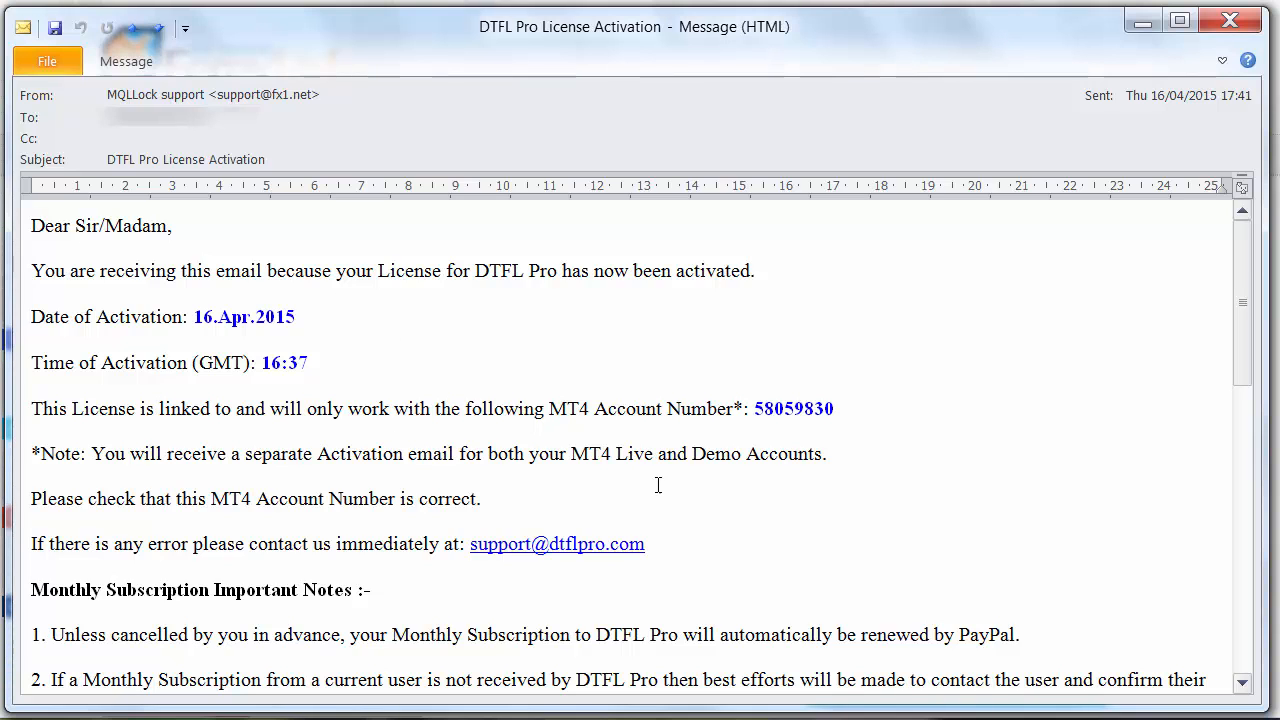
# - Read the DTFL Pro License Activation email from the activation details through the subscription notes down to the download links
pyautogui.click(1243, 684)
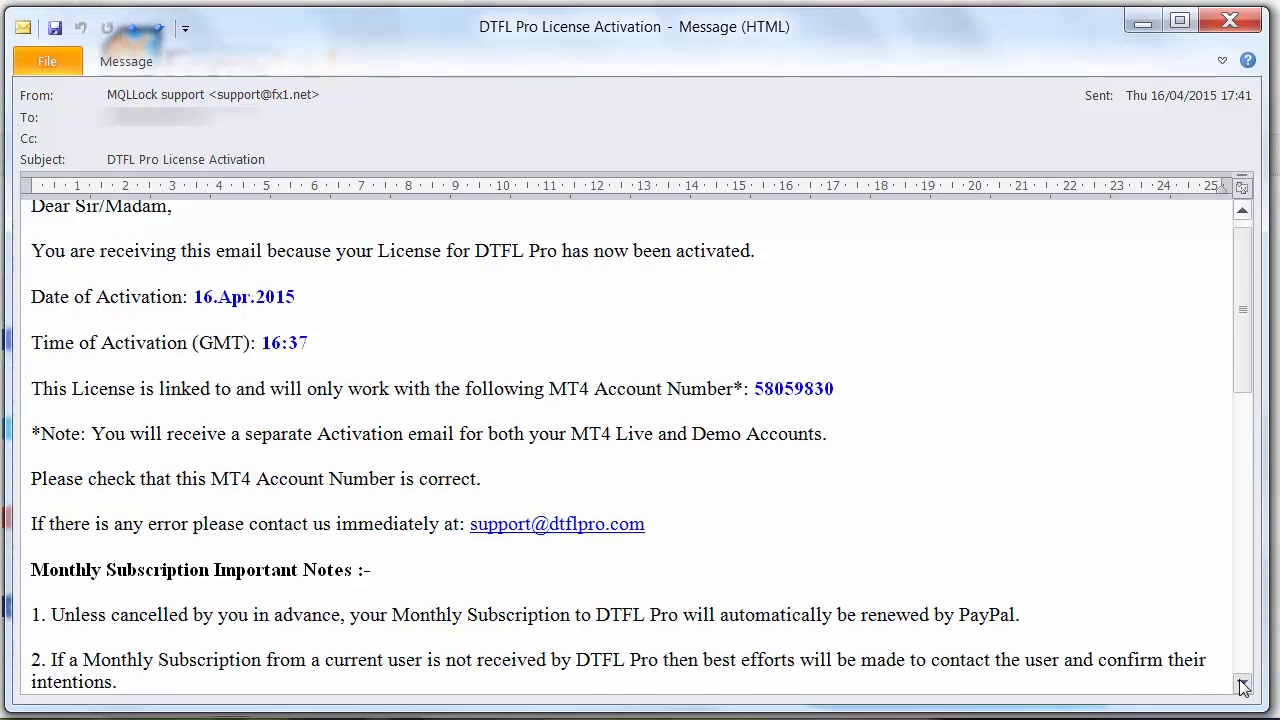
pyautogui.click(1243, 684)
pyautogui.click(1243, 684)
pyautogui.click(1243, 684)
pyautogui.click(1243, 684)
pyautogui.click(1243, 684)
pyautogui.click(1243, 684)
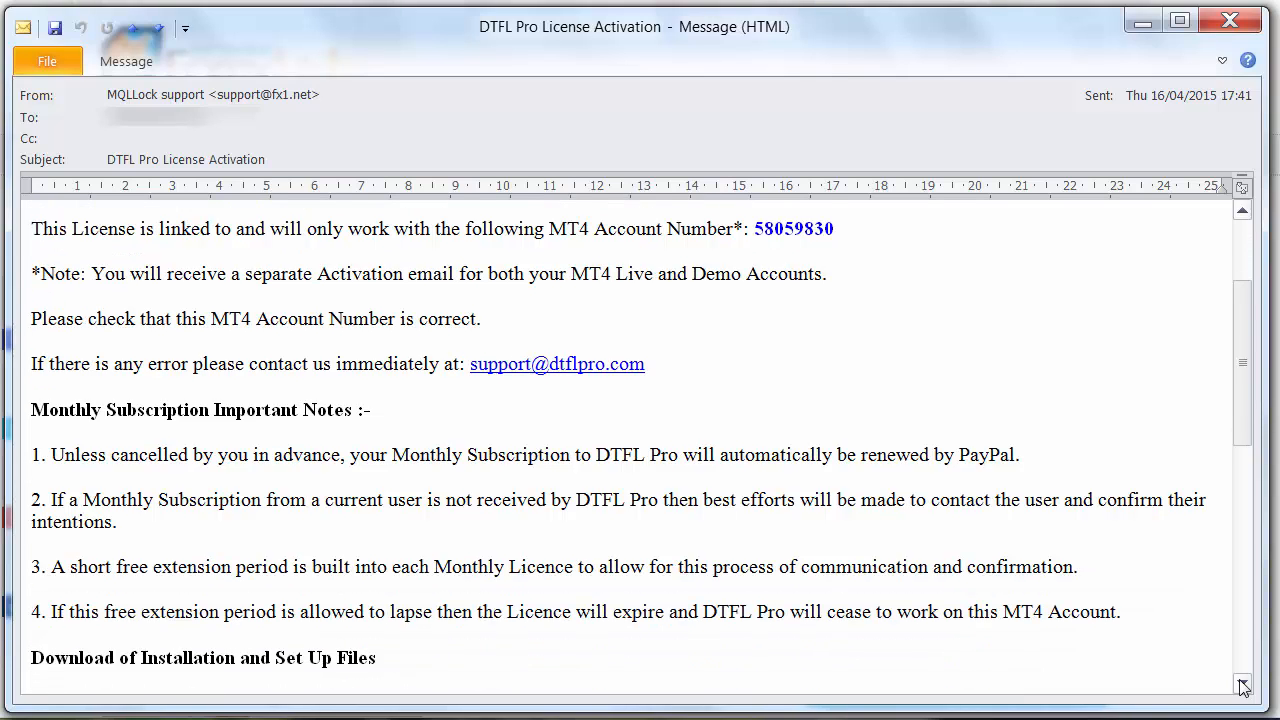
pyautogui.click(1243, 684)
pyautogui.click(1243, 684)
pyautogui.click(1243, 684)
pyautogui.click(1243, 684)
pyautogui.click(1243, 684)
pyautogui.click(1243, 684)
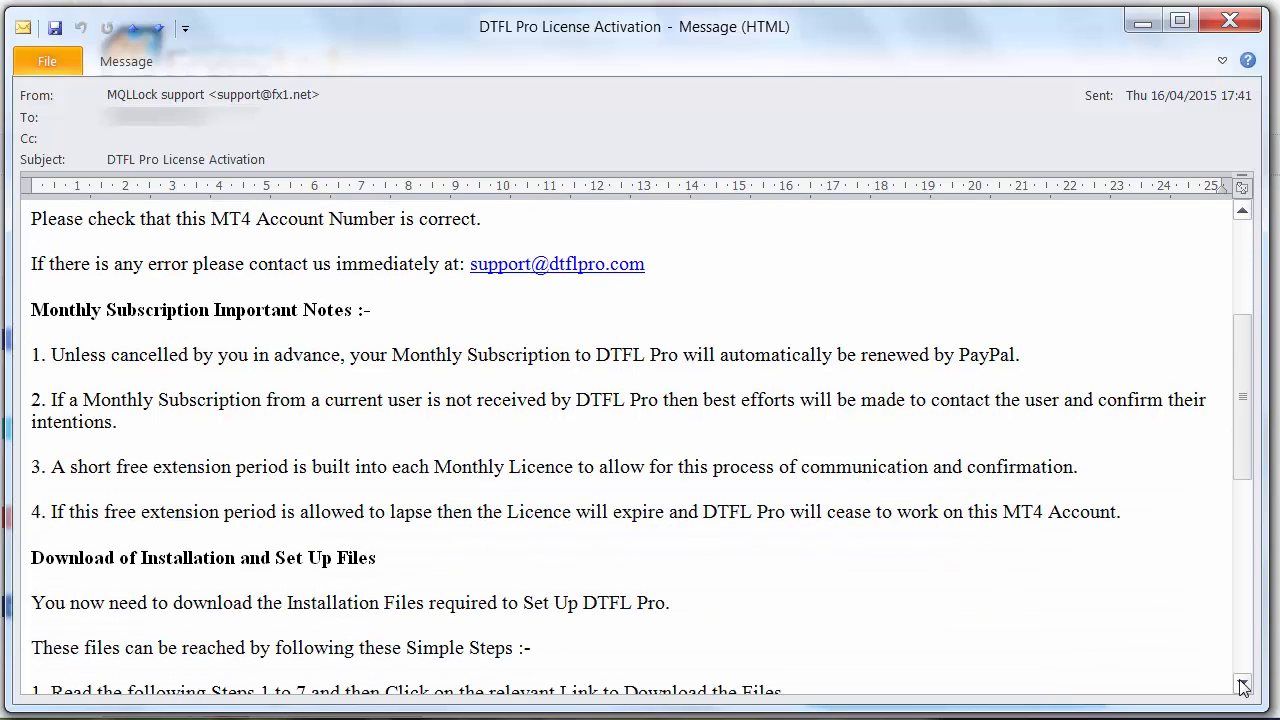
pyautogui.click(1243, 684)
pyautogui.click(1243, 684)
pyautogui.click(1243, 684)
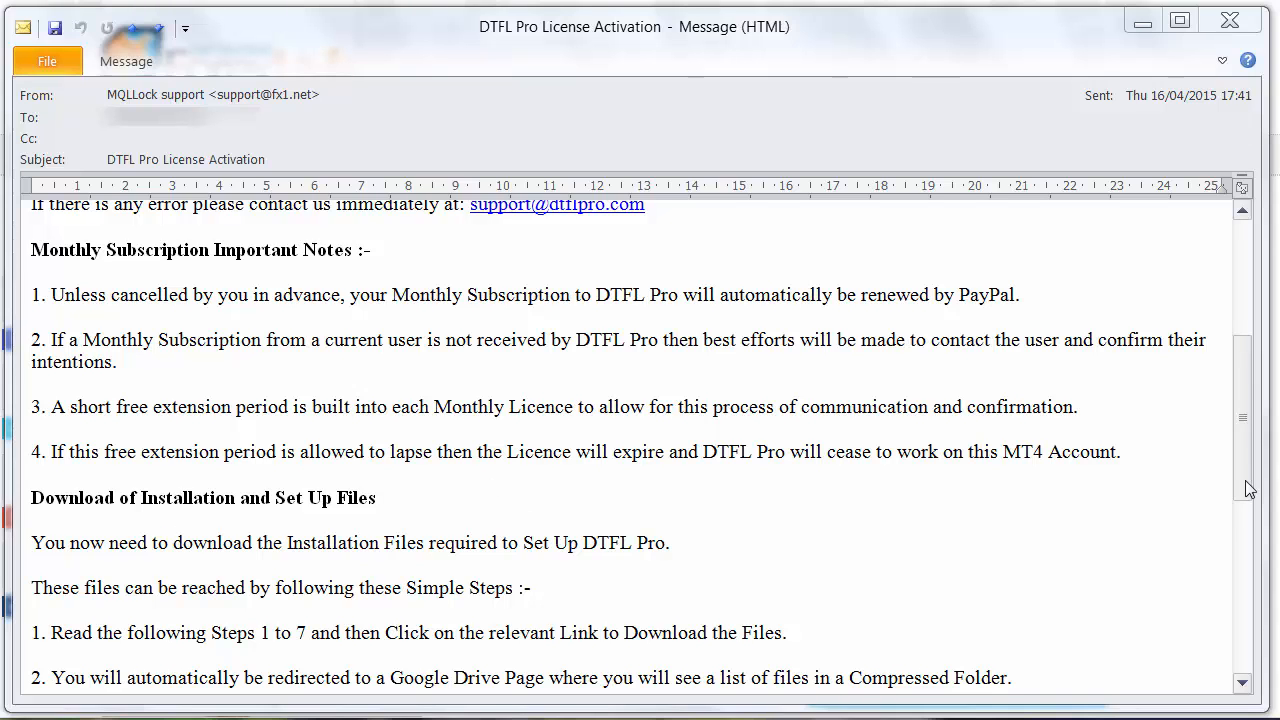
pyautogui.moveTo(1248, 478); pyautogui.dragTo(1244, 566)
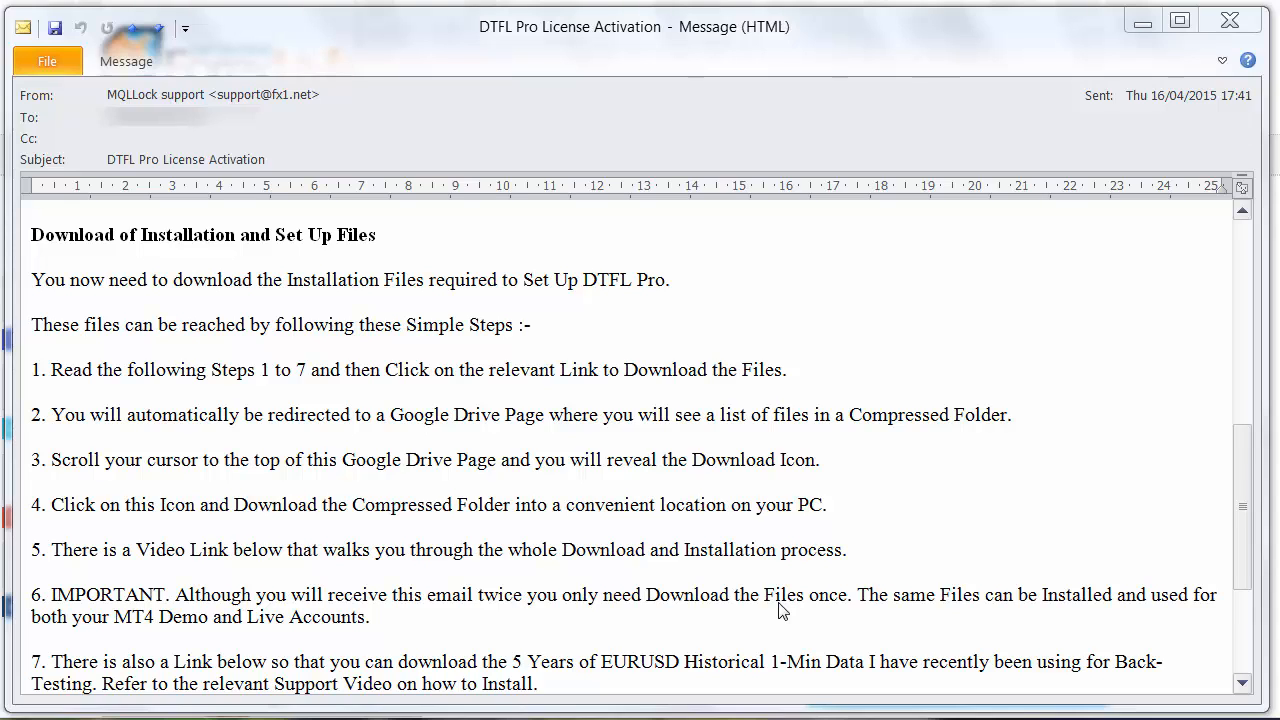
pyautogui.moveTo(1241, 559); pyautogui.dragTo(1233, 667)
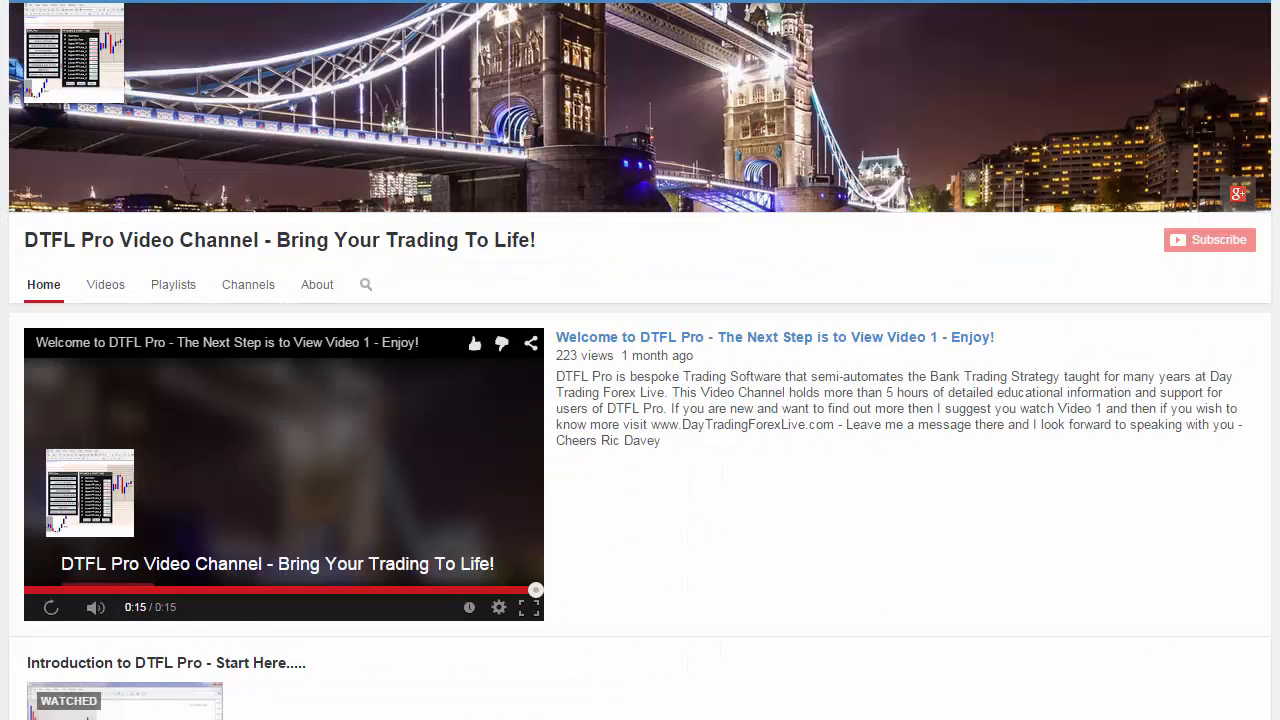
# - Look through the DTFL Pro Video Channel home page, from the introduction video to the back-testing section and back up
pyautogui.scroll(-3, 640, 360)
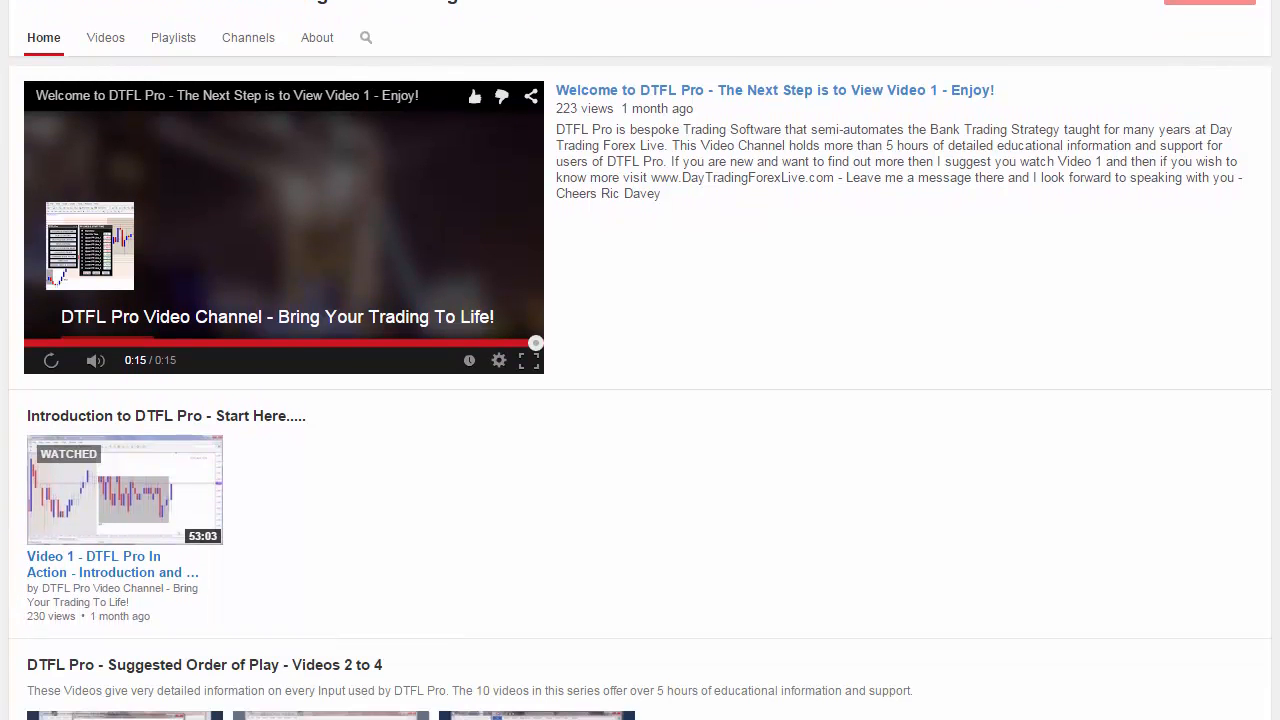
pyautogui.scroll(-3, 640, 360)
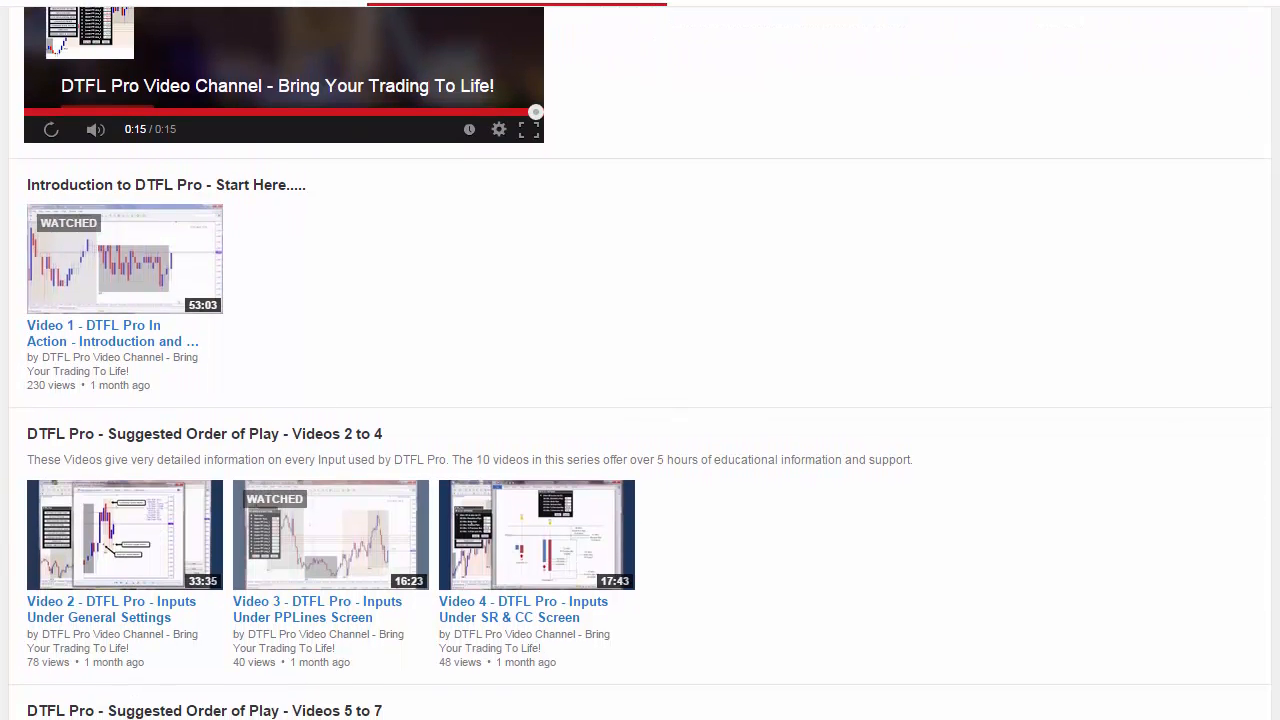
pyautogui.scroll(-5, 640, 360)
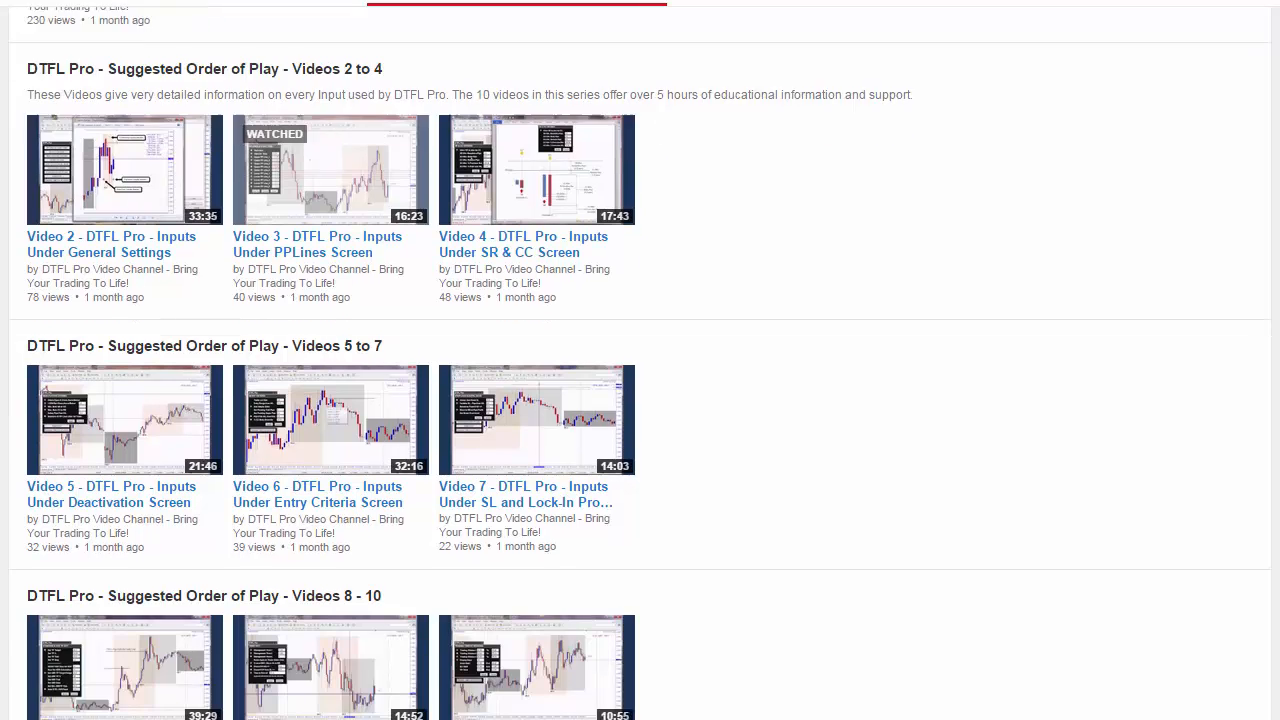
pyautogui.scroll(-4, 640, 360)
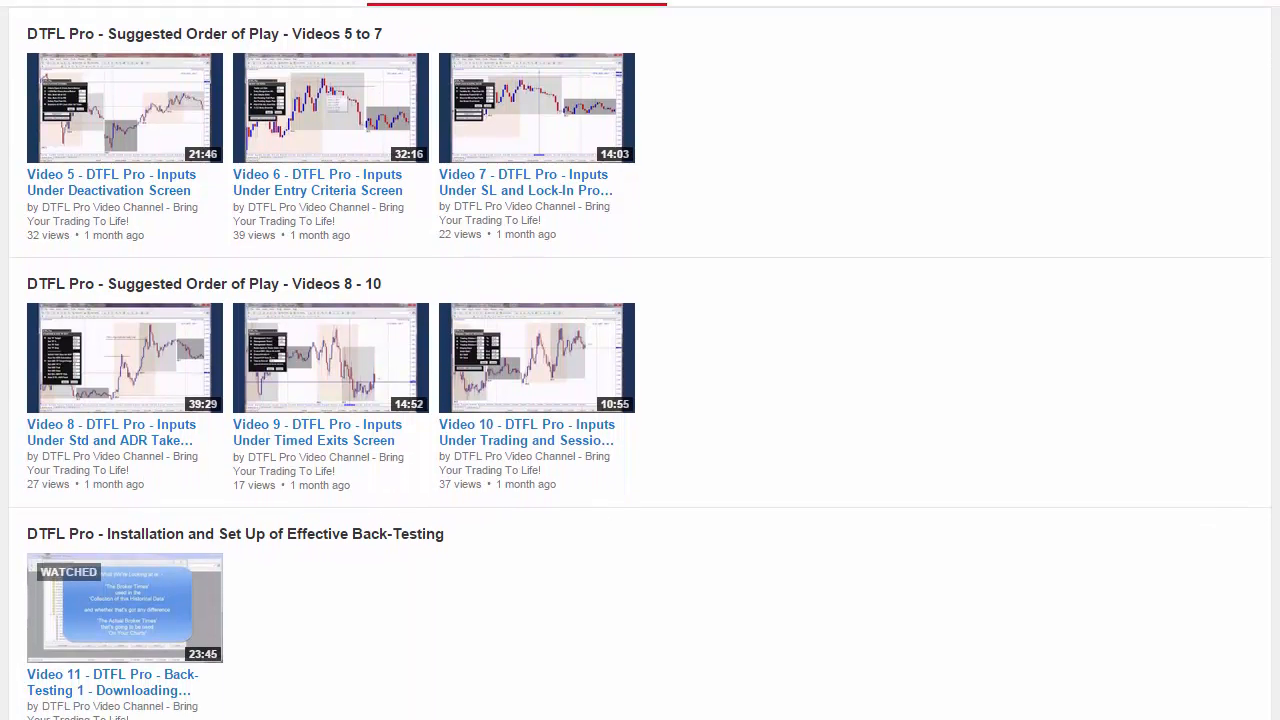
pyautogui.scroll(-2, 640, 360)
pyautogui.scroll(2, 640, 360)
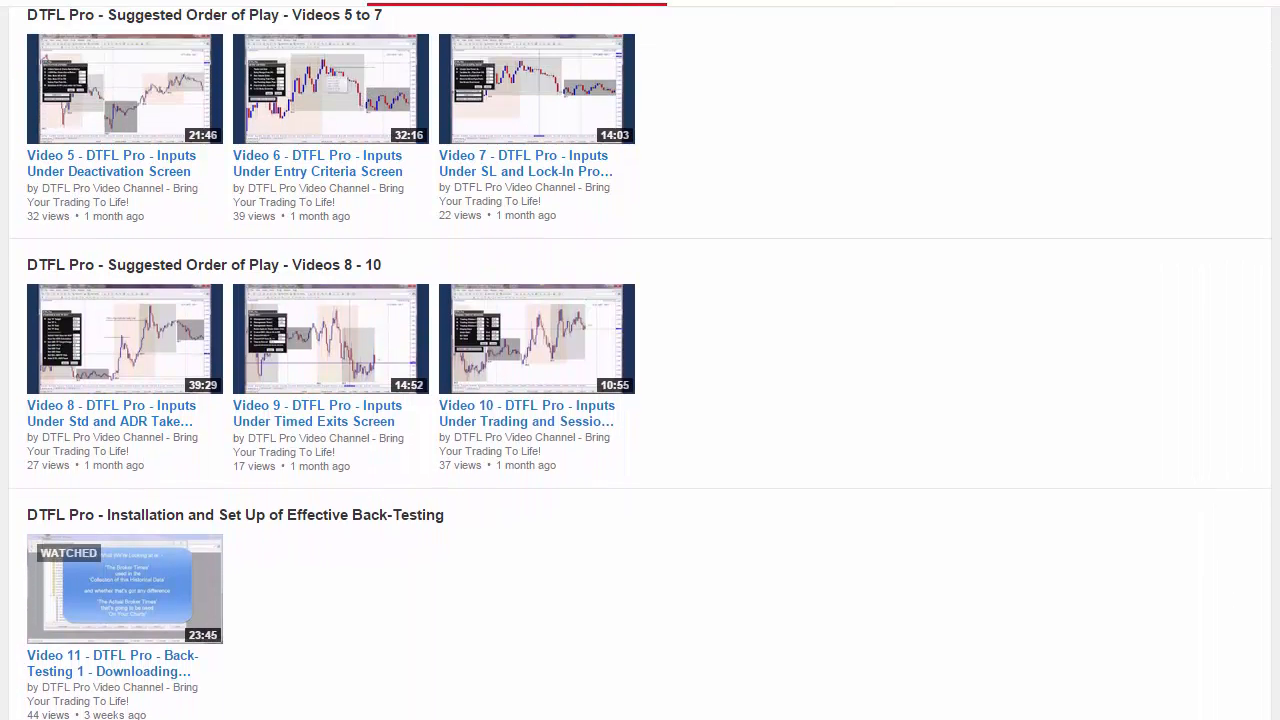
pyautogui.scroll(9, 640, 360)
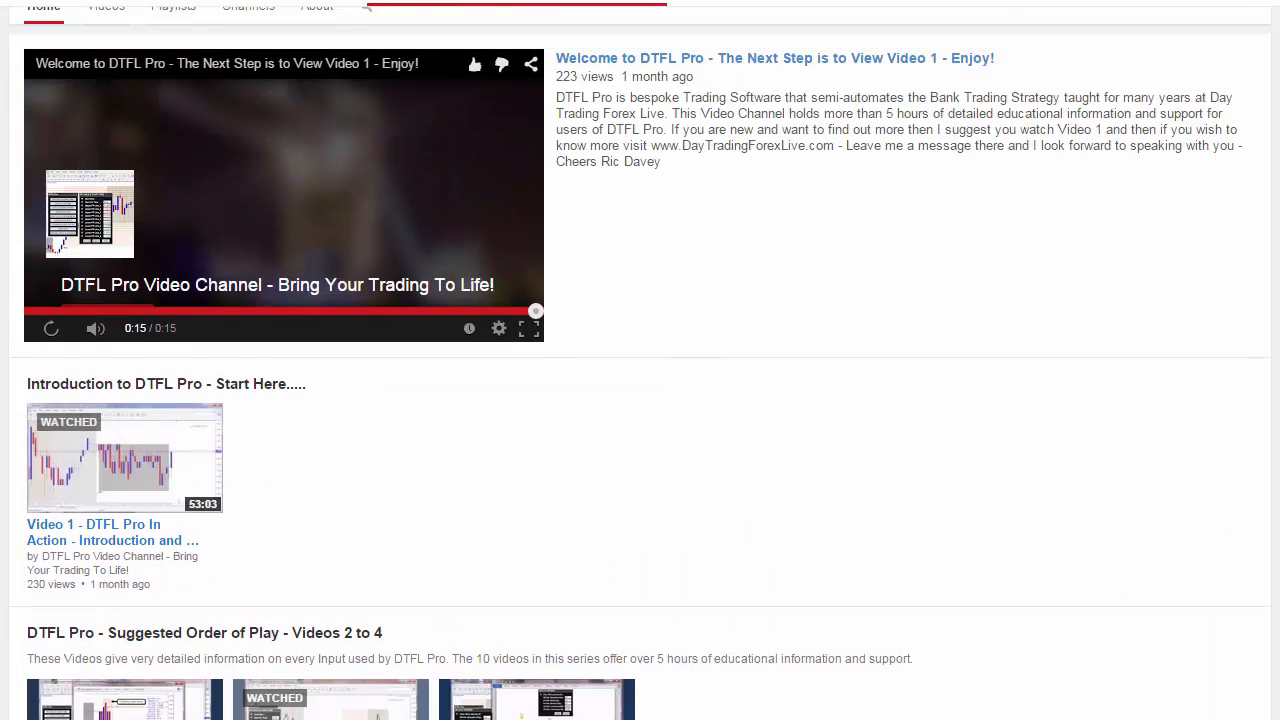
pyautogui.scroll(3, 640, 360)
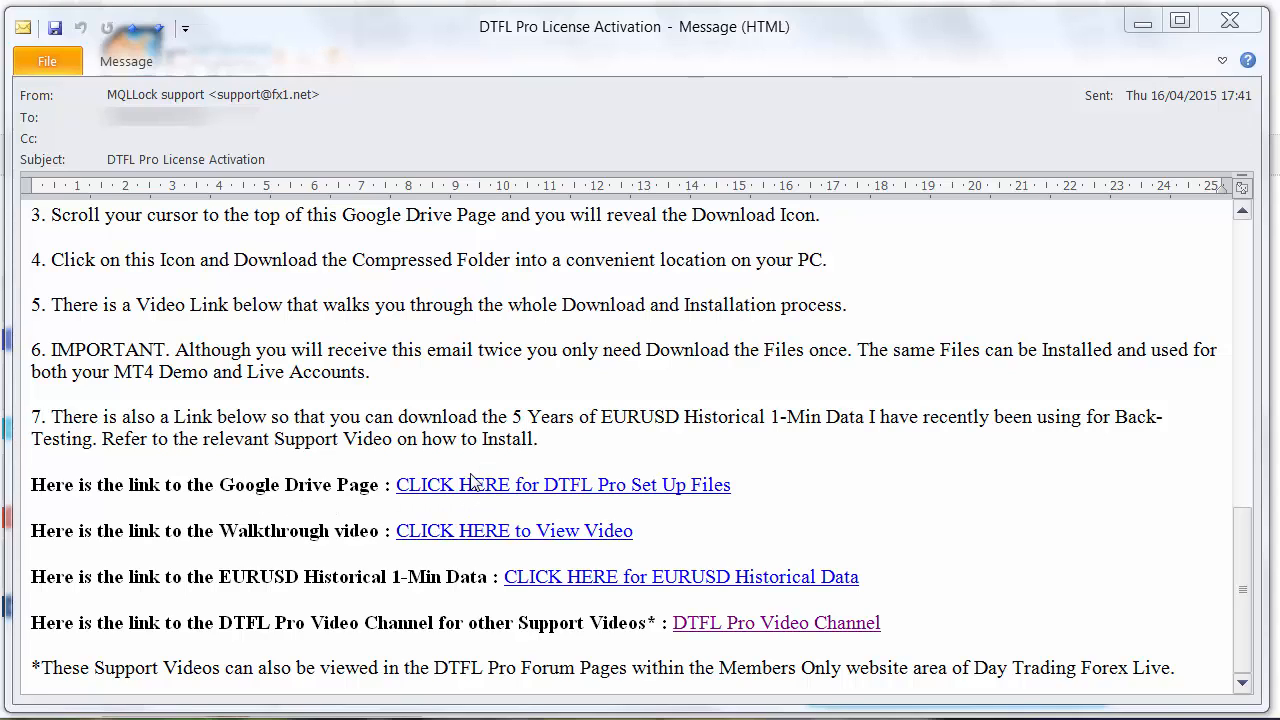
# - Start downloading the DTFL Pro set up files zip linked in the email and create a Downloads subfolder named DTFL Pro Downloads
pyautogui.click(546, 490)
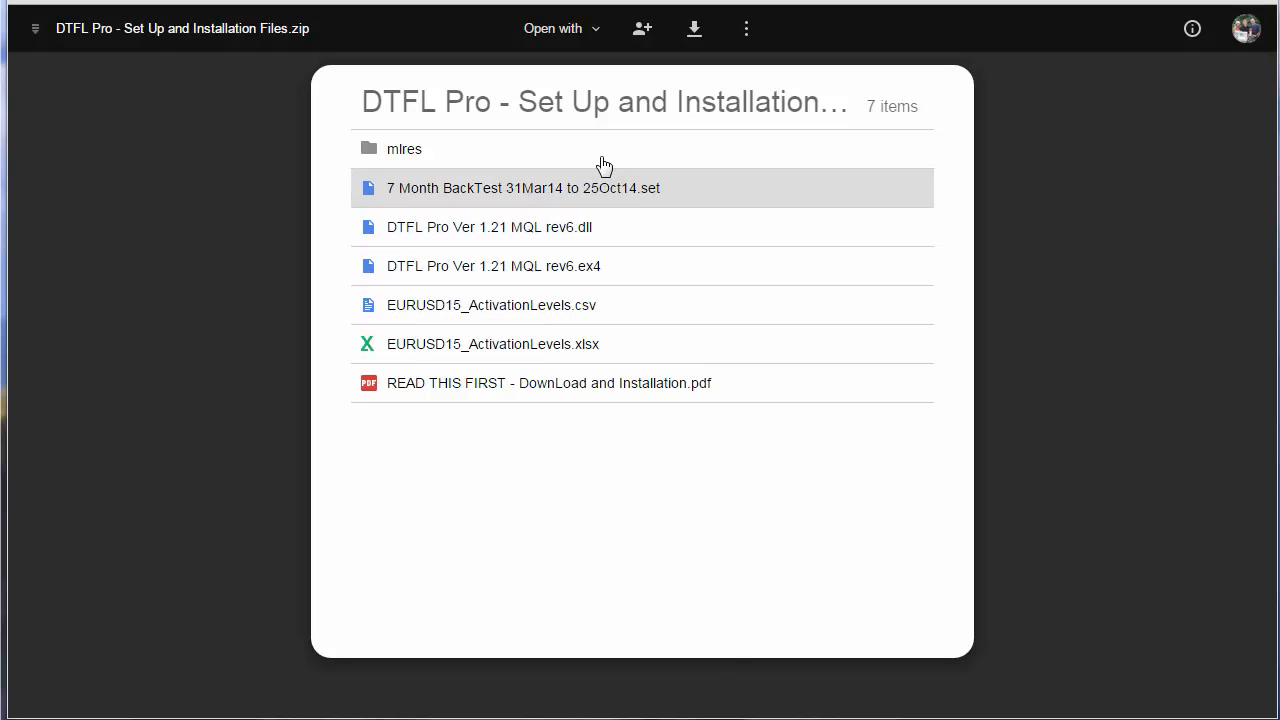
pyautogui.click(695, 30)
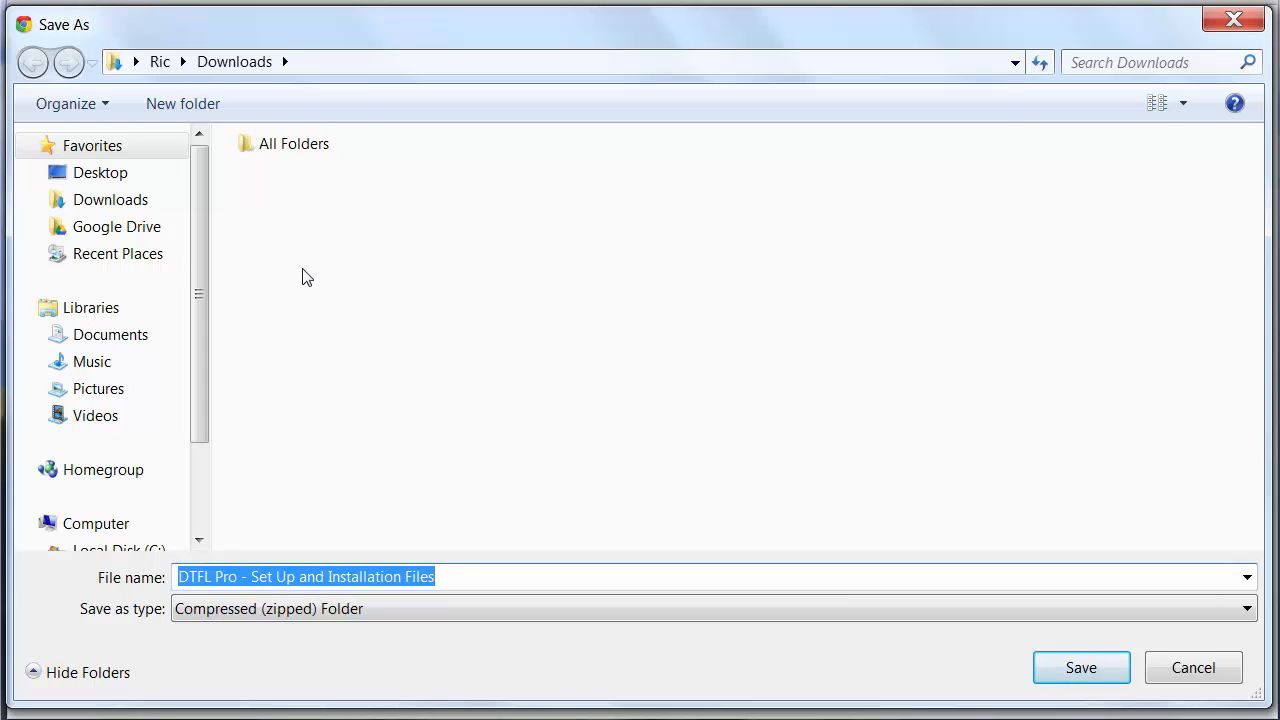
pyautogui.click(182, 105)
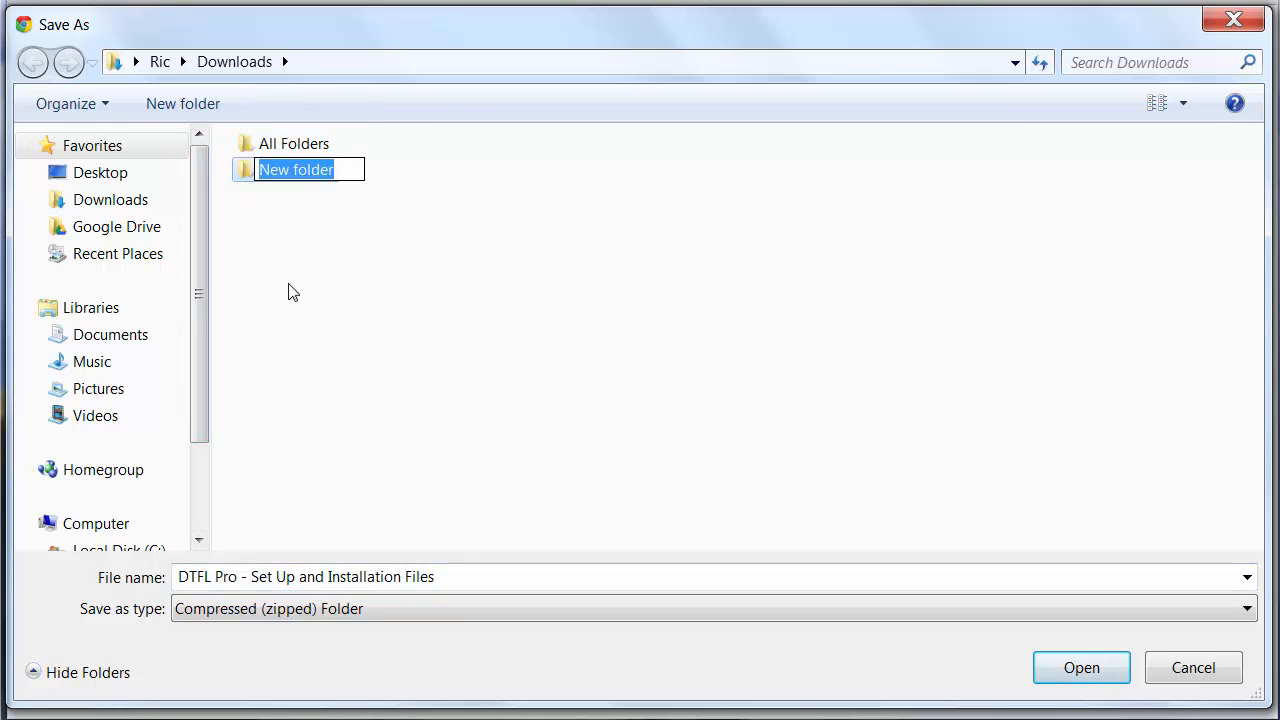
pyautogui.write('DT')
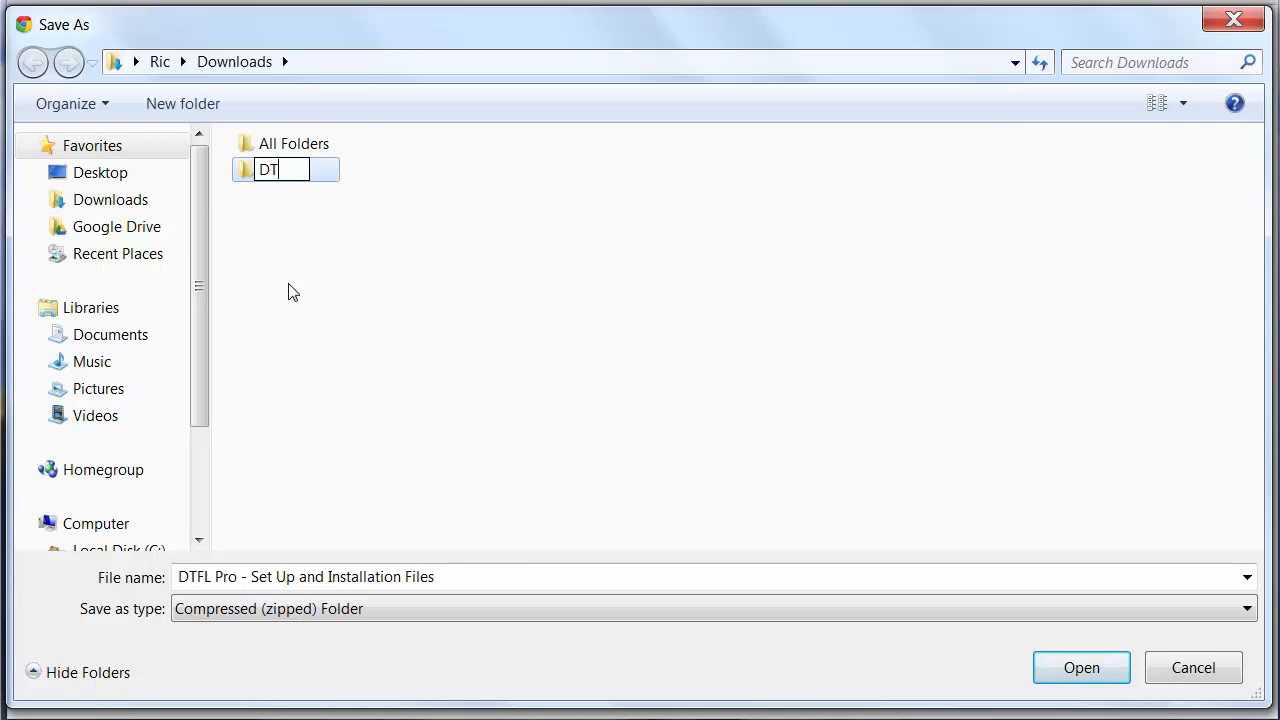
pyautogui.write('FL Pr')
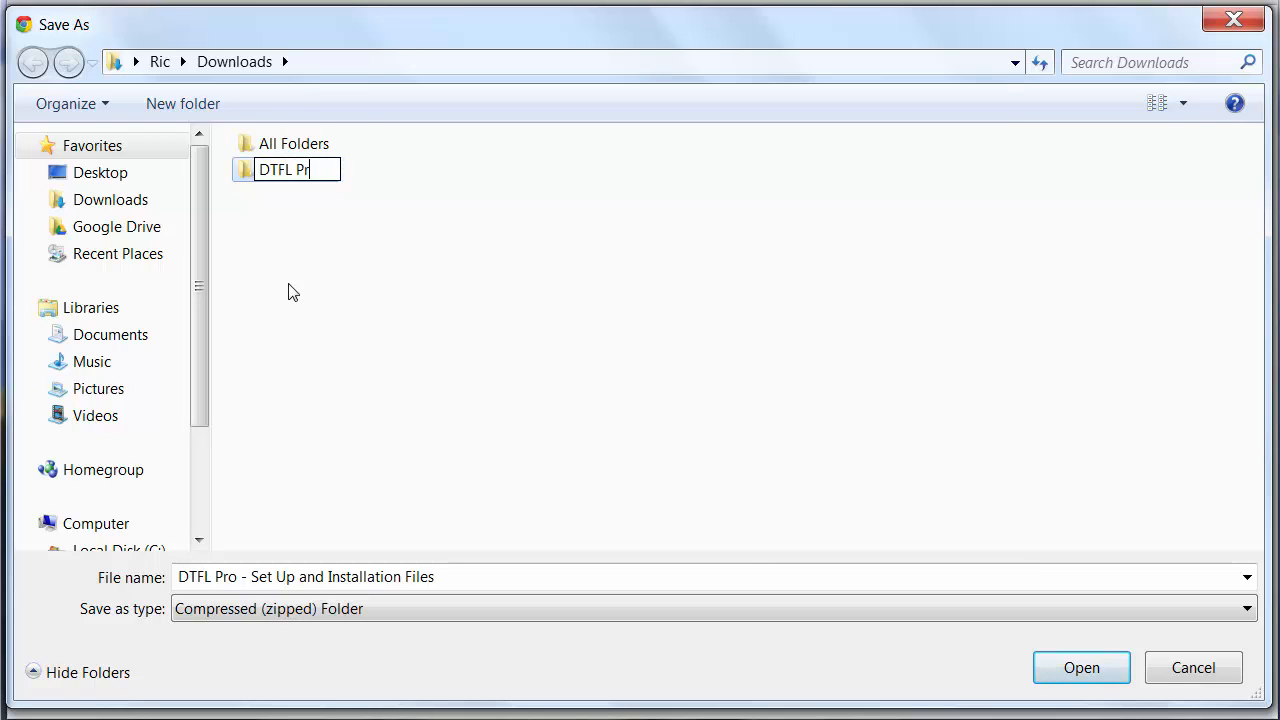
pyautogui.write('o Downloads')
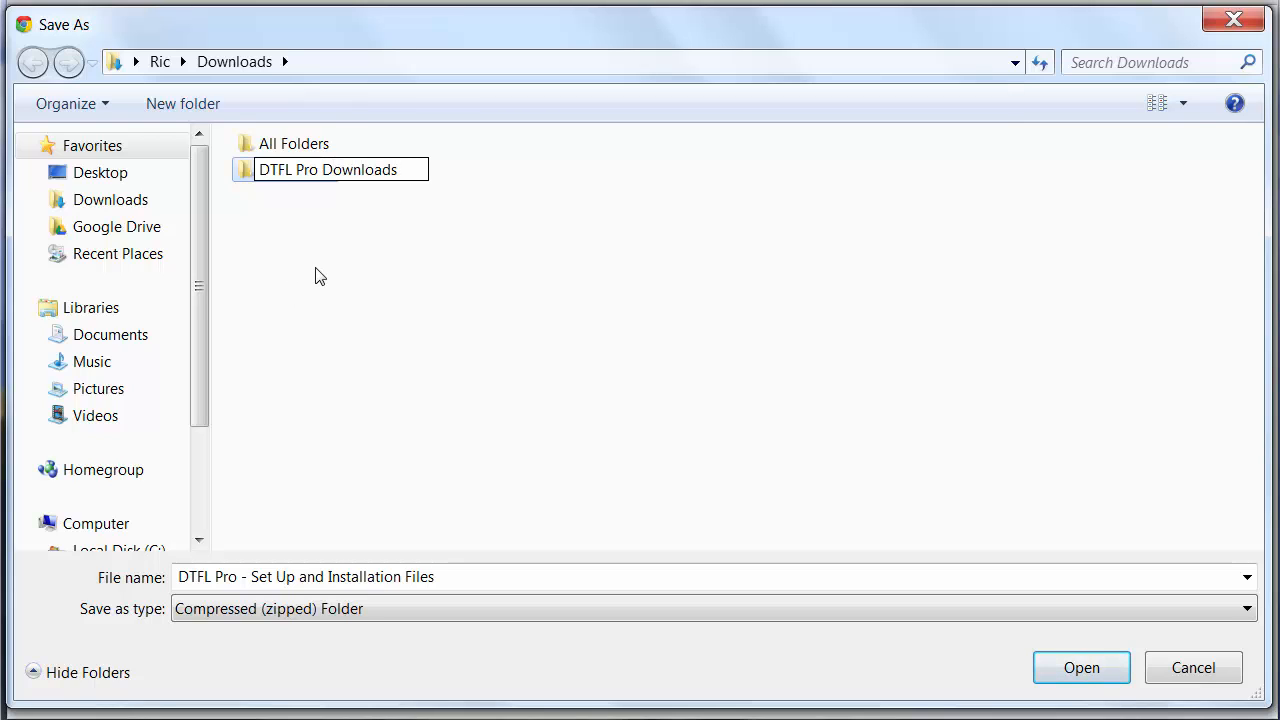
pyautogui.click(309, 263)
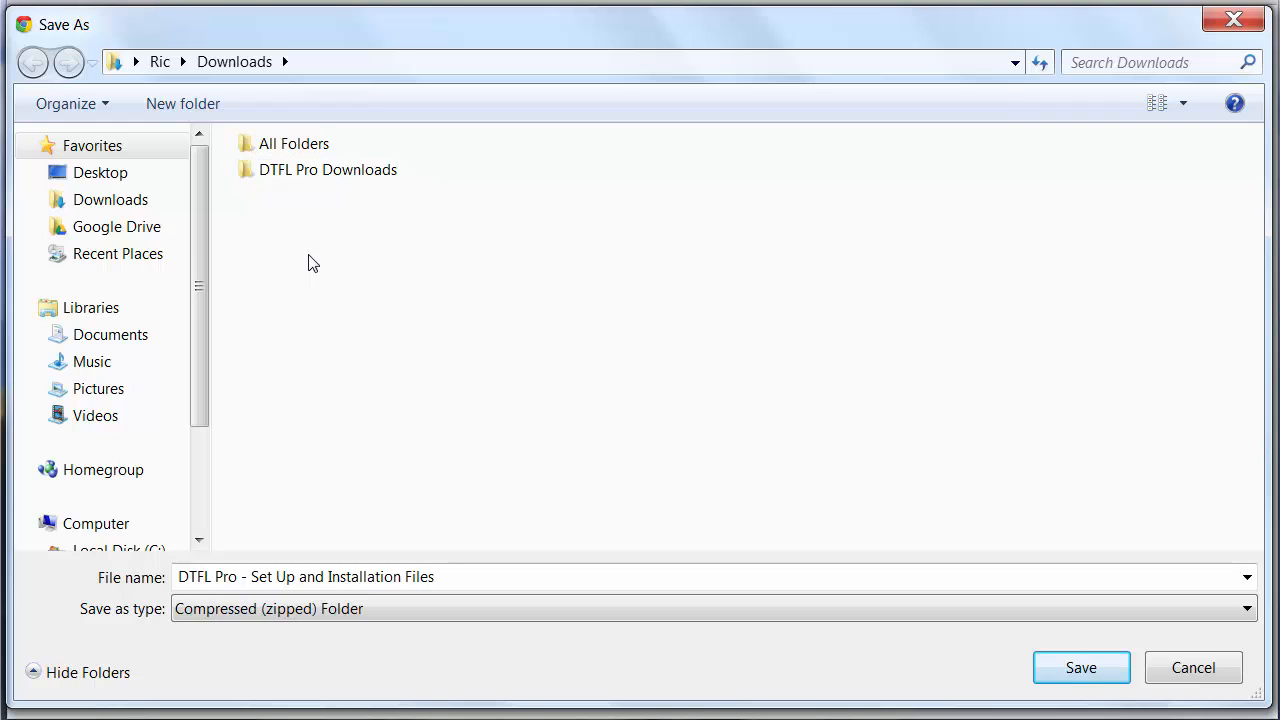
# - Save the DTFL Pro - Set Up and Installation Files zip into the DTFL Pro Downloads folder and leave its Google Drive page
pyautogui.doubleClick(288, 171)
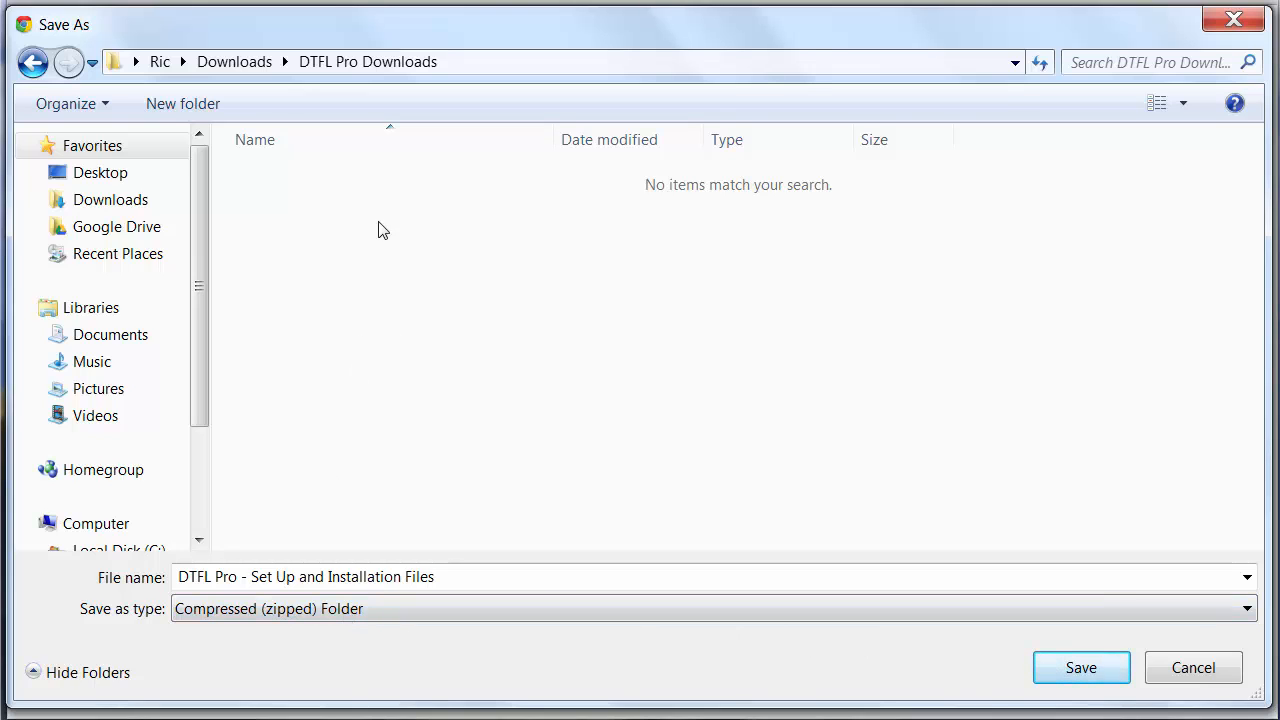
pyautogui.click(1073, 670)
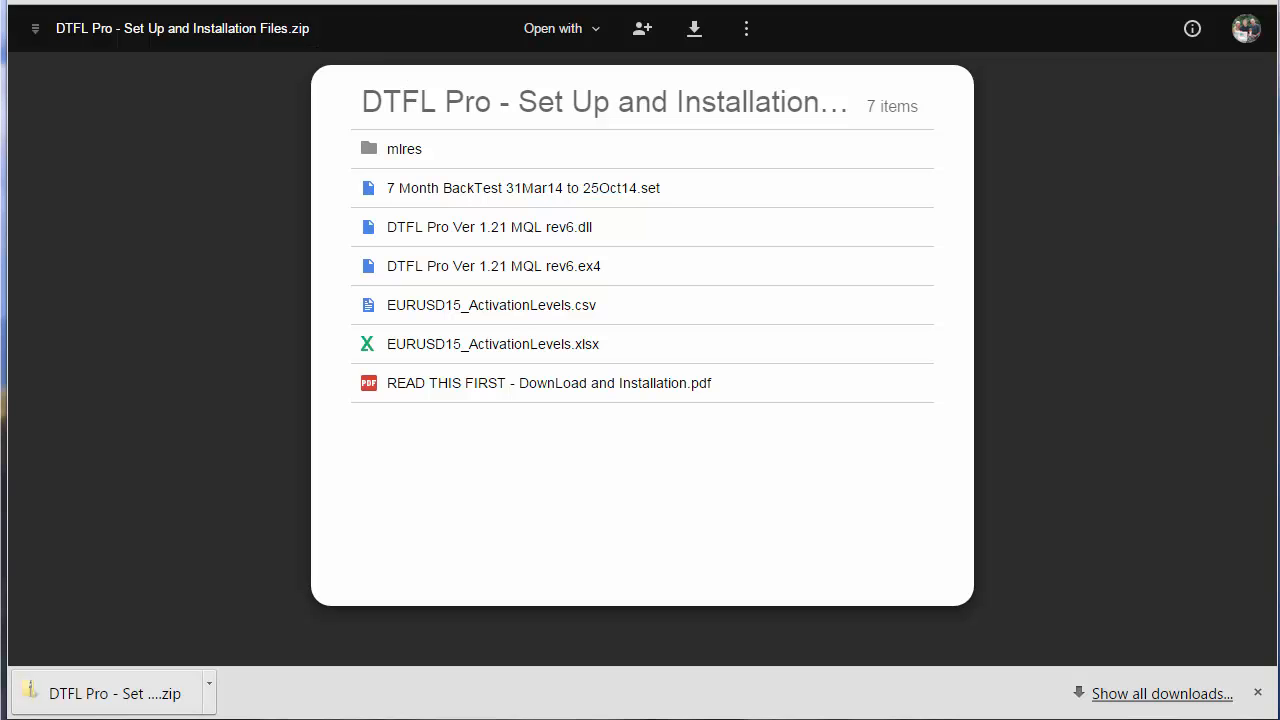
pyautogui.hotkey('ctrl', 'Tab')
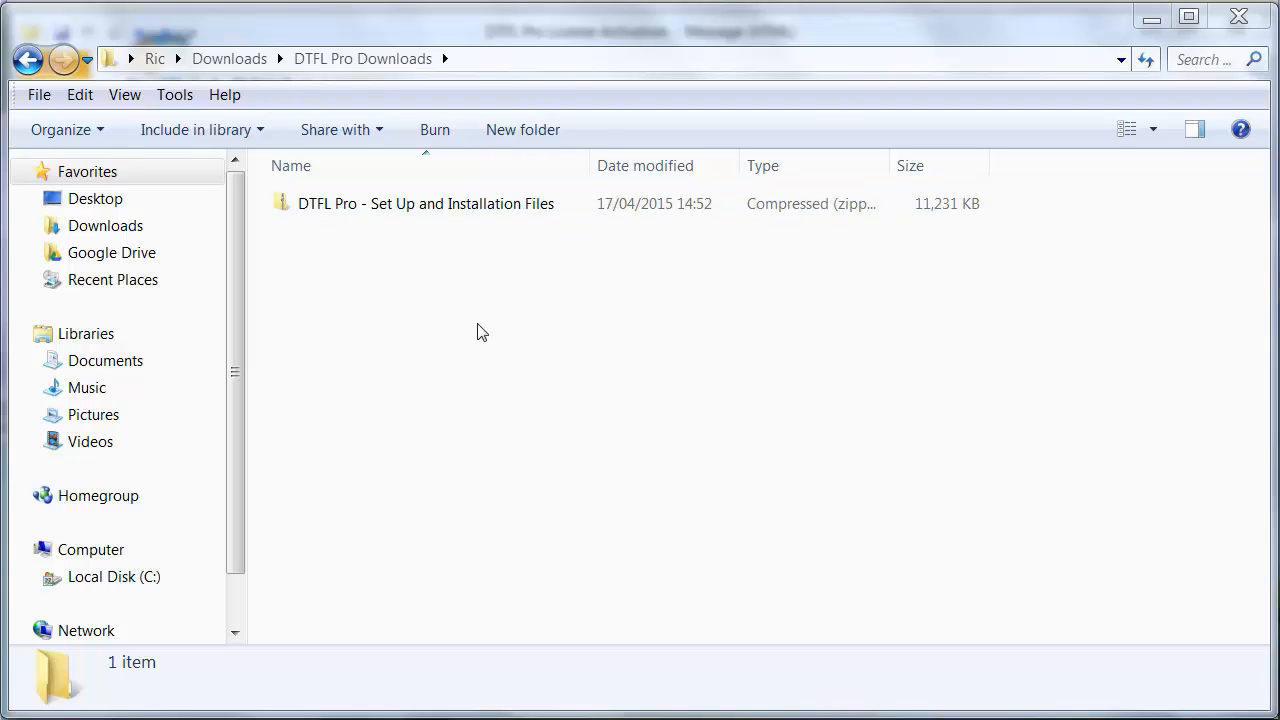
# - Return to the email and download the linked DTFL Pro - EURUSD Historical Data zip into the DTFL Pro Downloads folder
pyautogui.click(642, 325)
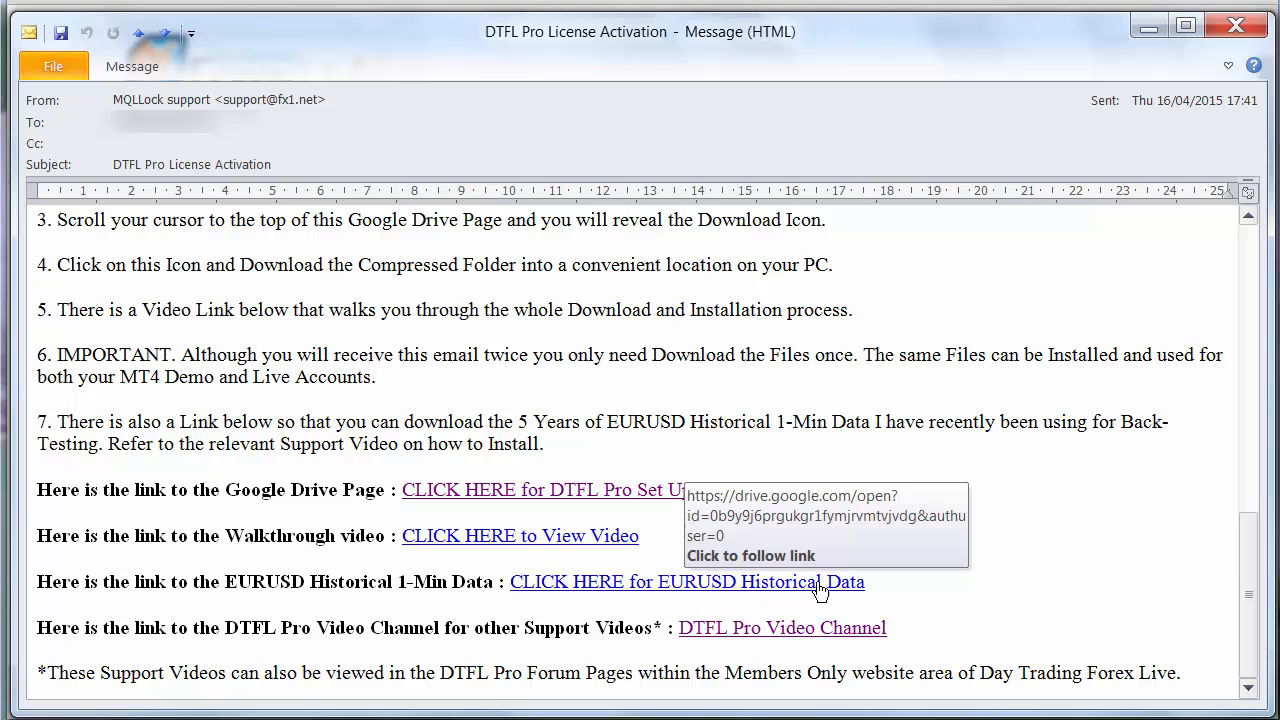
pyautogui.click(697, 590)
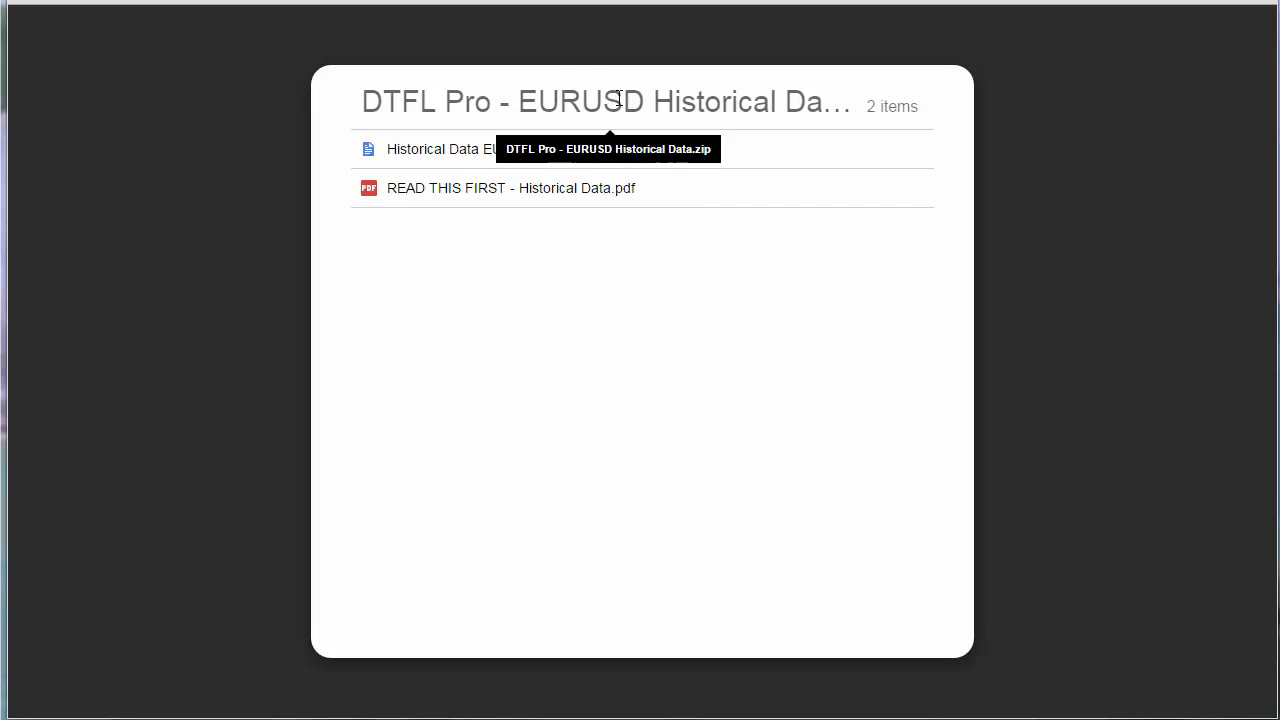
pyautogui.moveTo(567, 39)
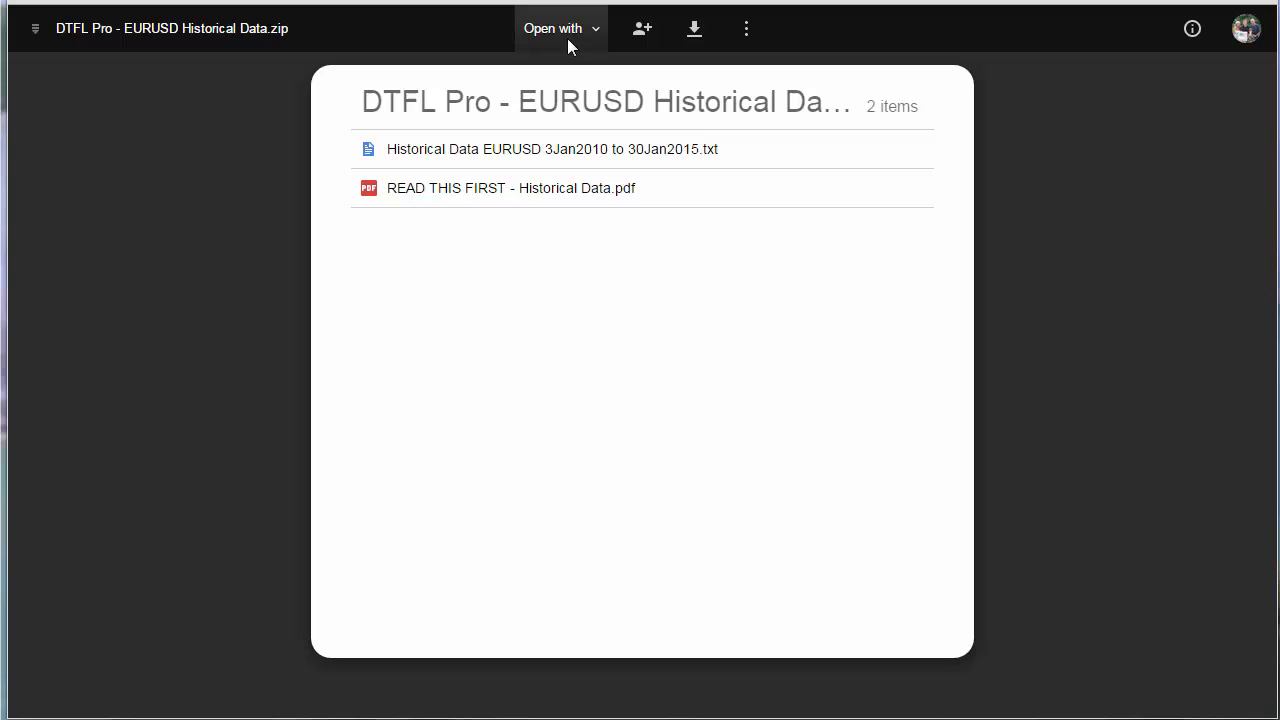
pyautogui.click(698, 35)
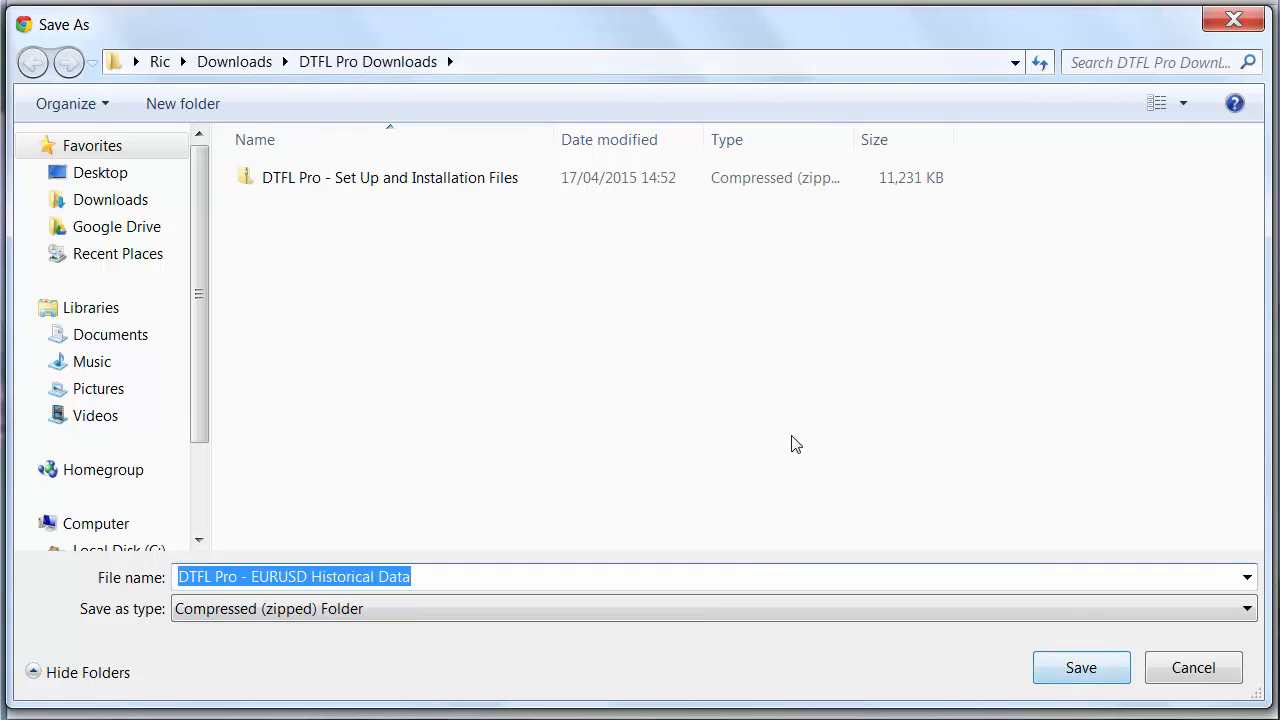
pyautogui.click(1075, 670)
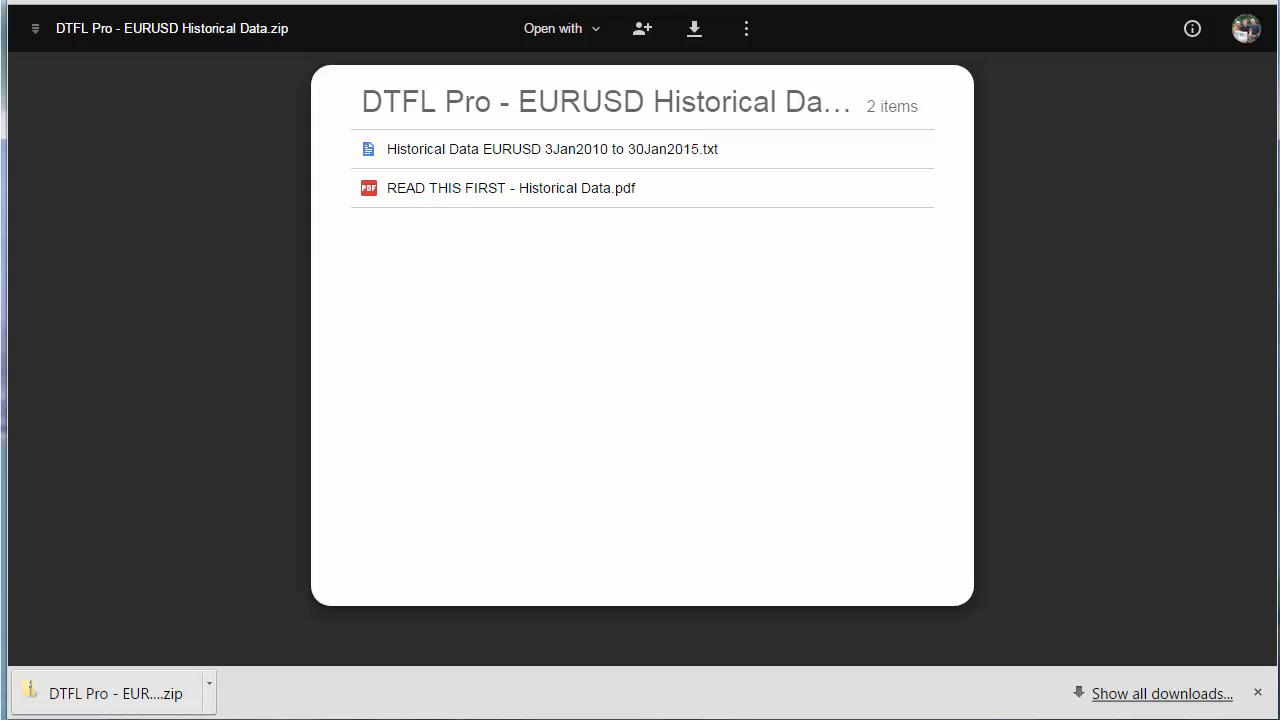
# - Switch to the DTFL Pro Downloads folder in Windows Explorer and extract the Set Up and Installation Files zip to its default destination
pyautogui.hotkey('ctrl', 'Tab')
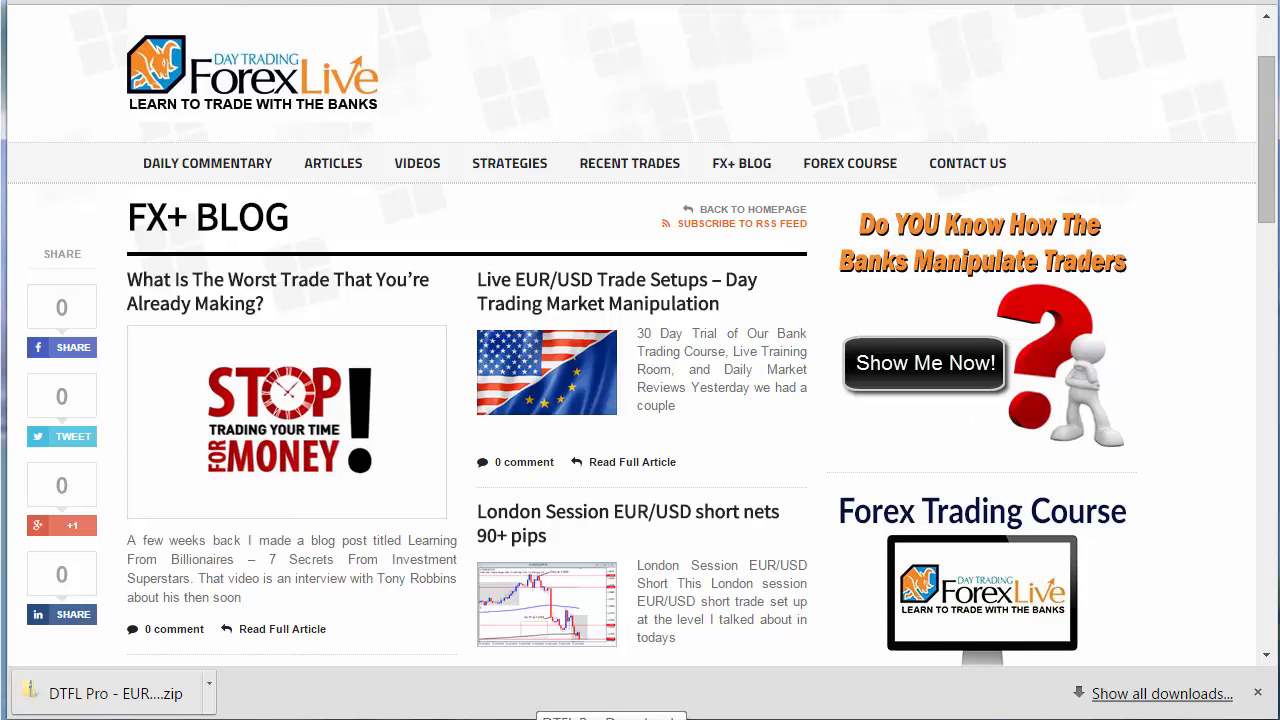
pyautogui.click(613, 715)
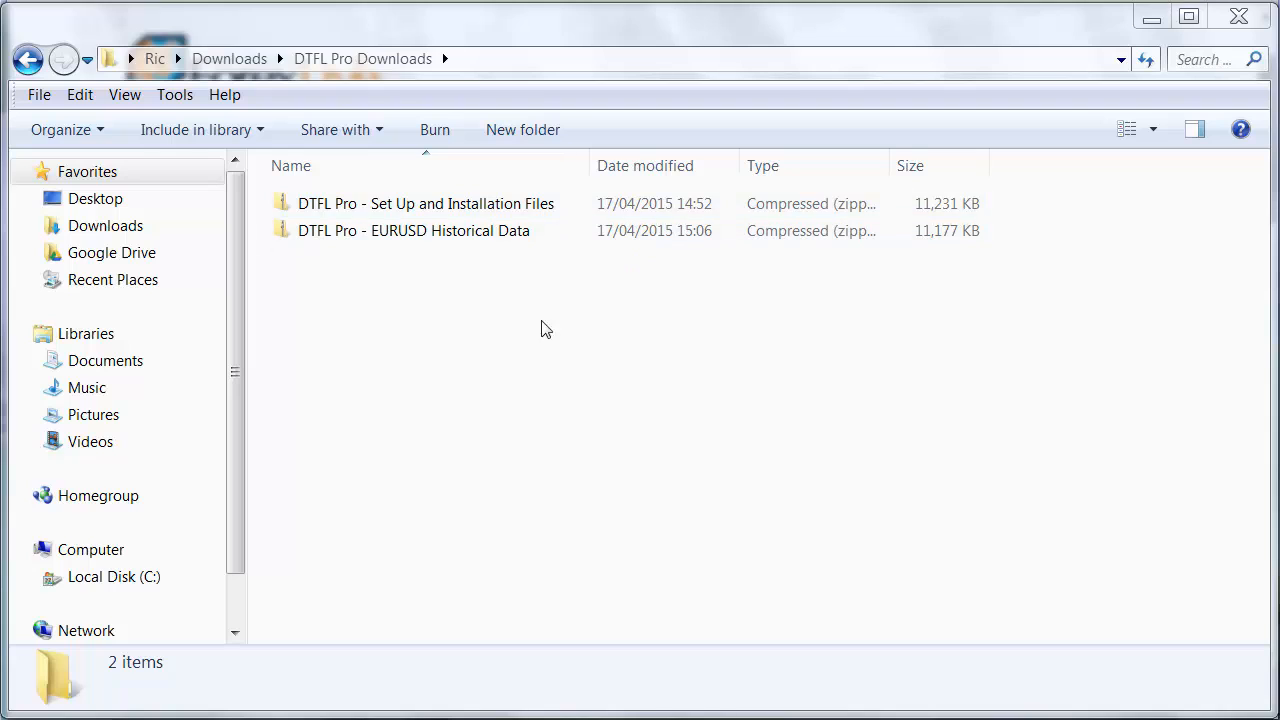
pyautogui.click(418, 205)
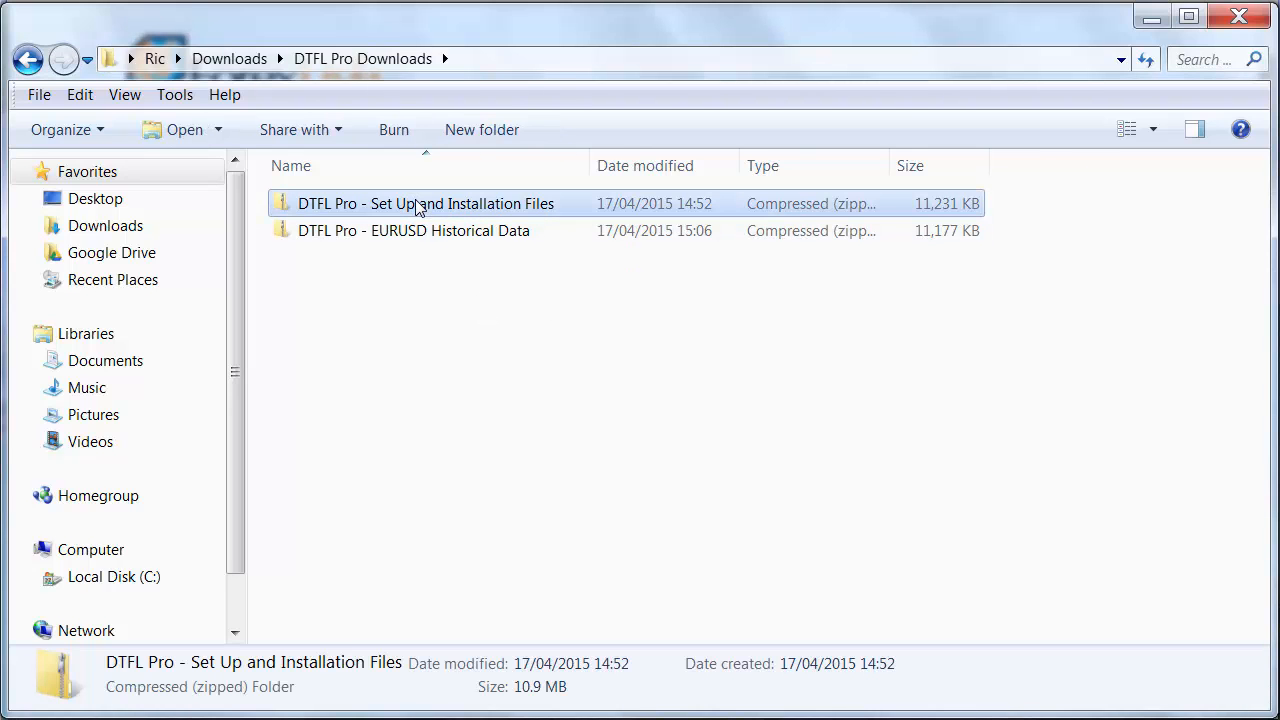
pyautogui.rightClick(418, 205)
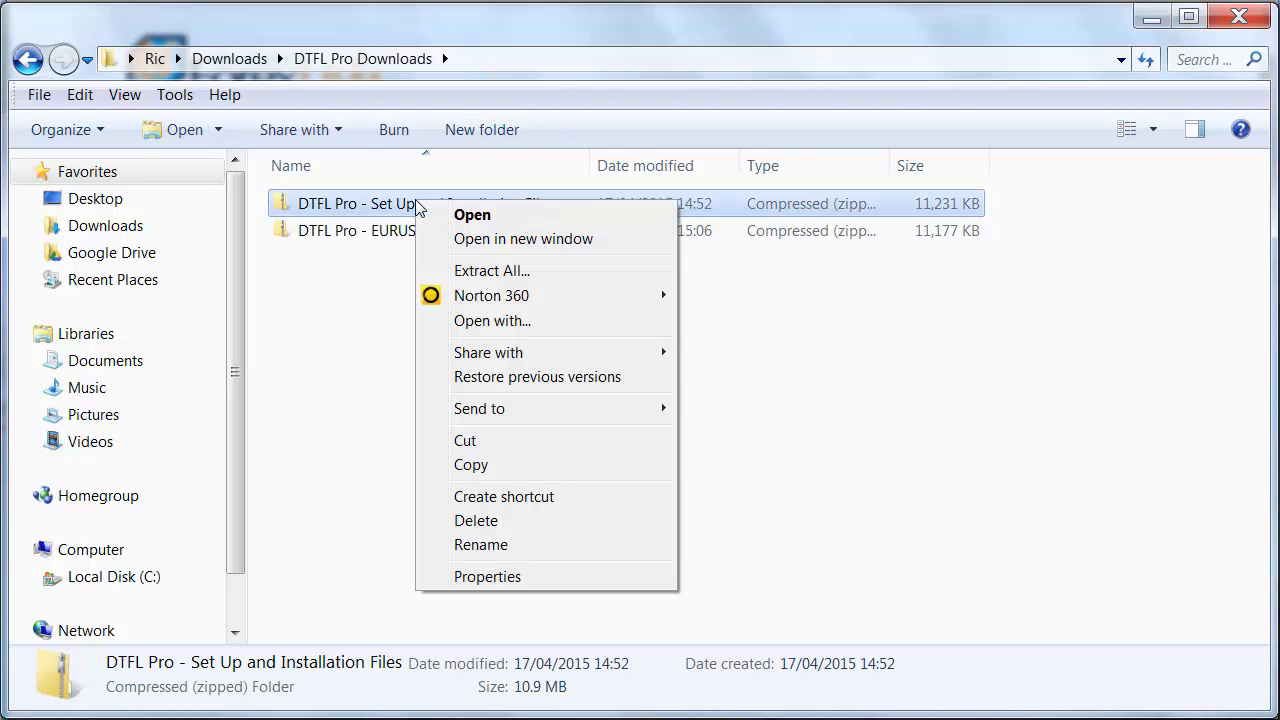
pyautogui.click(496, 272)
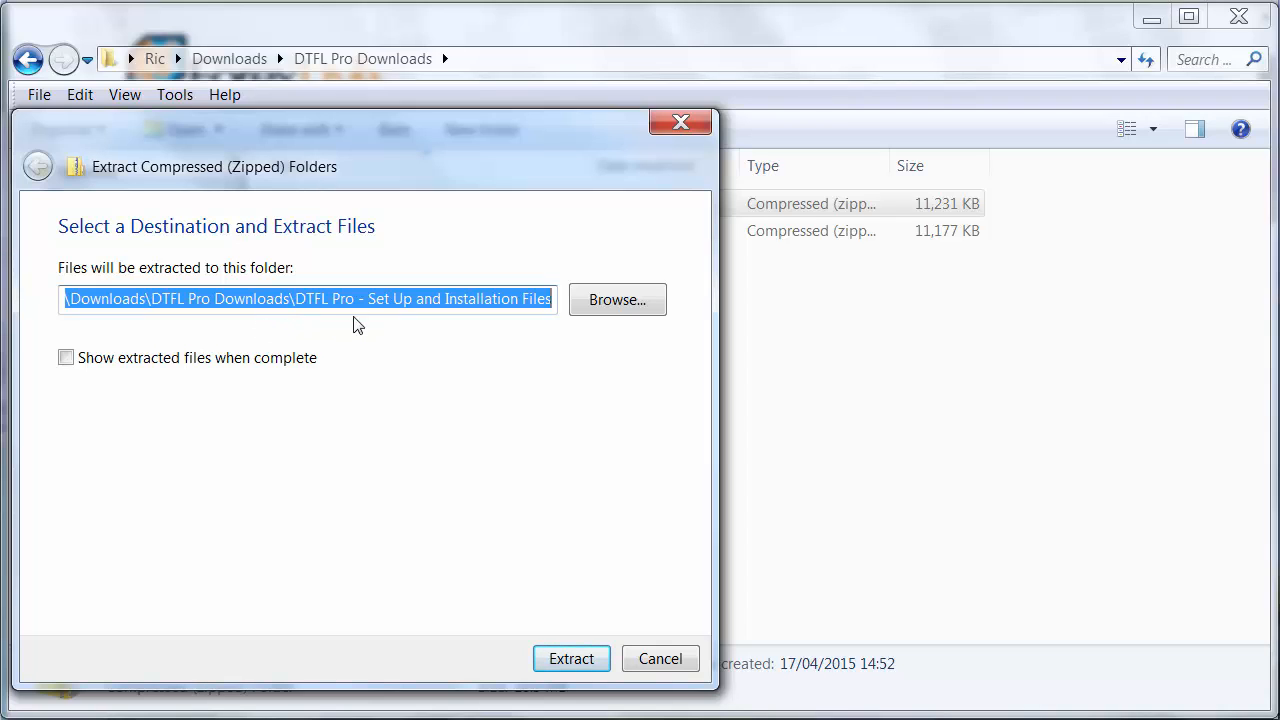
pyautogui.click(575, 662)
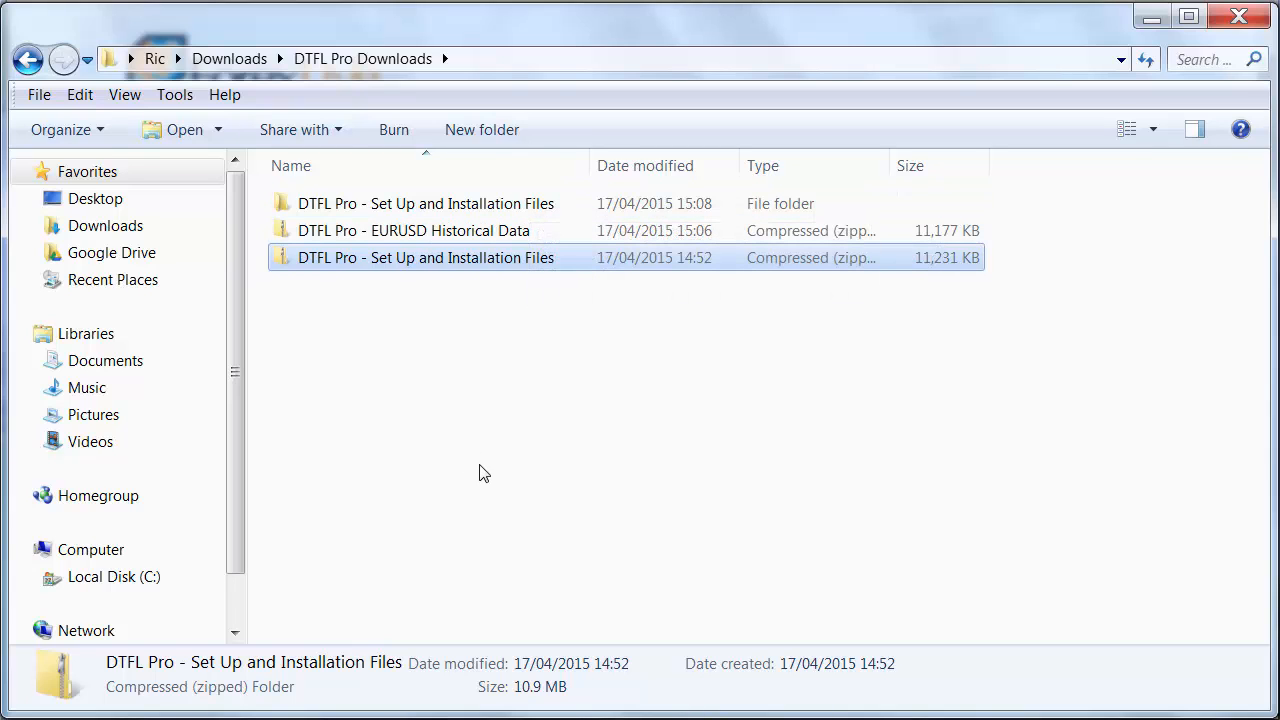
# - Extract the DTFL Pro - EURUSD Historical Data zip to its default destination in the DTFL Pro Downloads folder
pyautogui.click(495, 236)
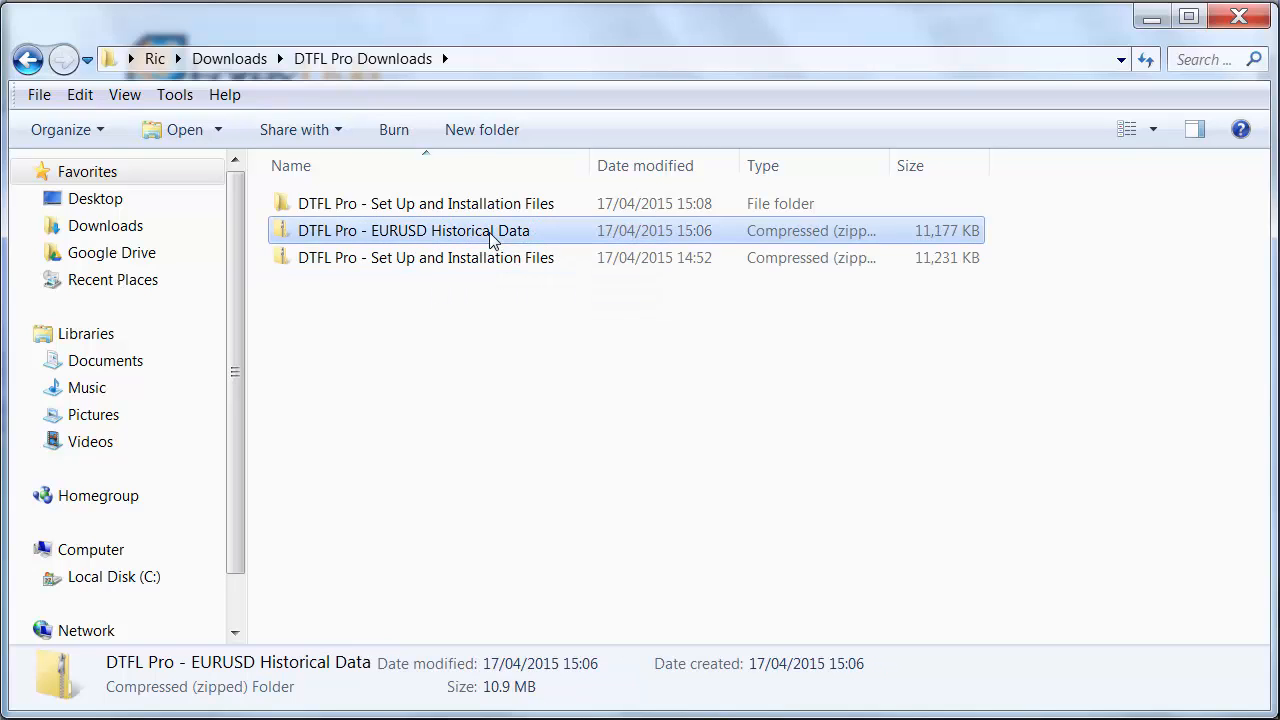
pyautogui.rightClick(491, 233)
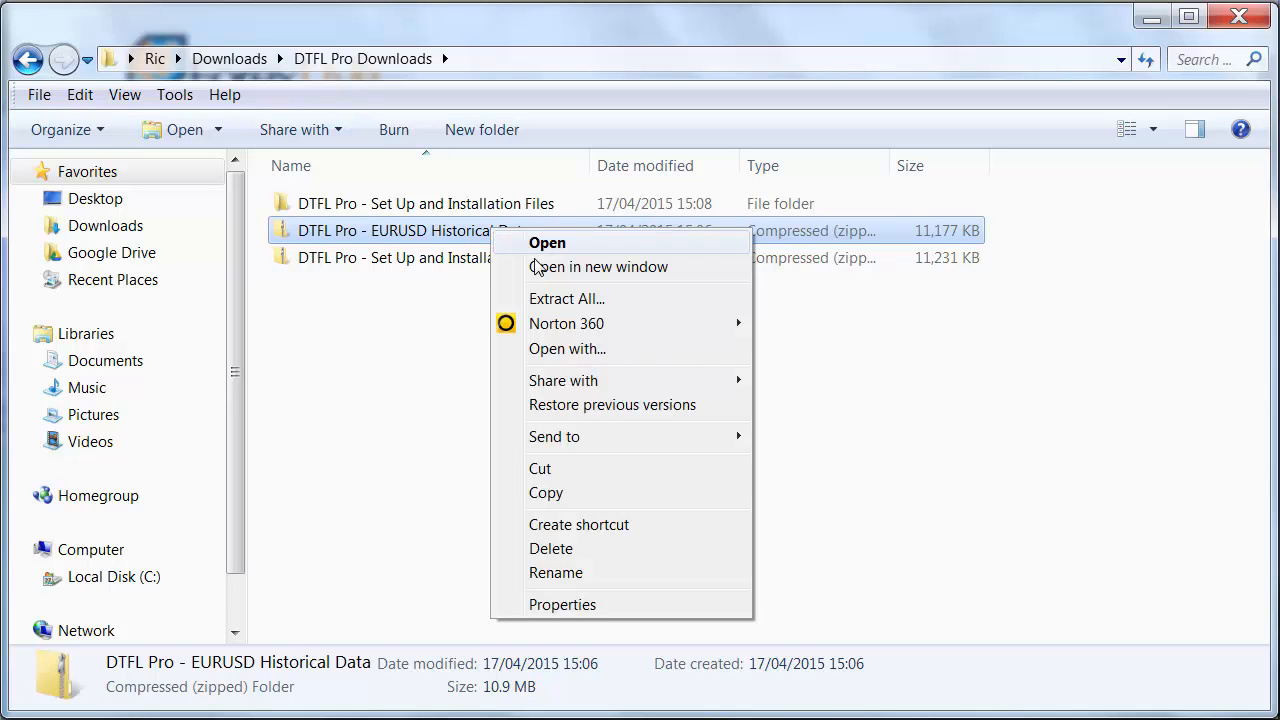
pyautogui.click(545, 298)
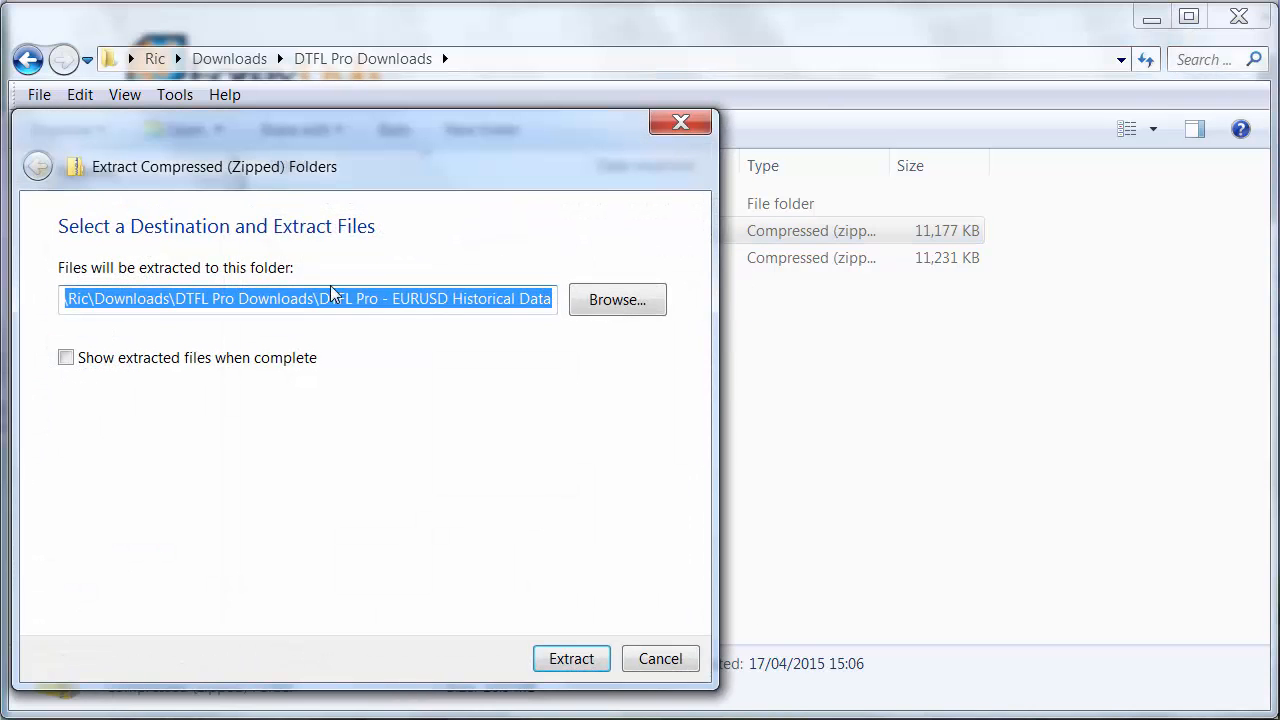
pyautogui.click(567, 660)
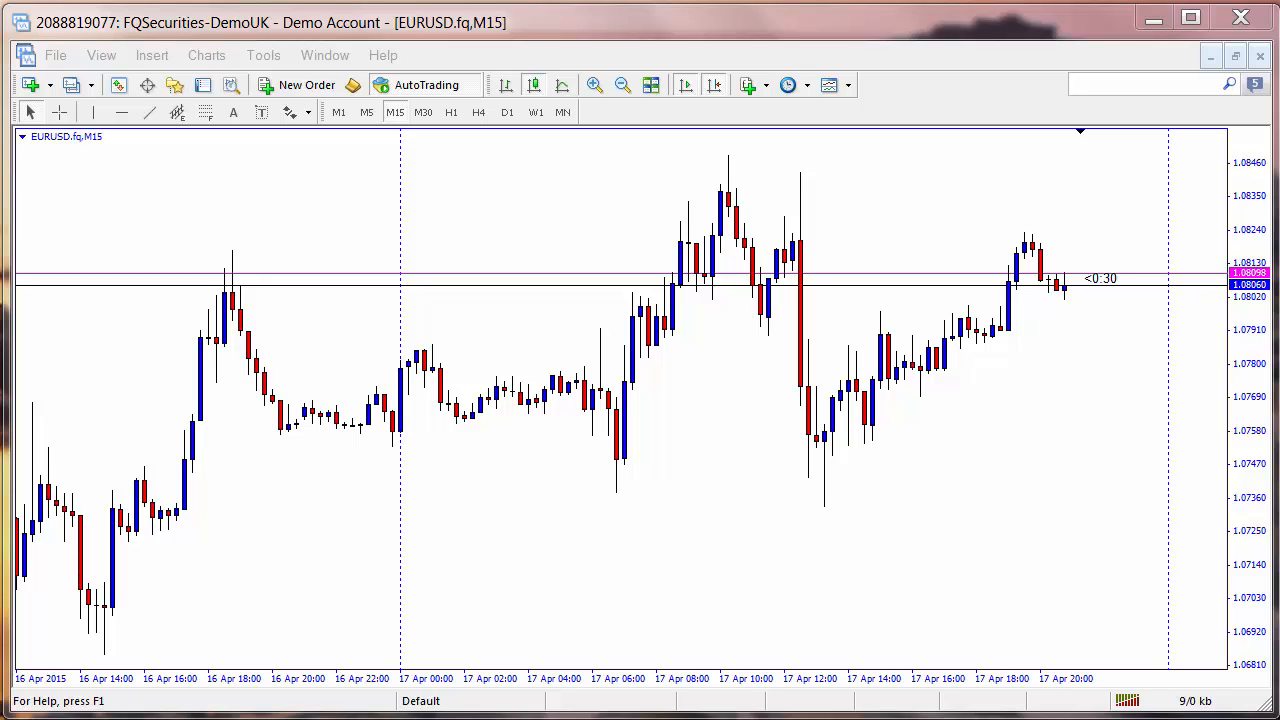
# - Switch to the DTFL Pro Downloads folder, enter the extracted Set Up and Installation Files folder and open the READ THIS FIRST PDF
pyautogui.hotkey('alt', 'Tab')
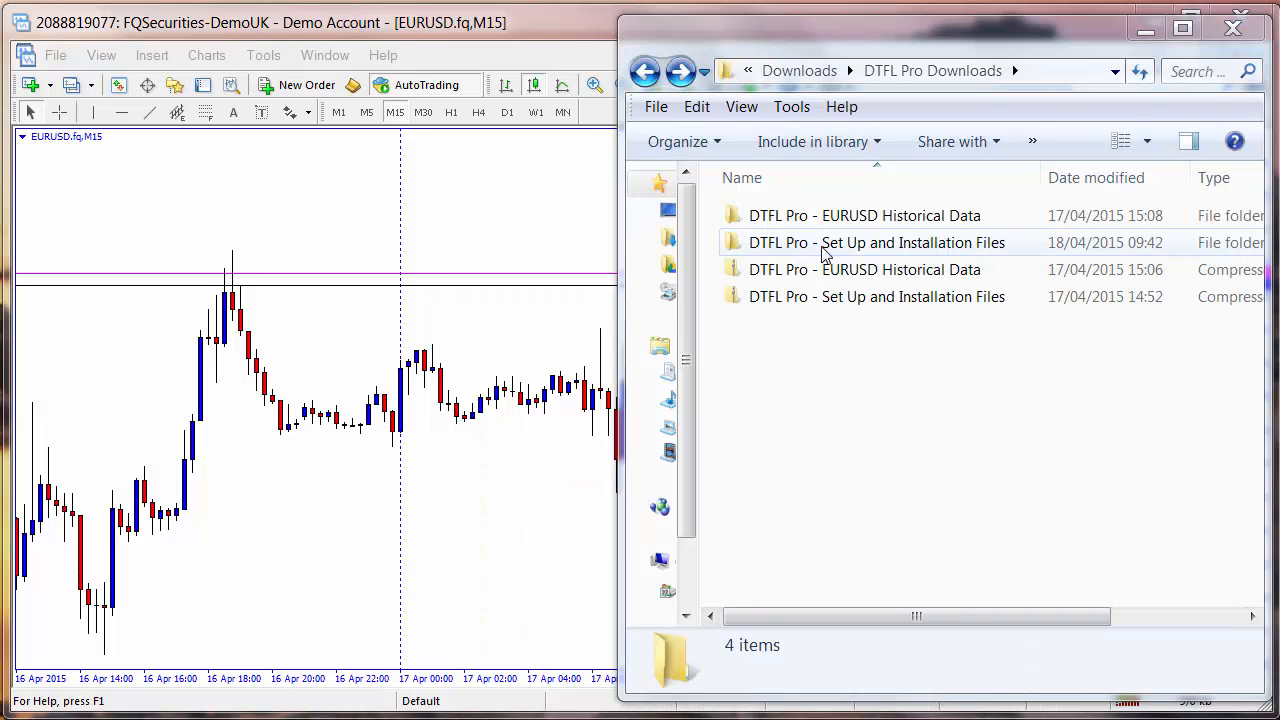
pyautogui.click(929, 249)
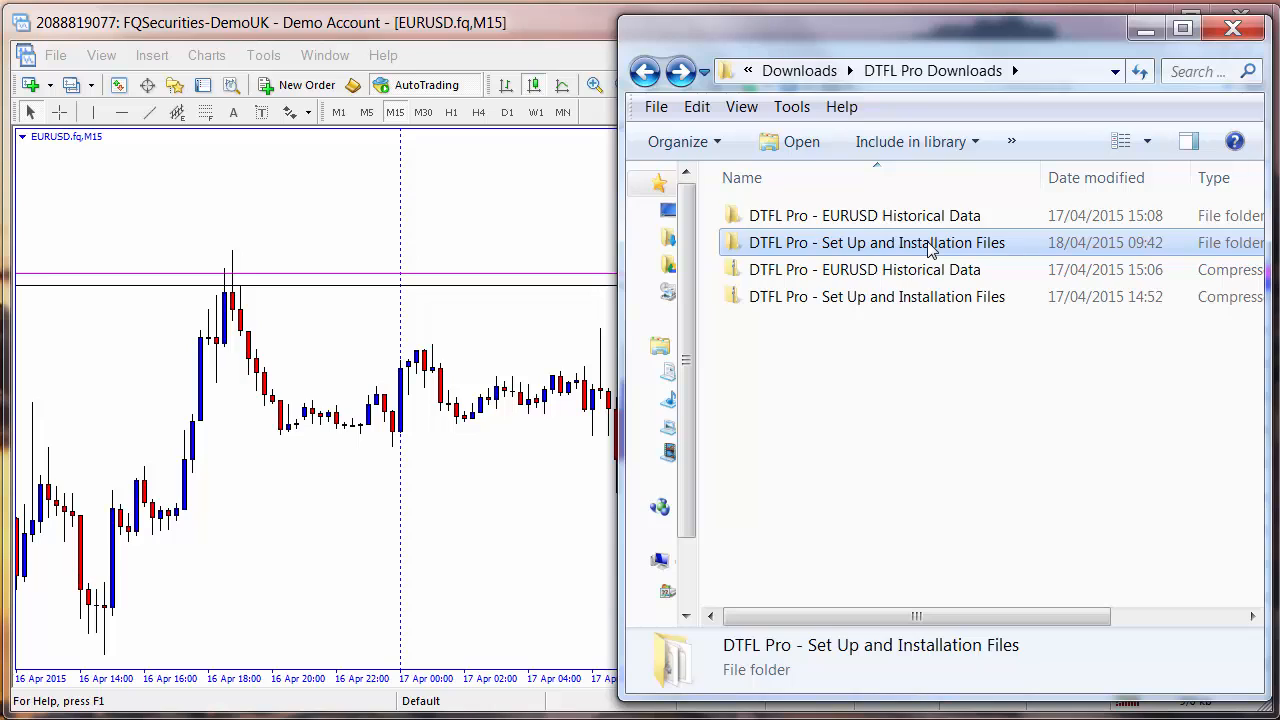
pyautogui.doubleClick(929, 249)
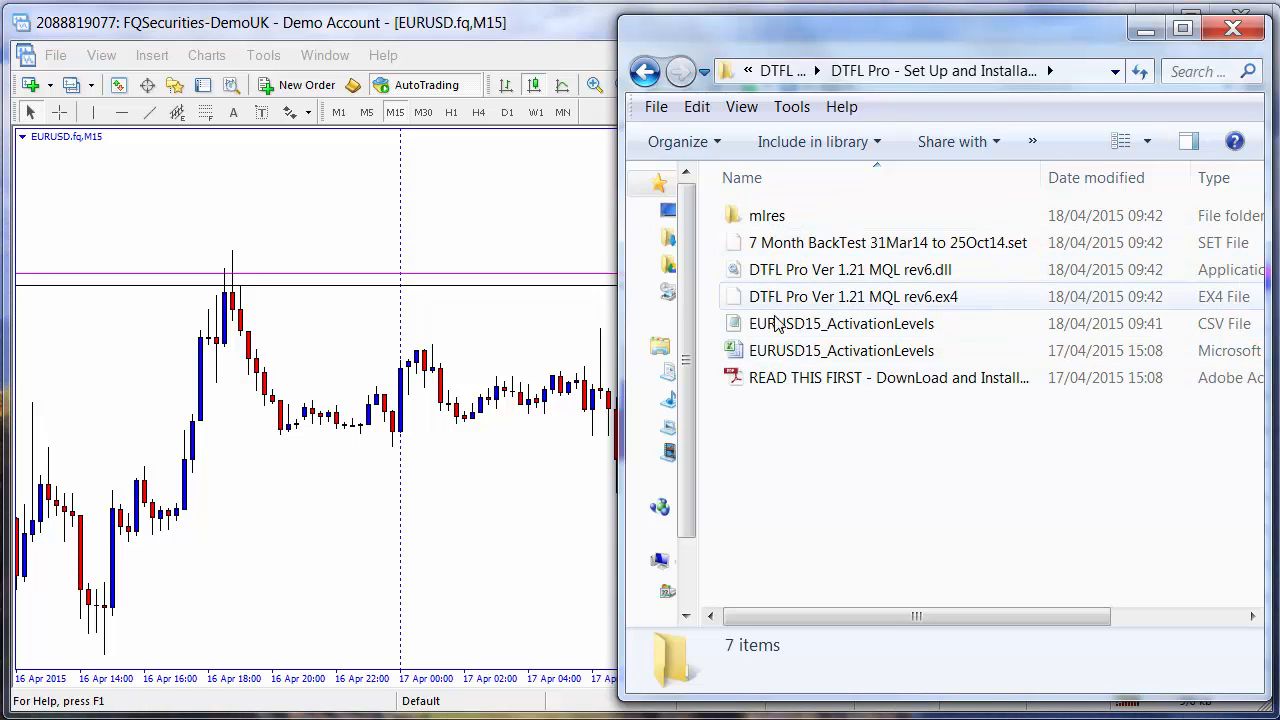
pyautogui.click(775, 386)
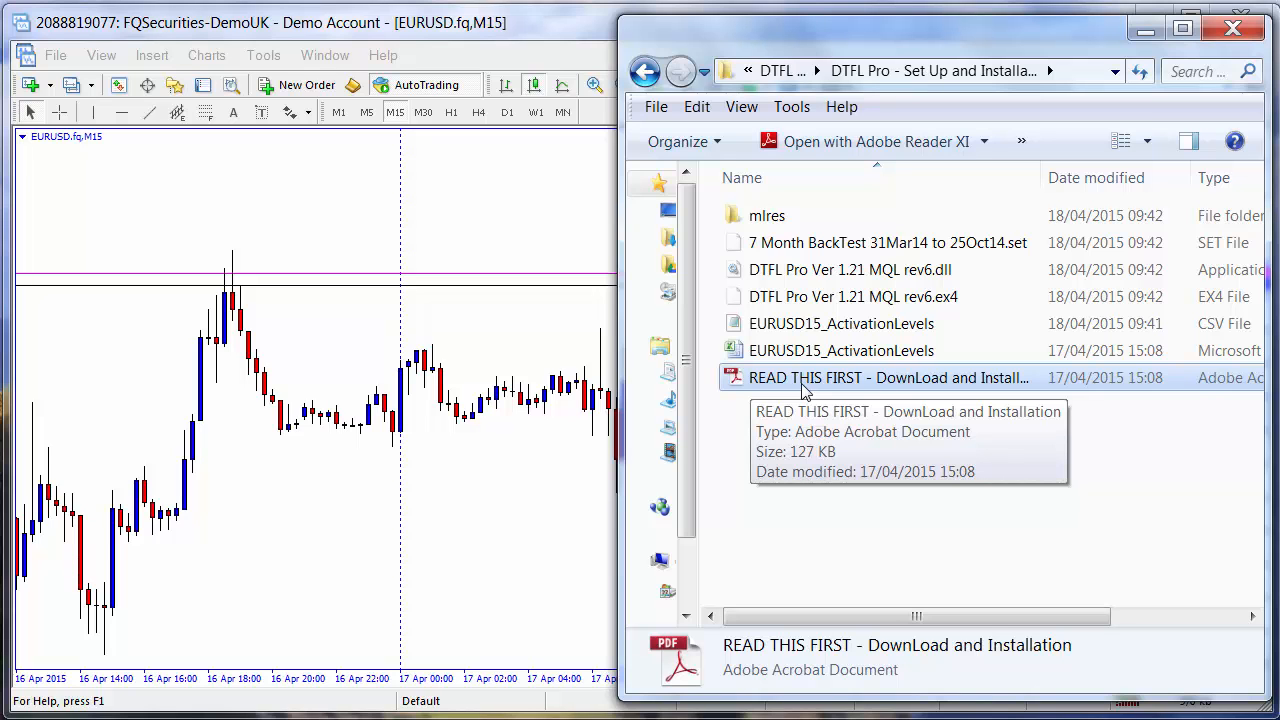
pyautogui.doubleClick(806, 390)
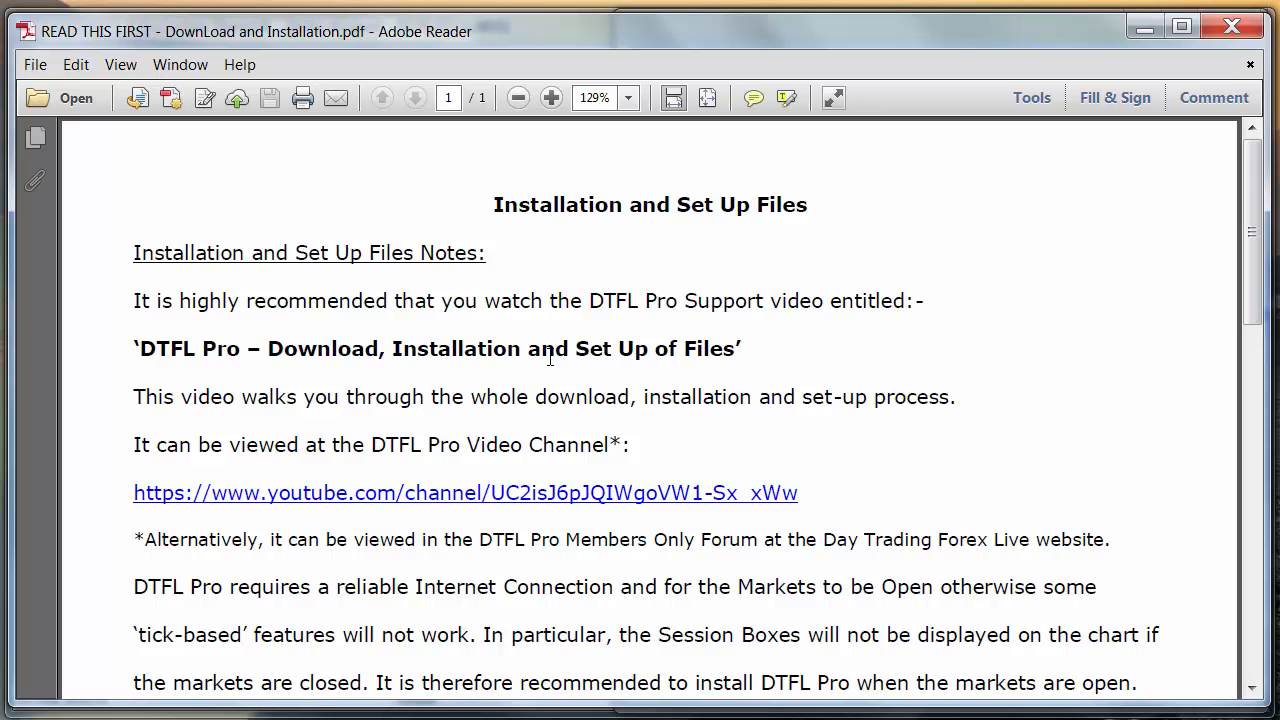
# - Read the PDF's installation notes, file descriptions with target folders and good practice advice, and minimise the document
pyautogui.scroll(-6, 549, 358)
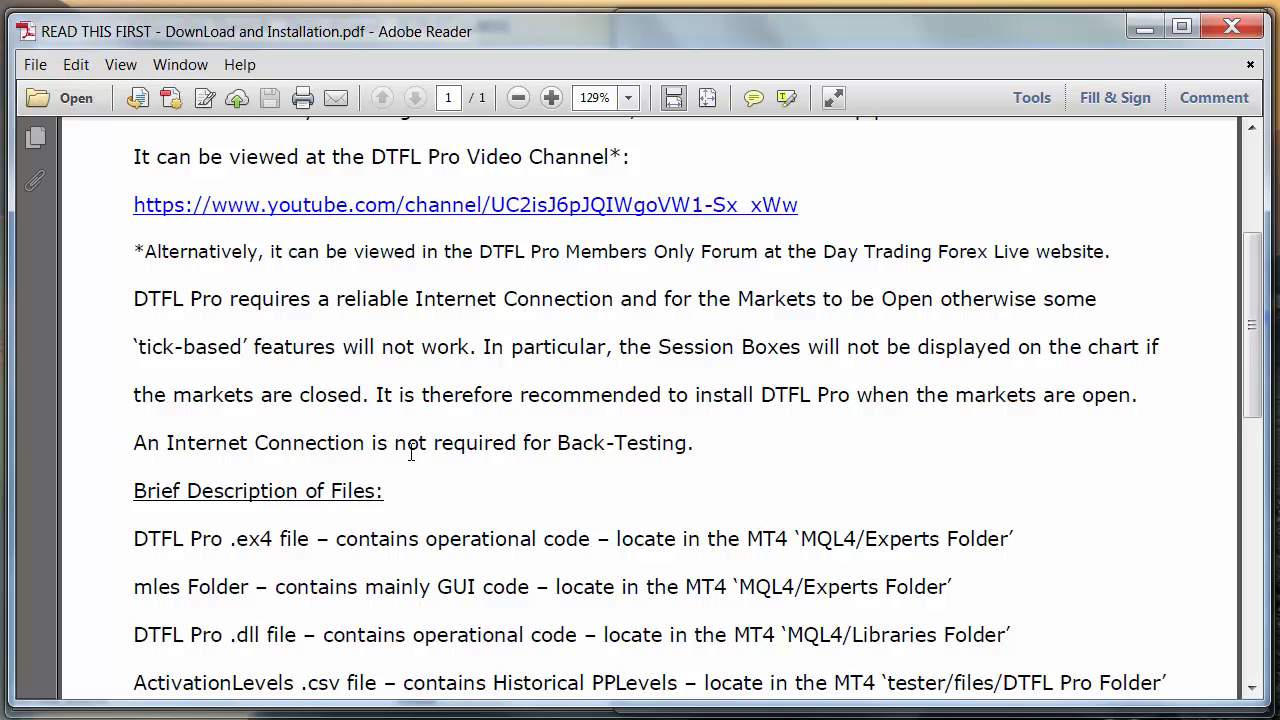
pyautogui.scroll(-4, 410, 452)
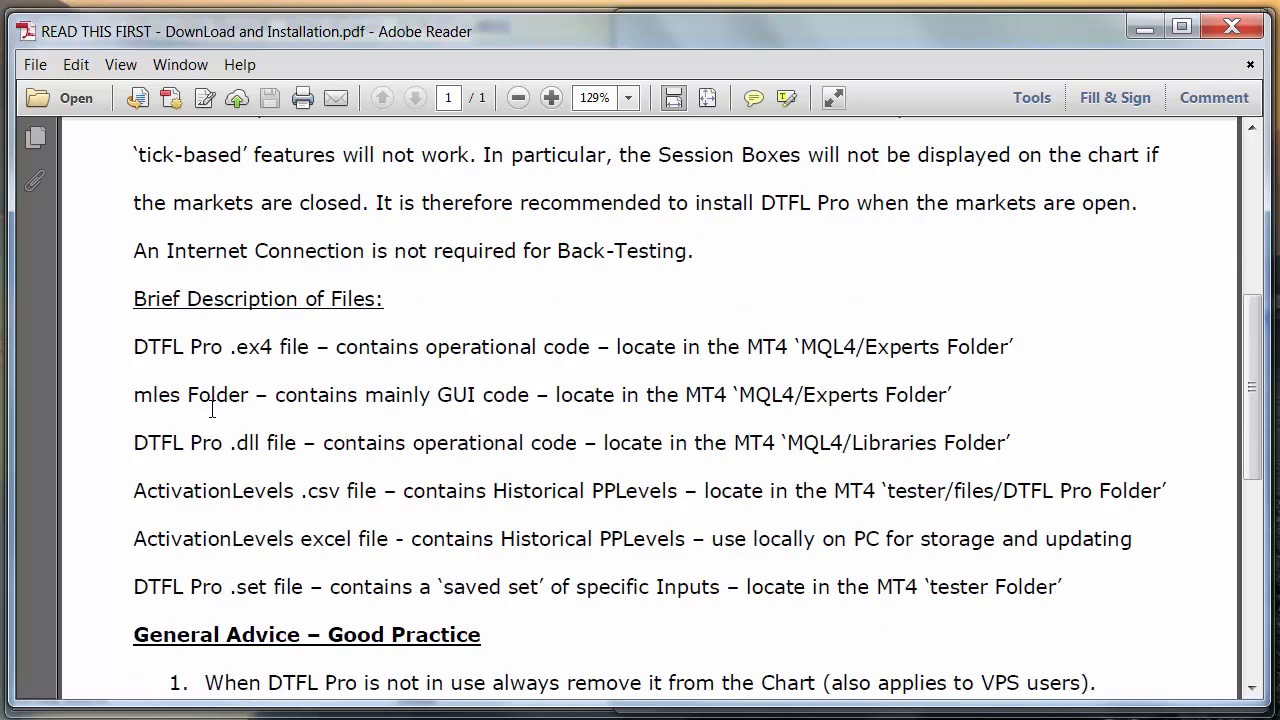
pyautogui.scroll(-1, 212, 408)
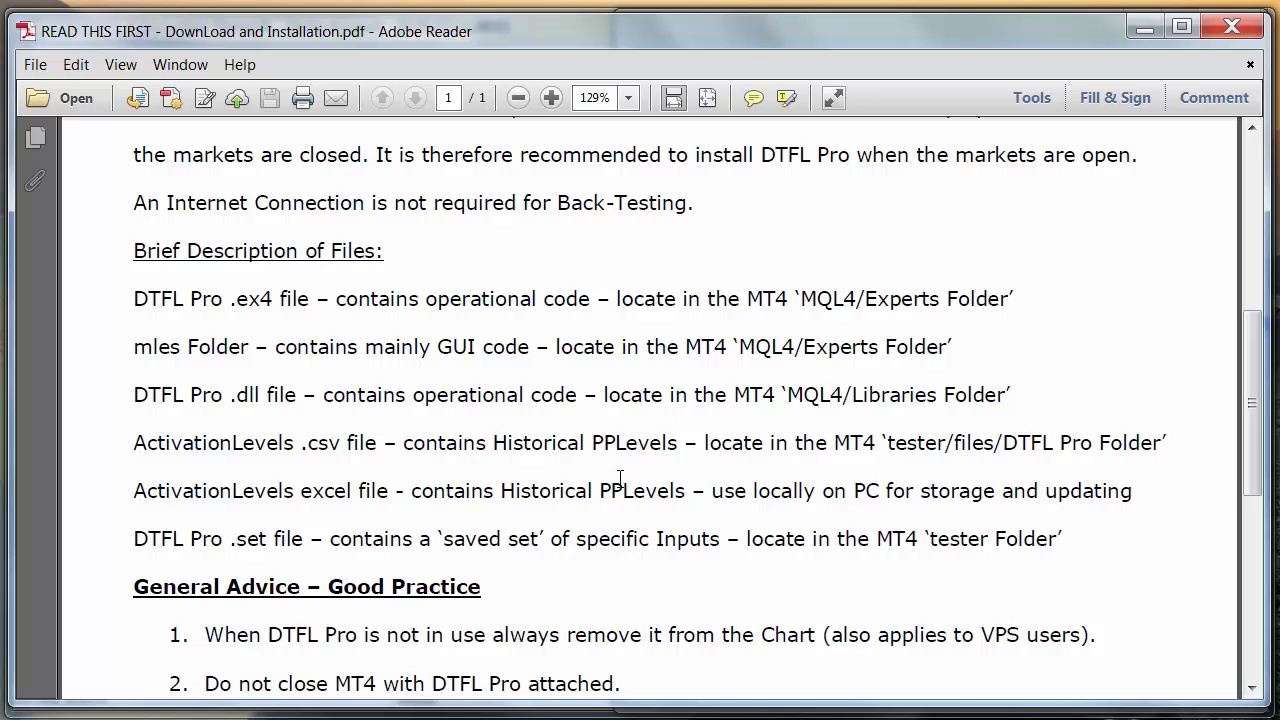
pyautogui.scroll(-8, 620, 478)
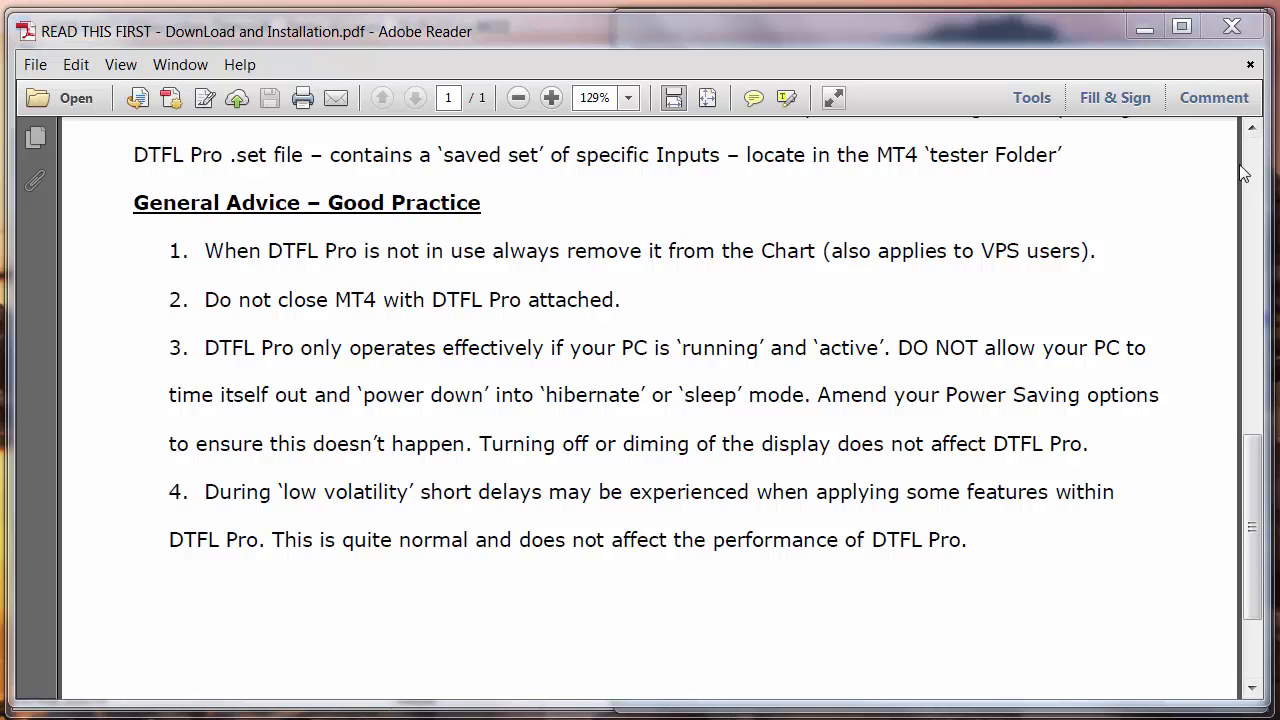
pyautogui.click(1145, 29)
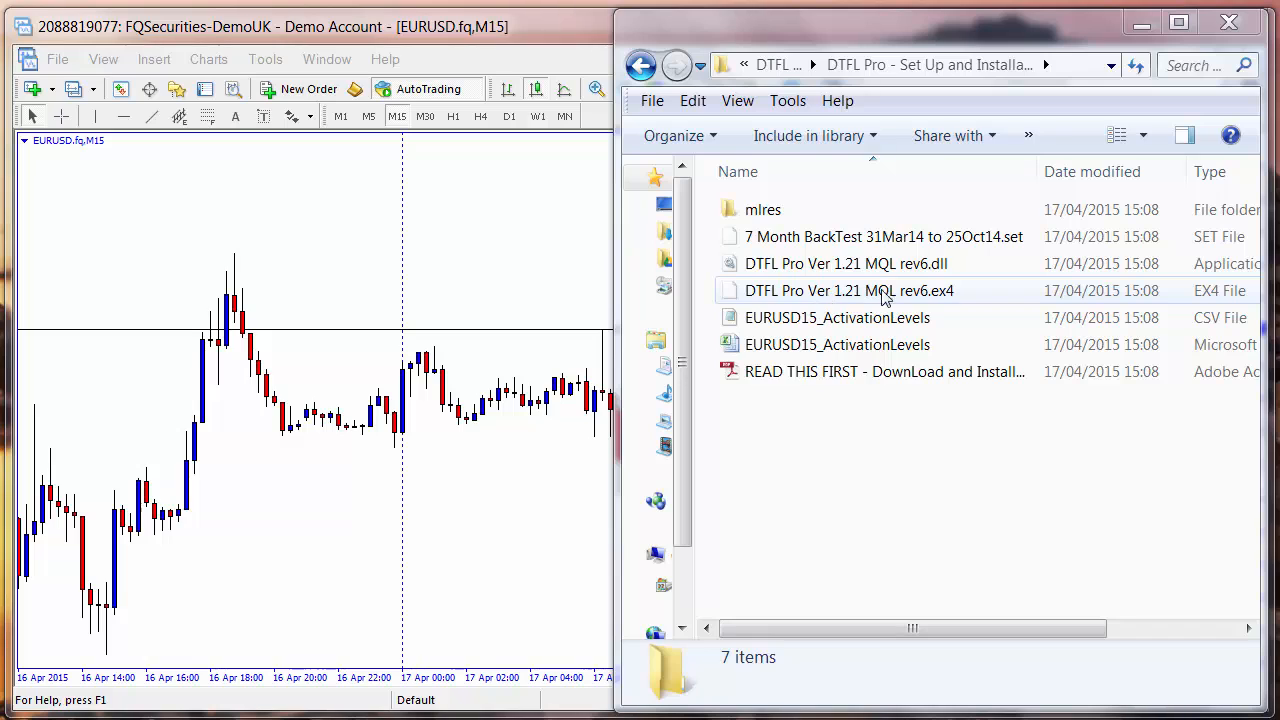
# - Select the mlres folder and DTFL Pro Ver 1.21 MQL rev6.ex4, and narrow the MT4 window so it sits beside the set up files folder
pyautogui.click(943, 296)
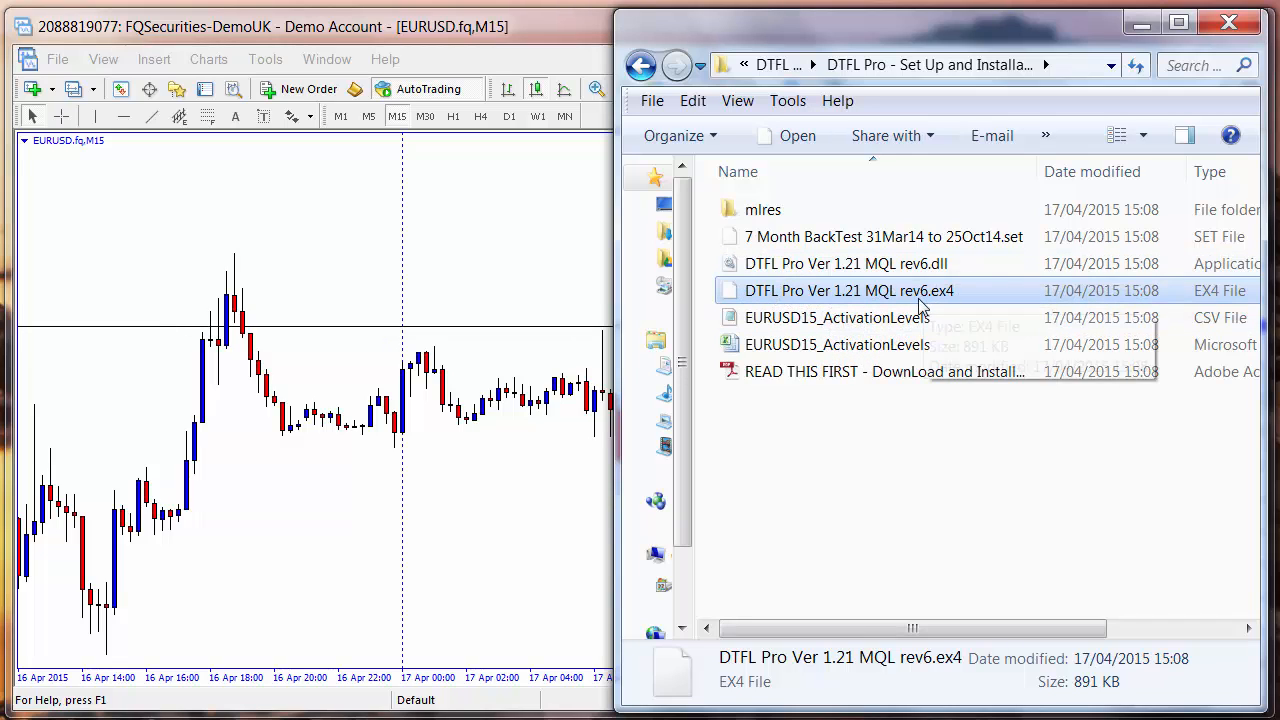
pyautogui.click(777, 214)
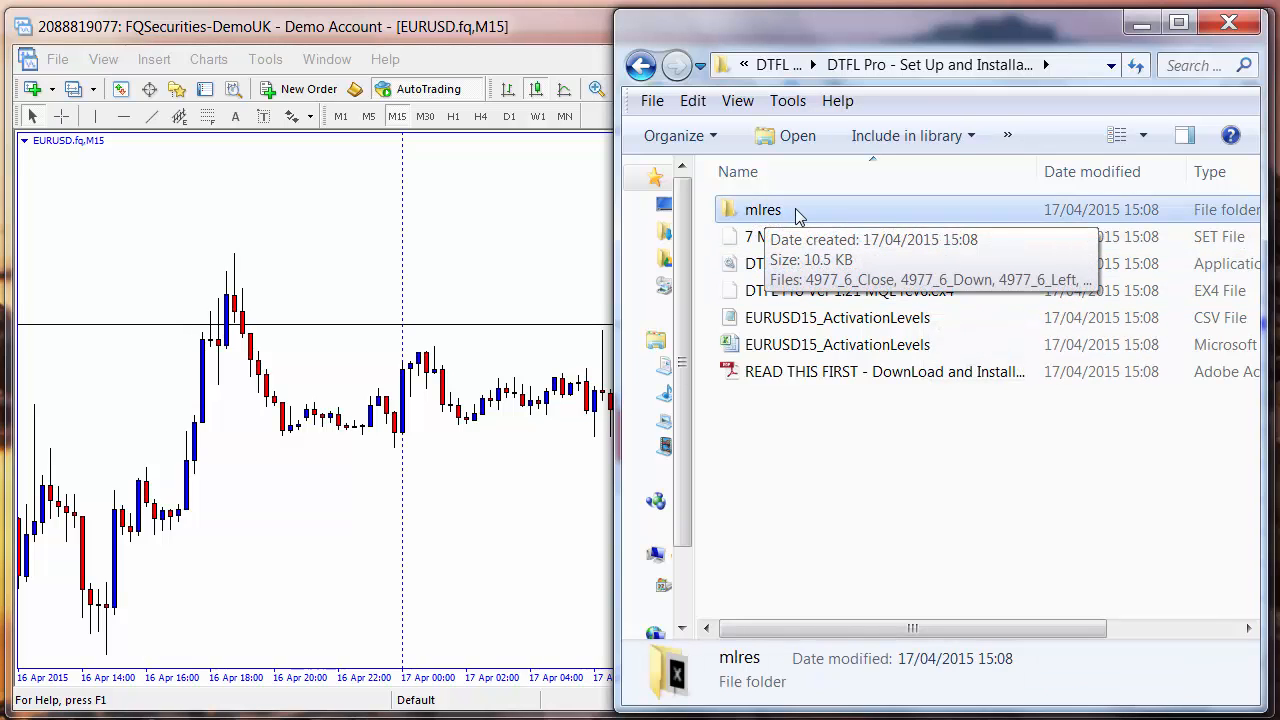
pyautogui.keyDown('ctrl'); pyautogui.click(820, 293); pyautogui.keyUp('ctrl')
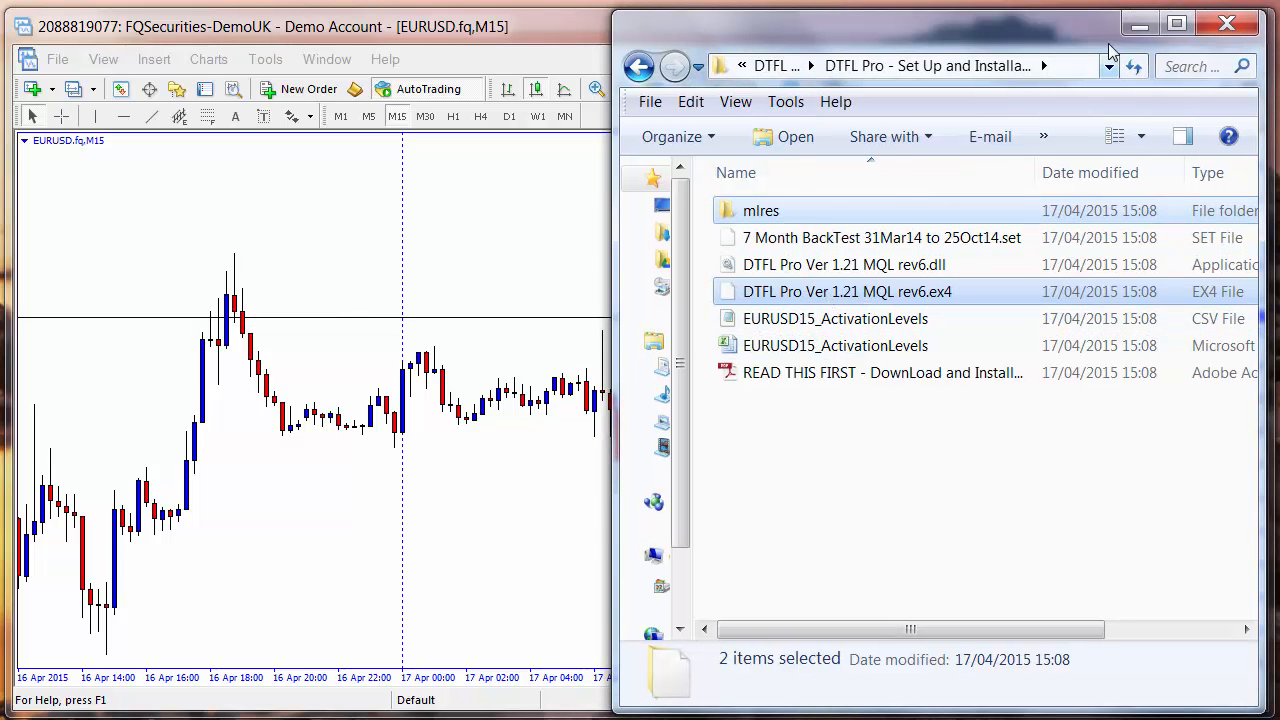
pyautogui.click(1140, 23)
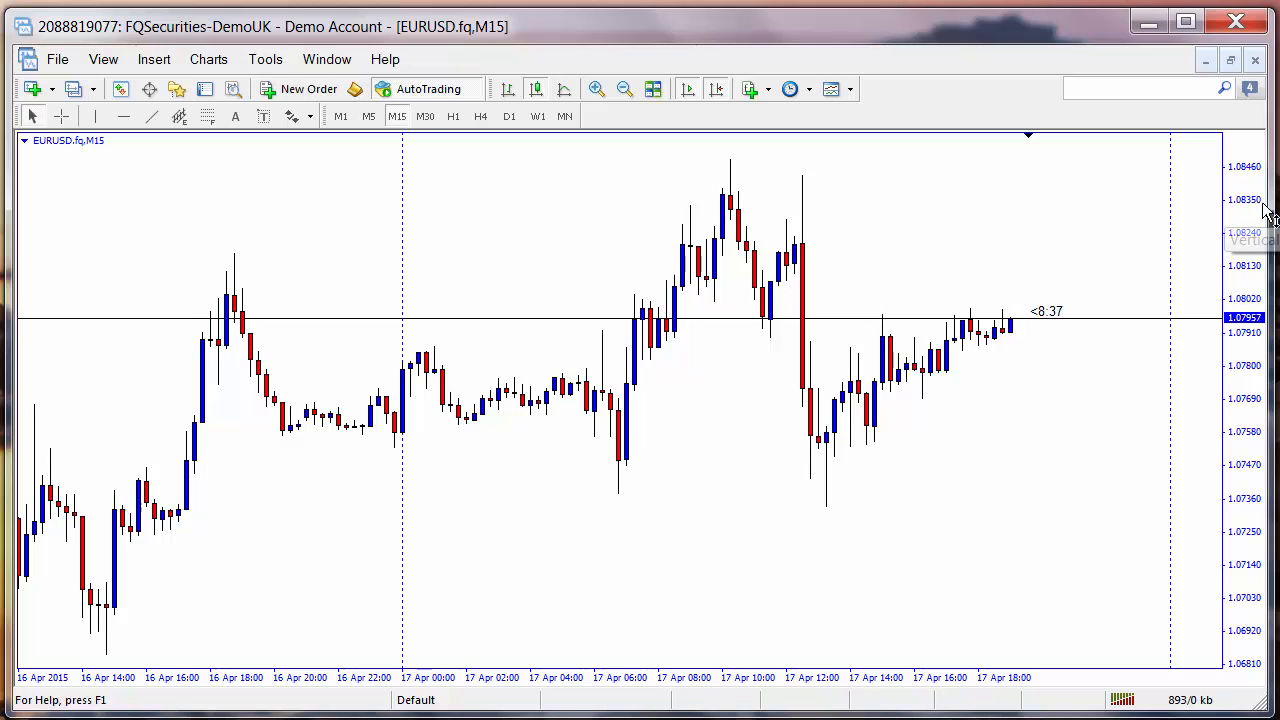
pyautogui.moveTo(1268, 204); pyautogui.dragTo(525, 261)
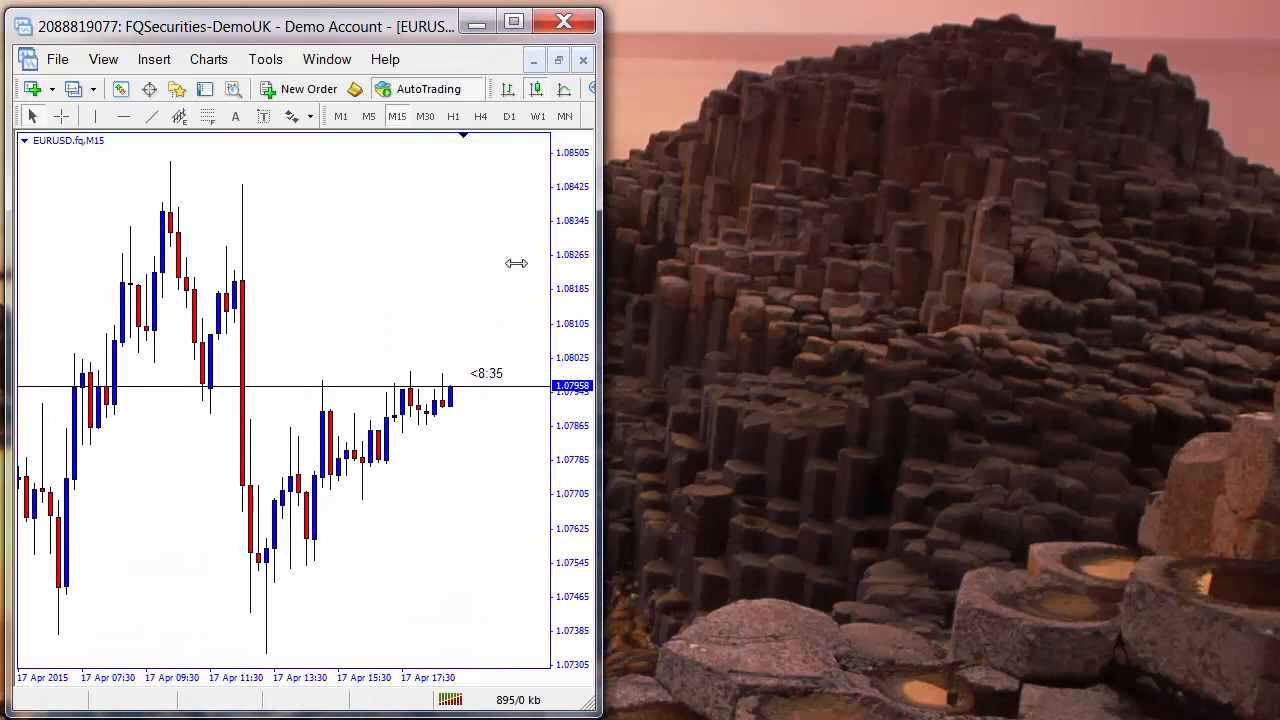
pyautogui.click(415, 718)
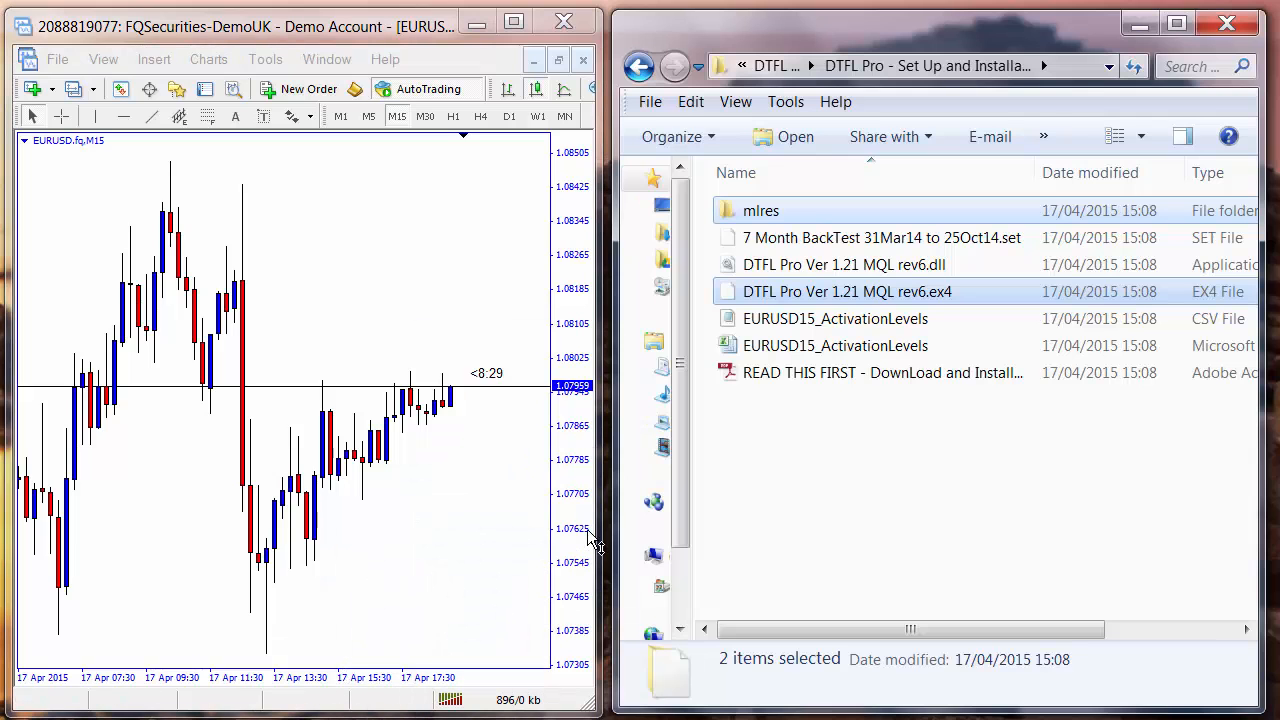
pyautogui.moveTo(603, 528); pyautogui.dragTo(604, 527)
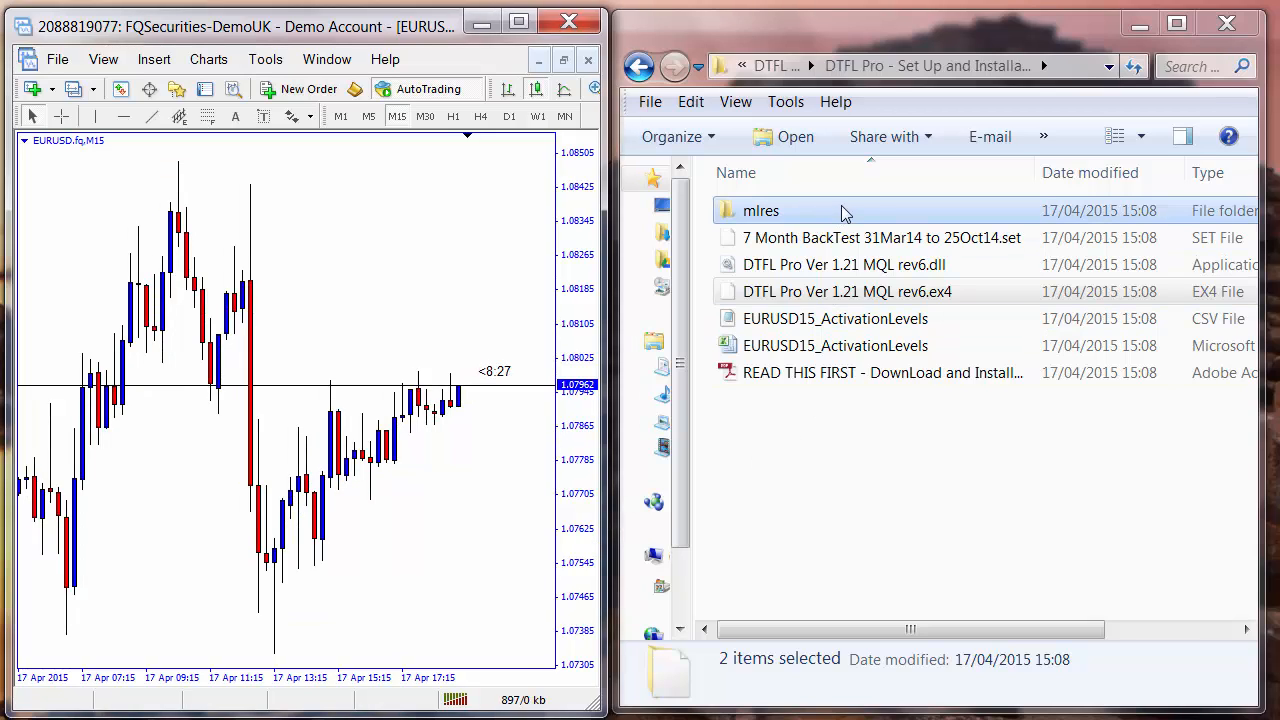
# - Open the MT4 data folder and navigate to its MQL4 > Experts subfolder
pyautogui.click(289, 282)
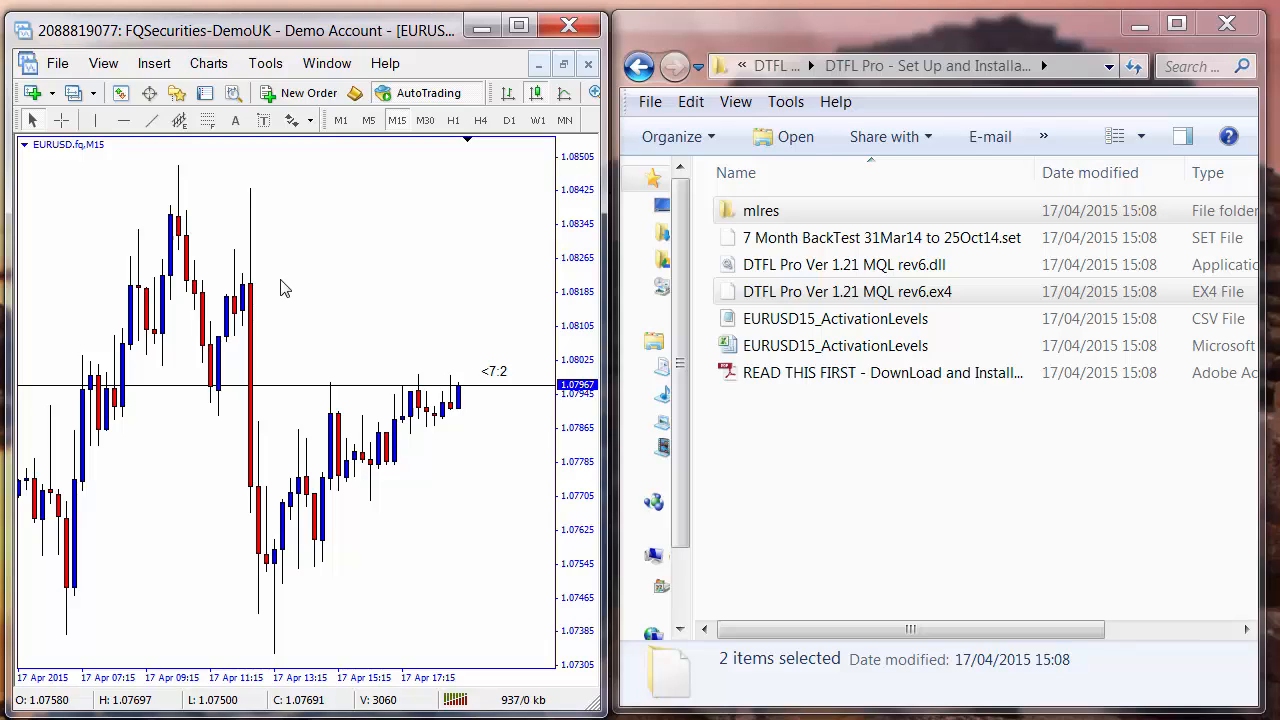
pyautogui.click(59, 66)
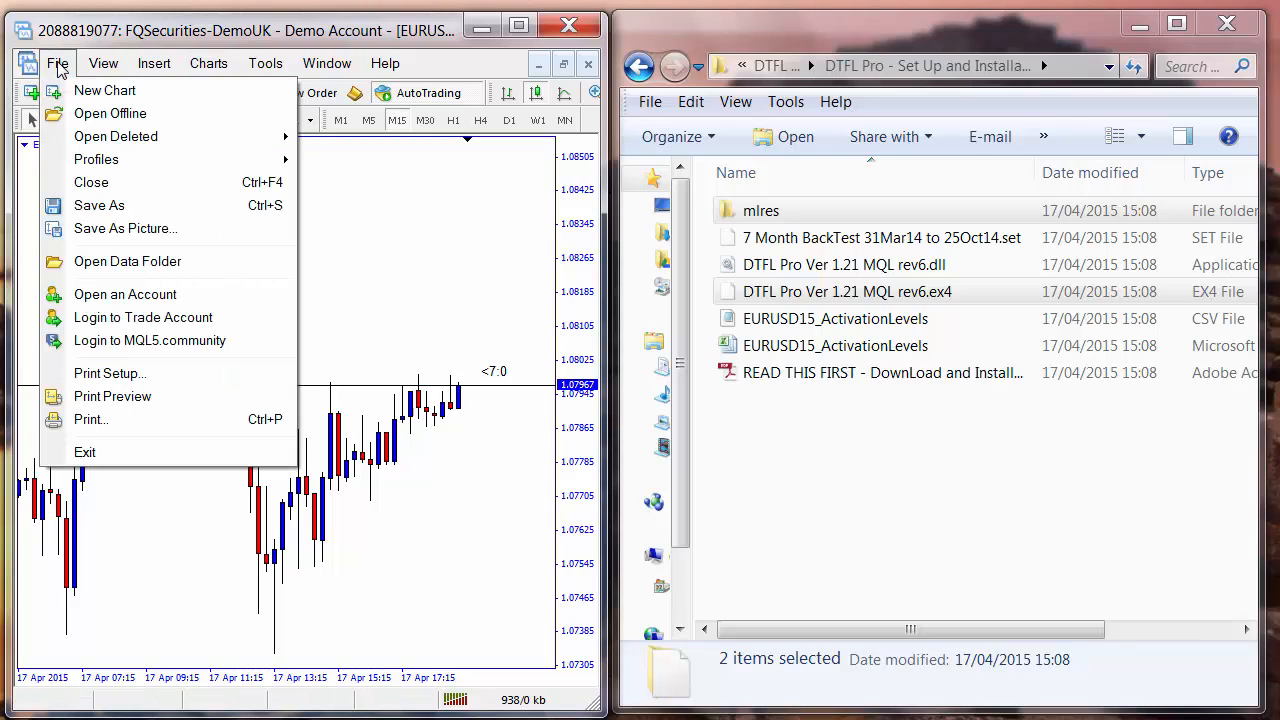
pyautogui.click(115, 261)
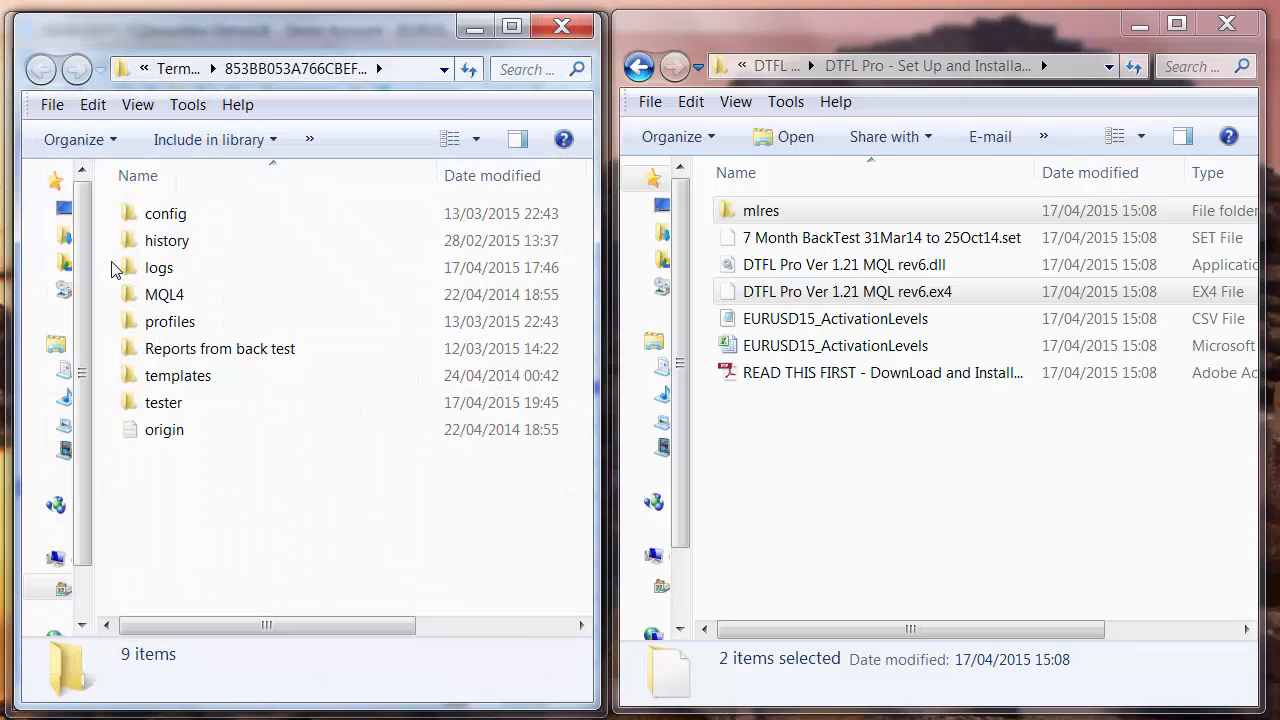
pyautogui.click(183, 296)
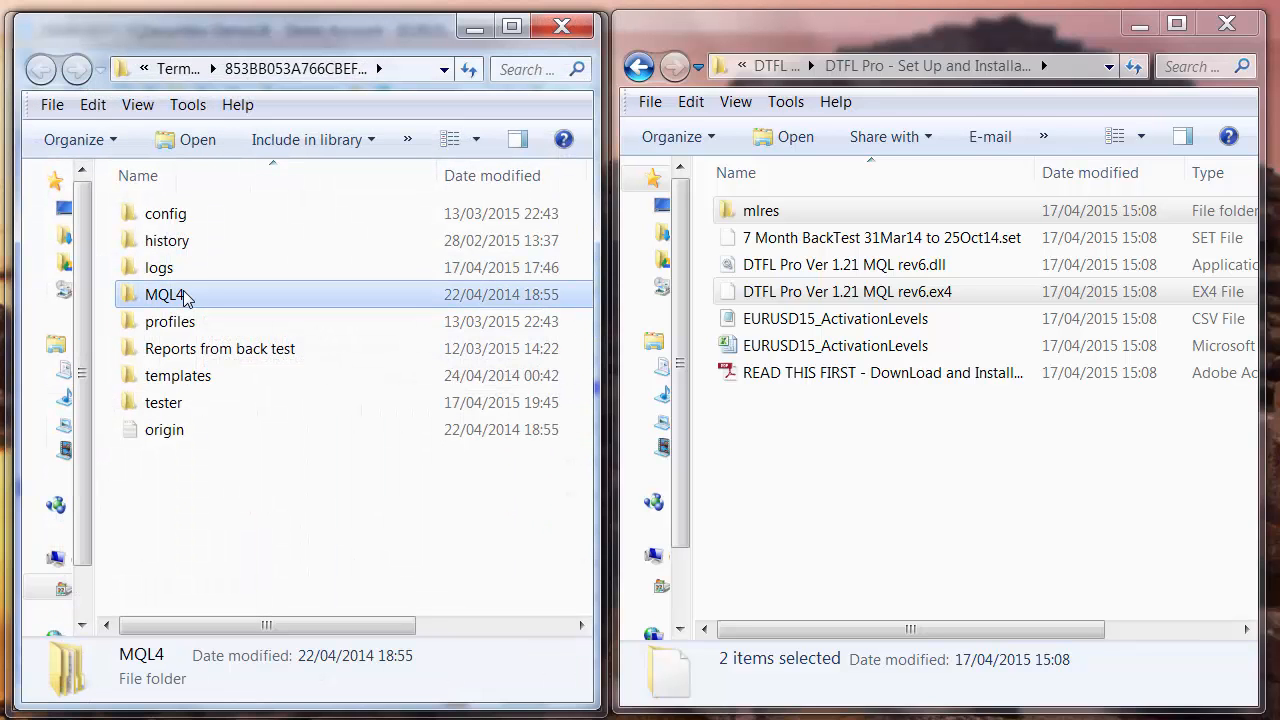
pyautogui.doubleClick(183, 296)
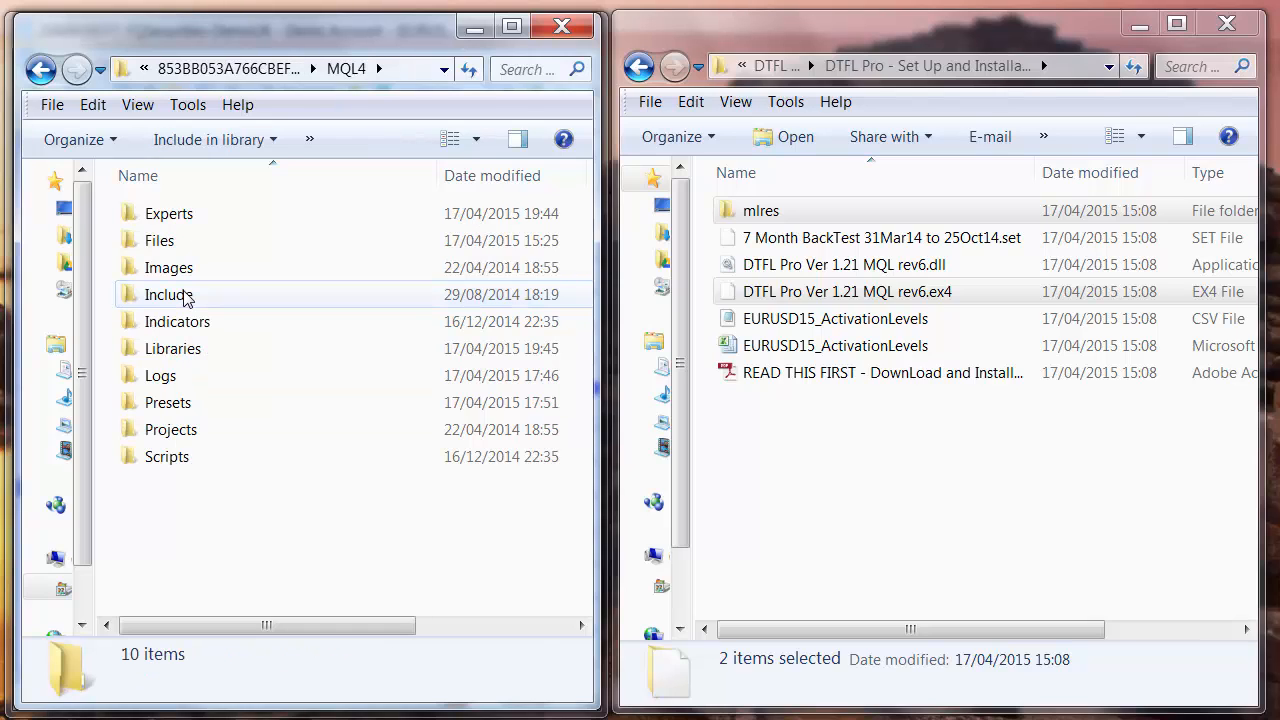
pyautogui.click(170, 214)
pyautogui.doubleClick(171, 214)
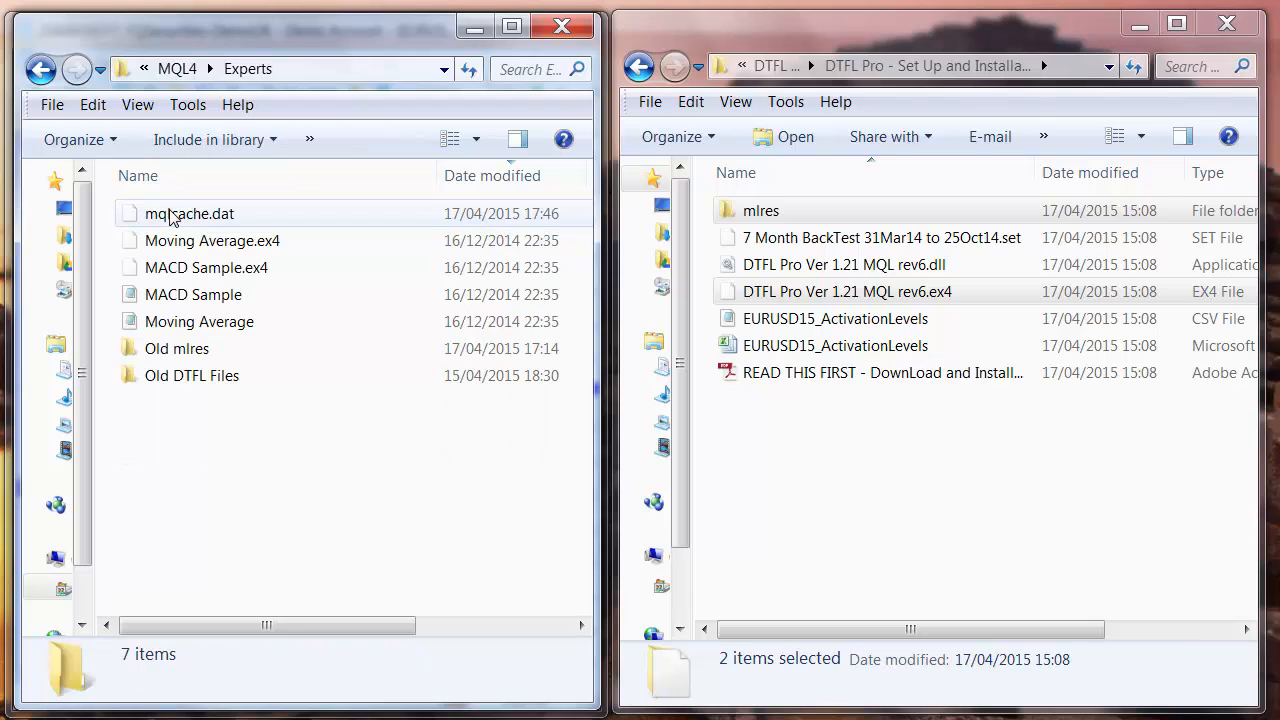
# - Move the mlres folder and DTFL Pro Ver 1.21 MQL rev6.ex4 from the set up files into the MQL4 Experts folder
pyautogui.click(802, 218)
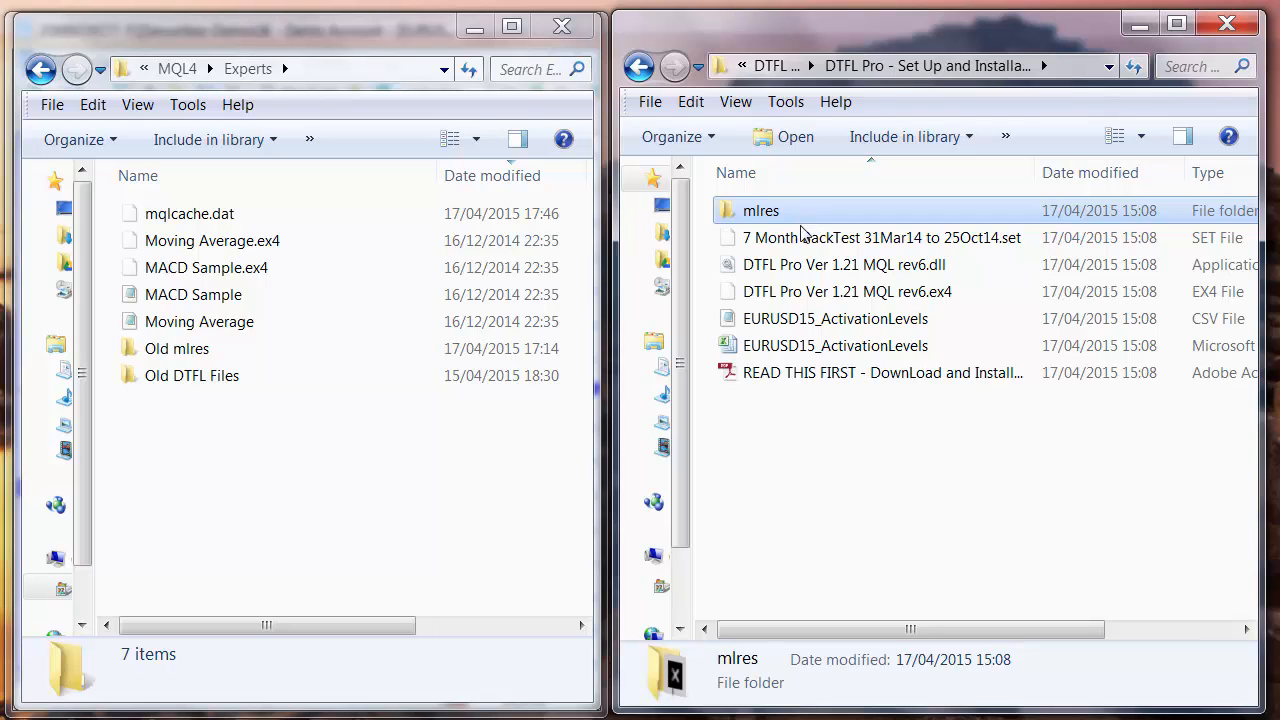
pyautogui.keyDown('ctrl'); pyautogui.click(808, 296); pyautogui.keyUp('ctrl')
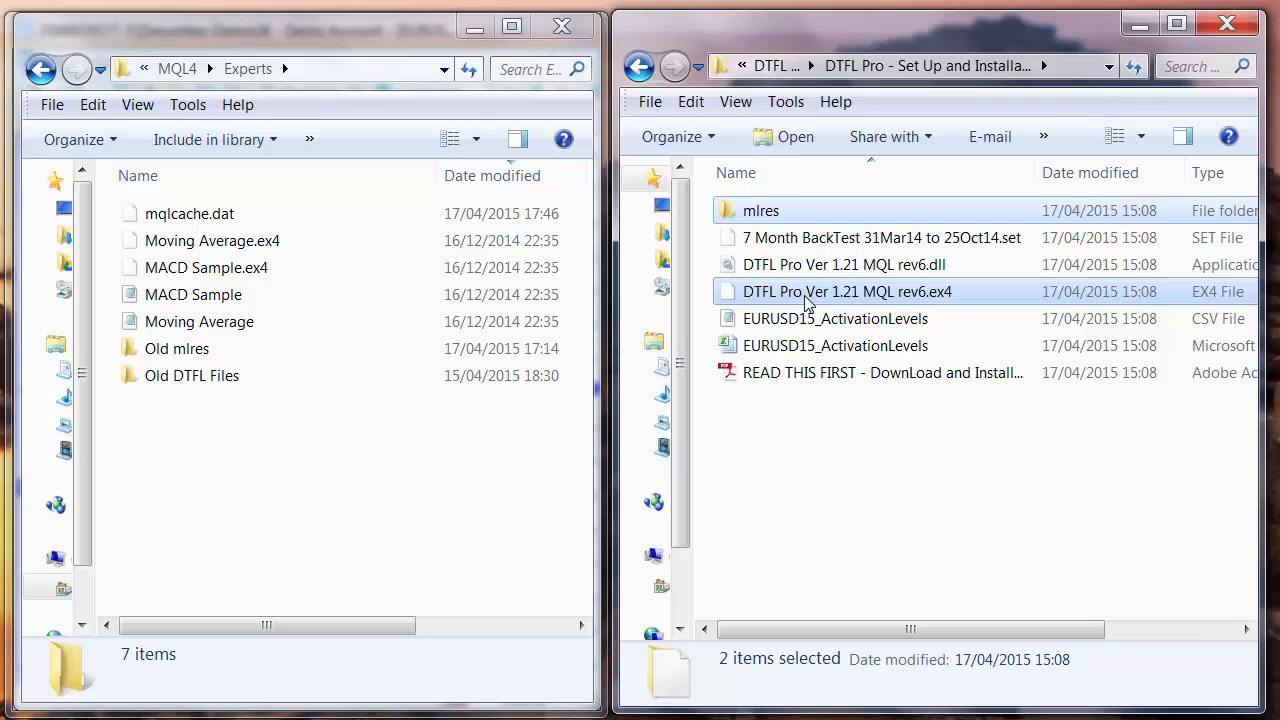
pyautogui.moveTo(800, 300); pyautogui.dragTo(207, 508)
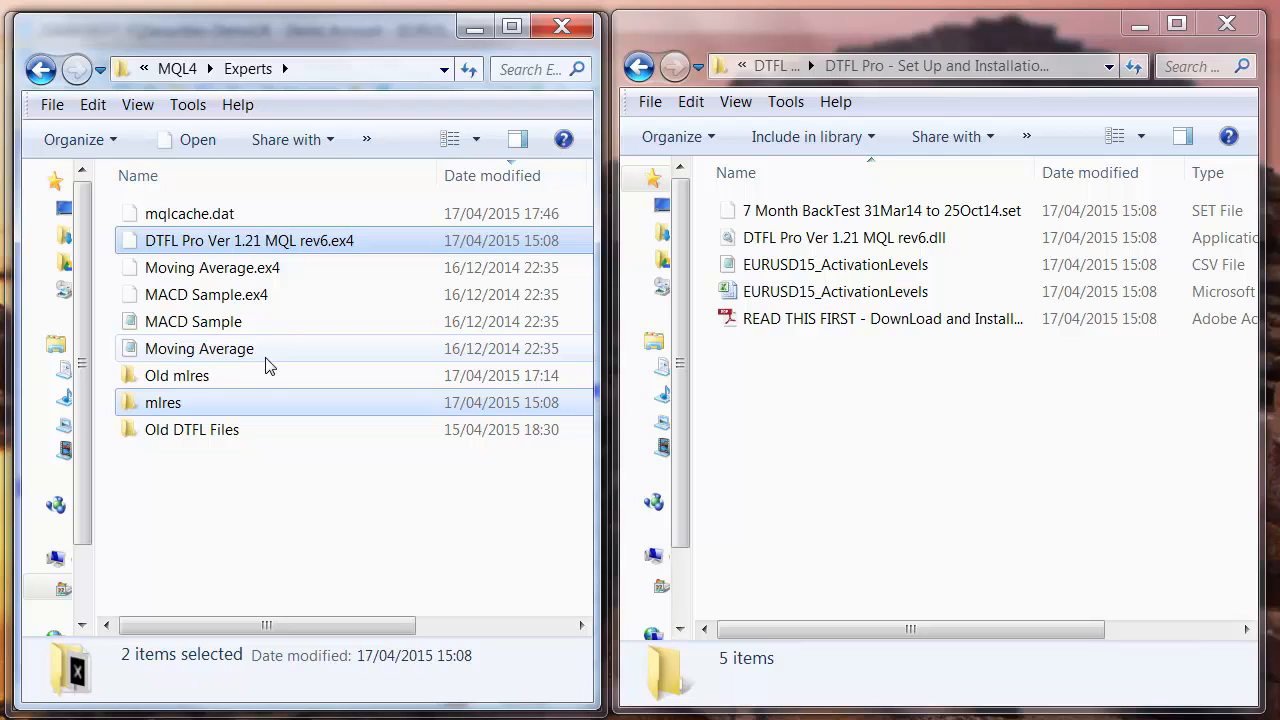
# - Open the MQL4 Libraries folder and move DTFL Pro Ver 1.21 MQL rev6.dll into it from the set up files
pyautogui.click(41, 70)
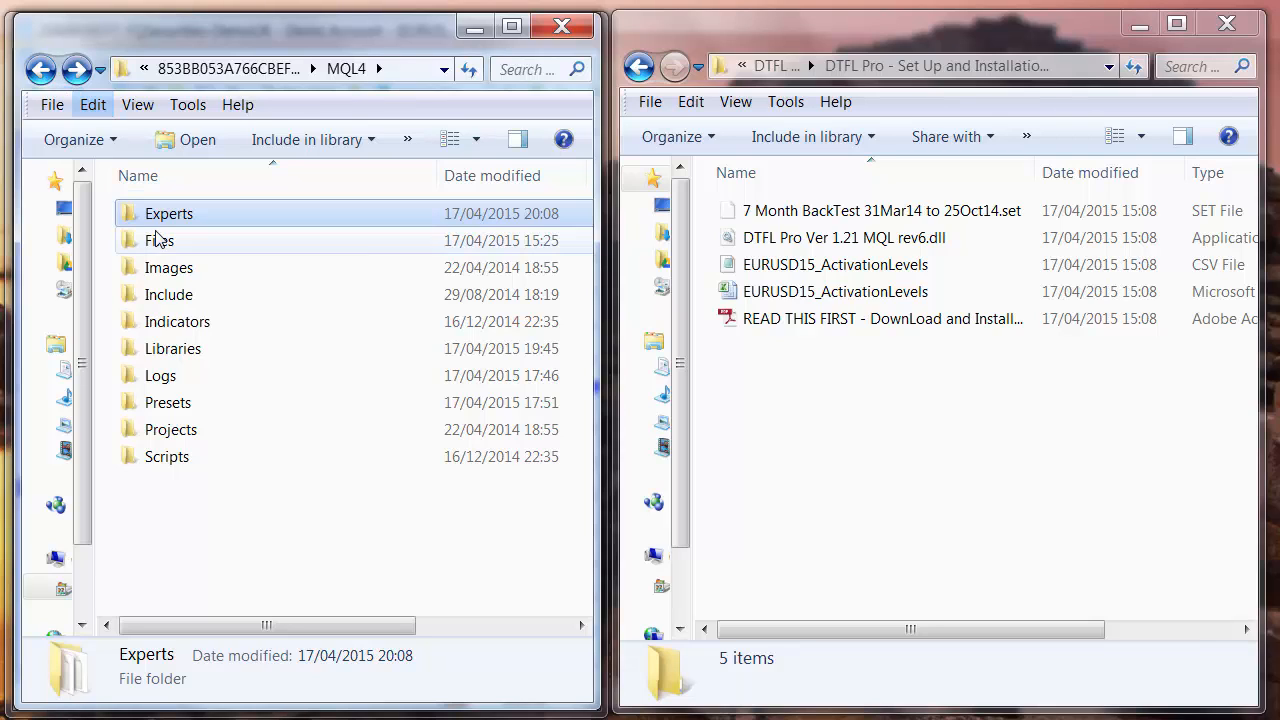
pyautogui.click(170, 362)
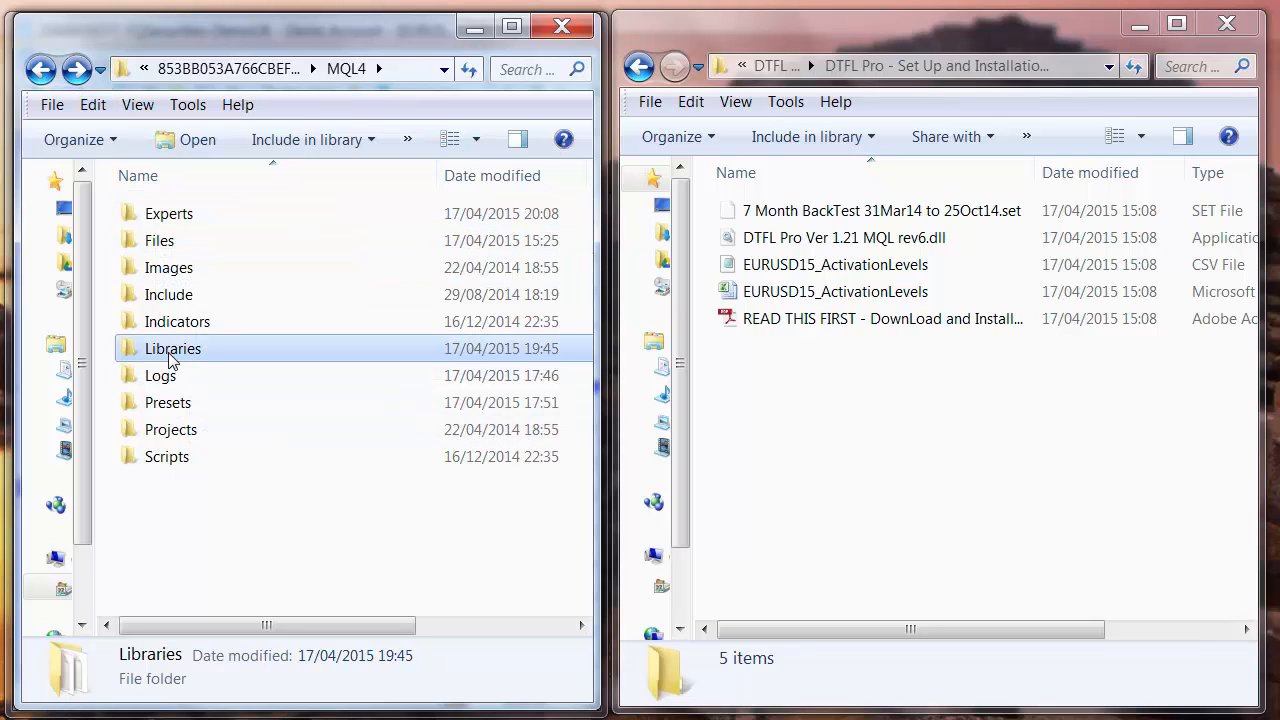
pyautogui.doubleClick(170, 362)
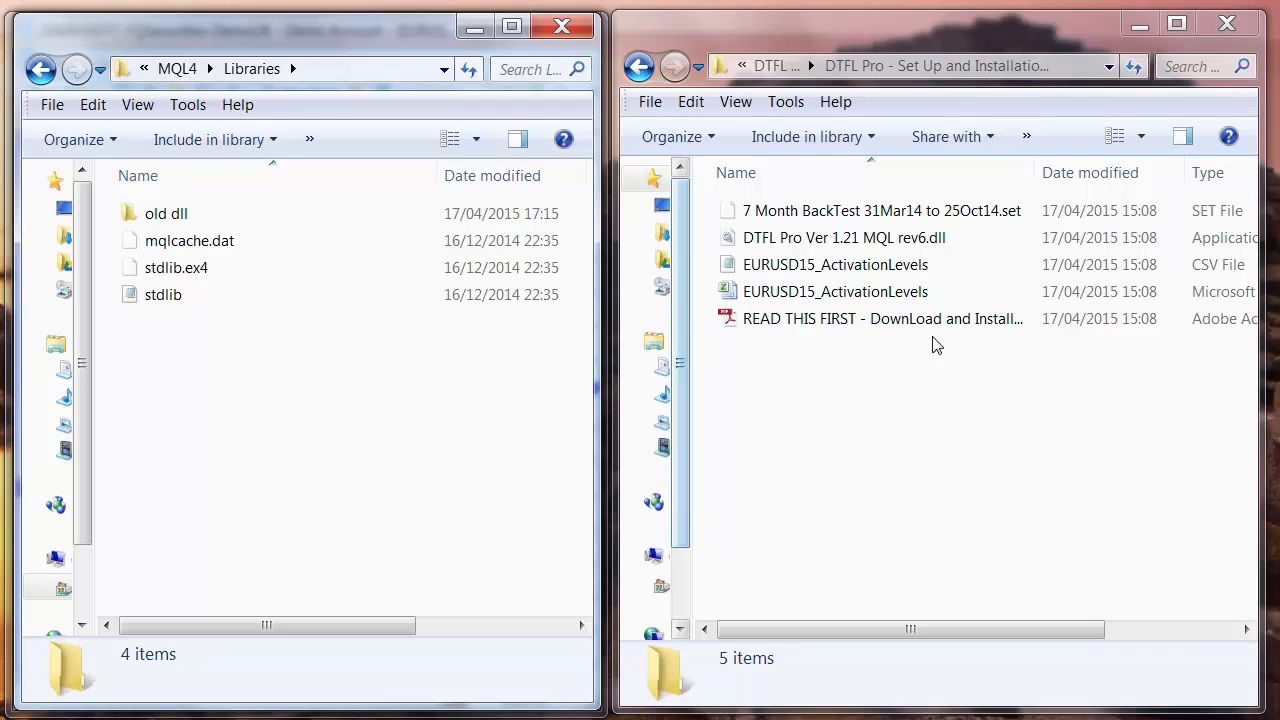
pyautogui.click(905, 238)
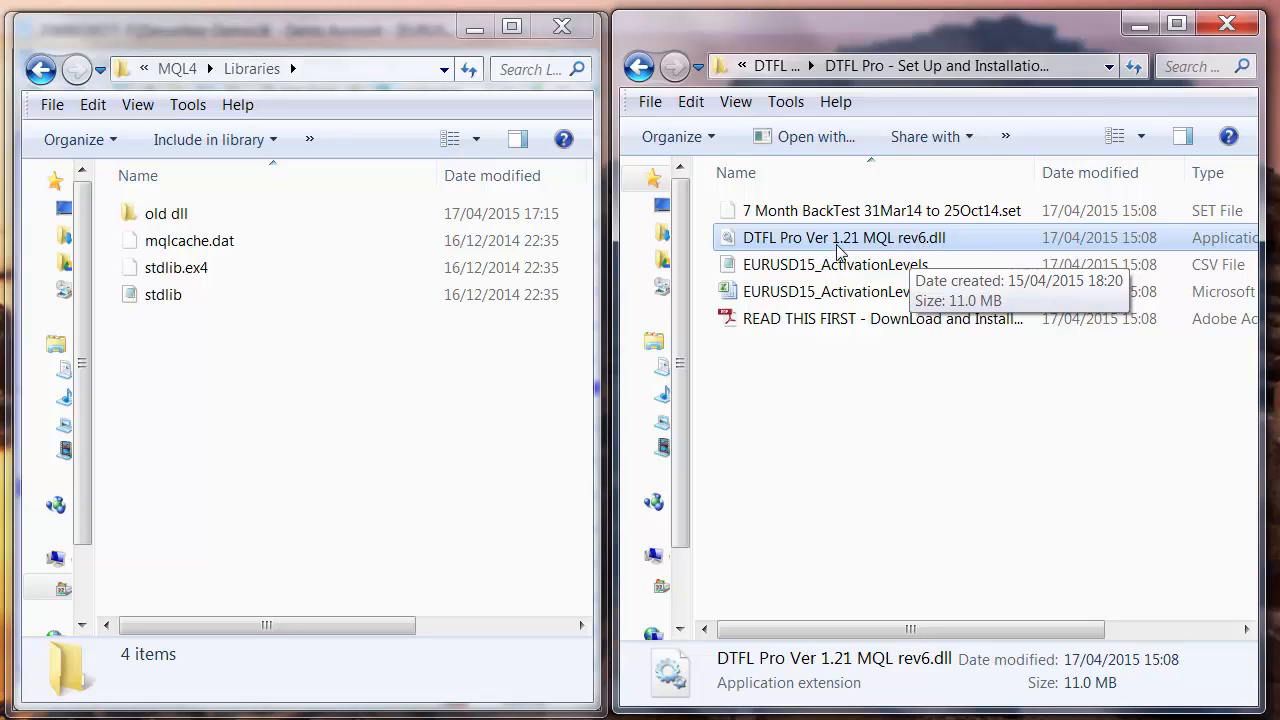
pyautogui.moveTo(838, 250); pyautogui.dragTo(262, 437)
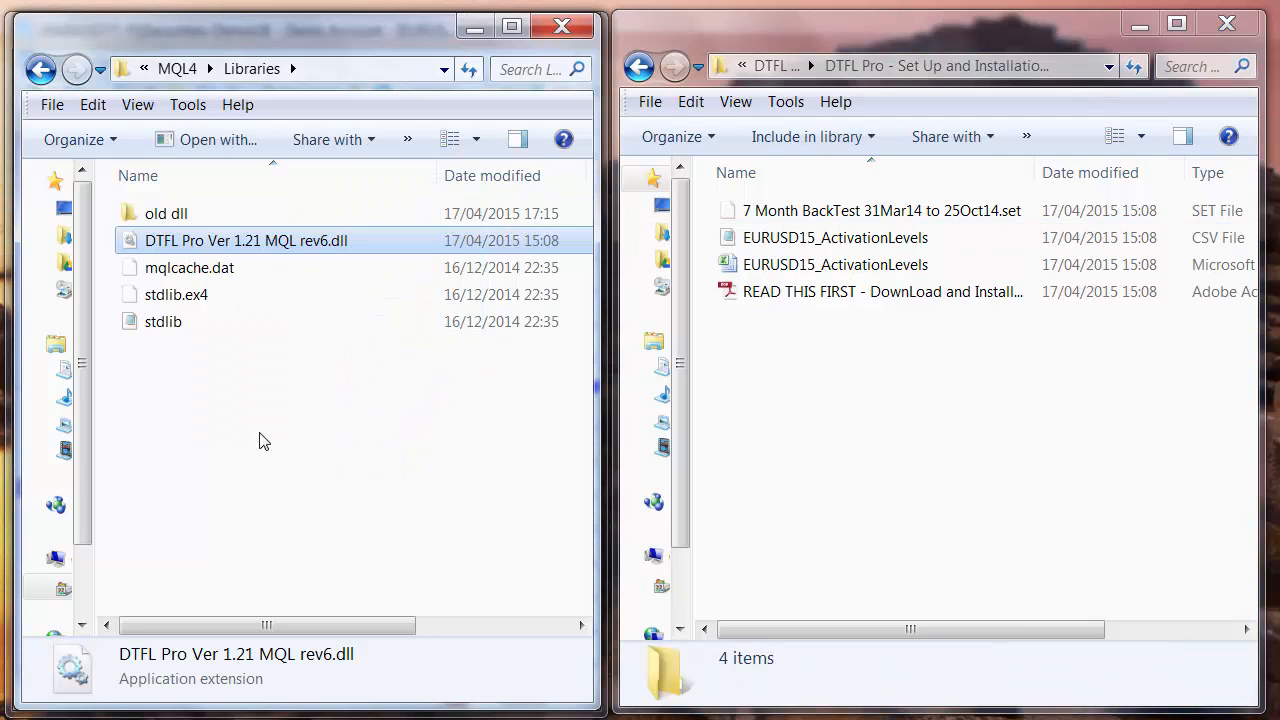
# - Return to the MT4 data folder root and open its tester > files subfolder
pyautogui.click(765, 266)
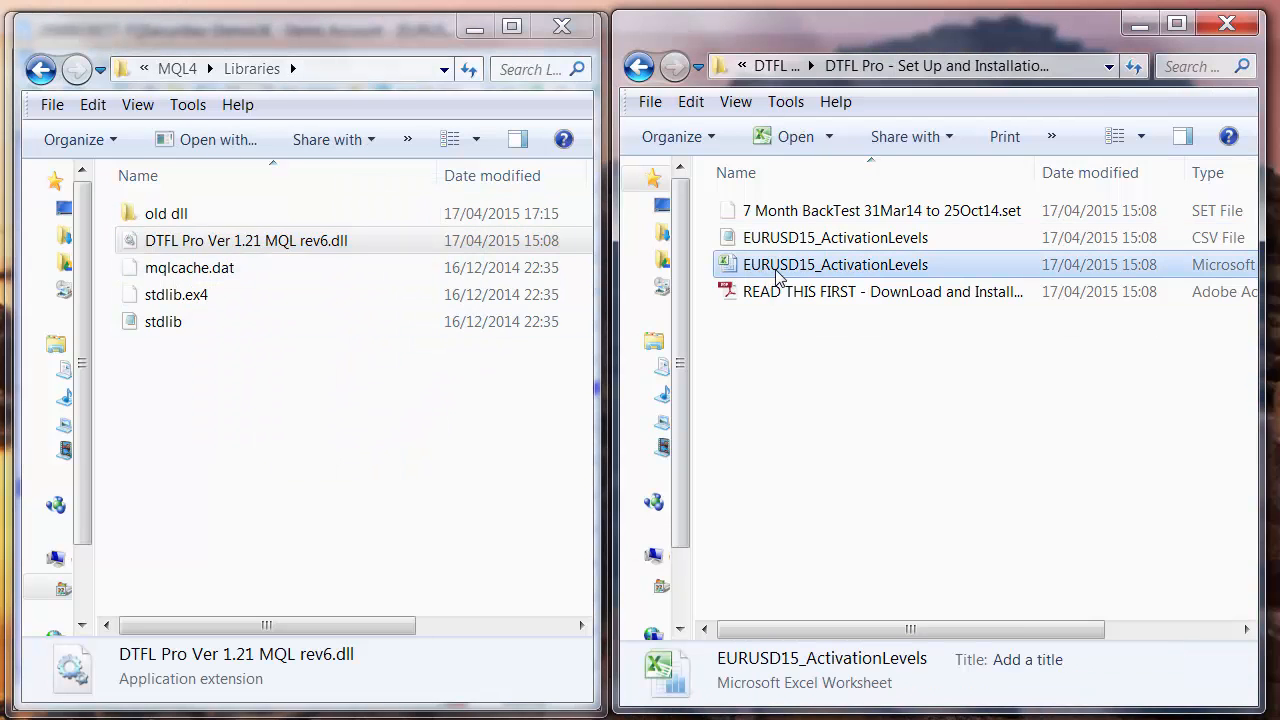
pyautogui.click(281, 381)
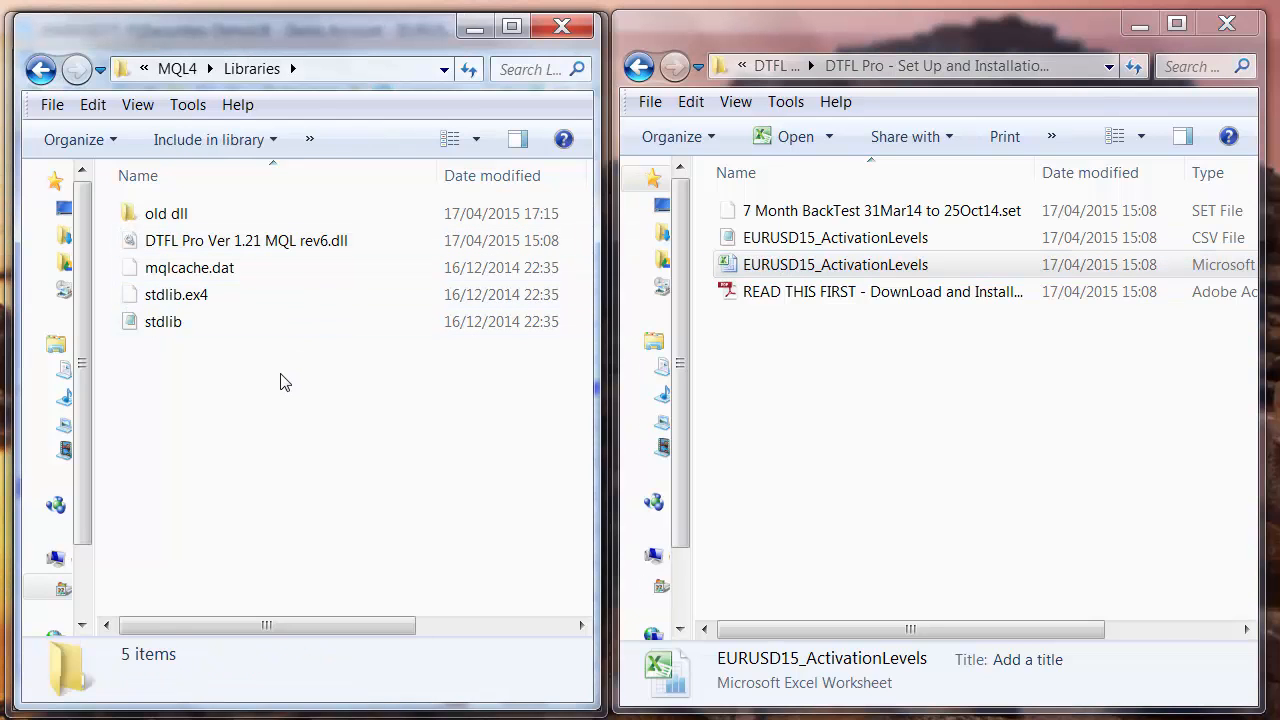
pyautogui.click(40, 70)
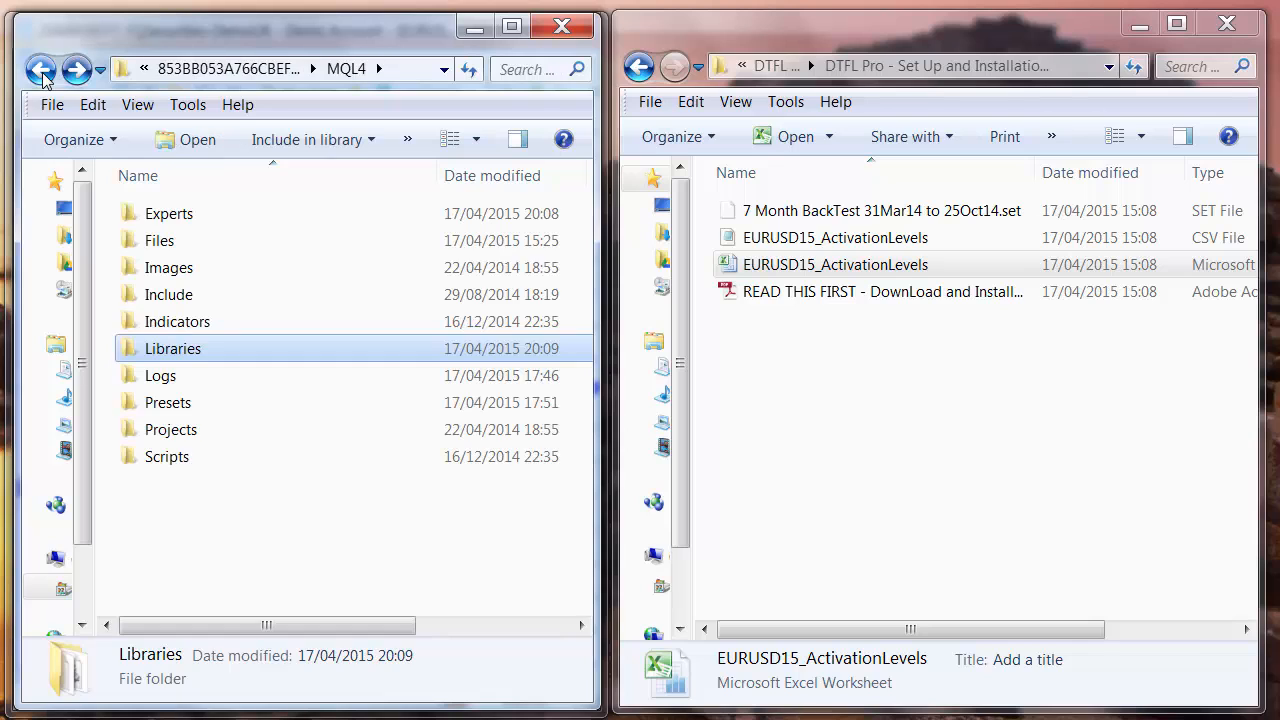
pyautogui.click(40, 70)
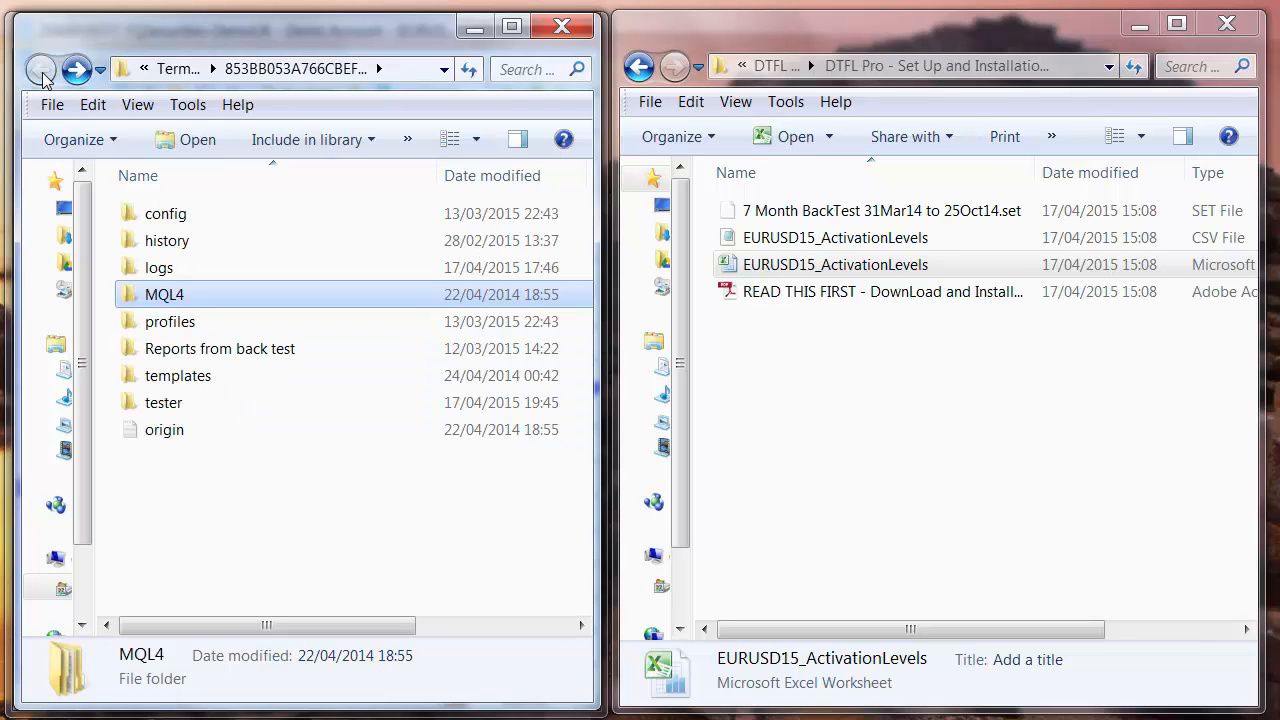
pyautogui.click(170, 403)
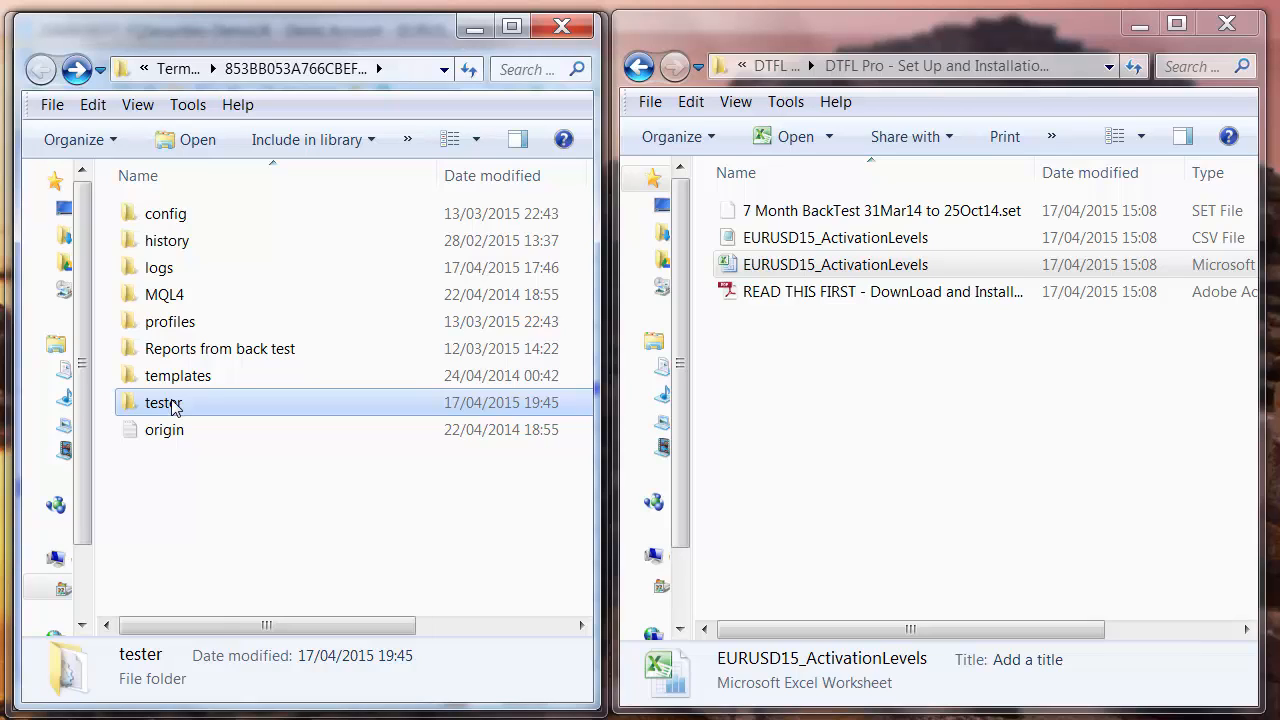
pyautogui.doubleClick(172, 405)
pyautogui.click(160, 249)
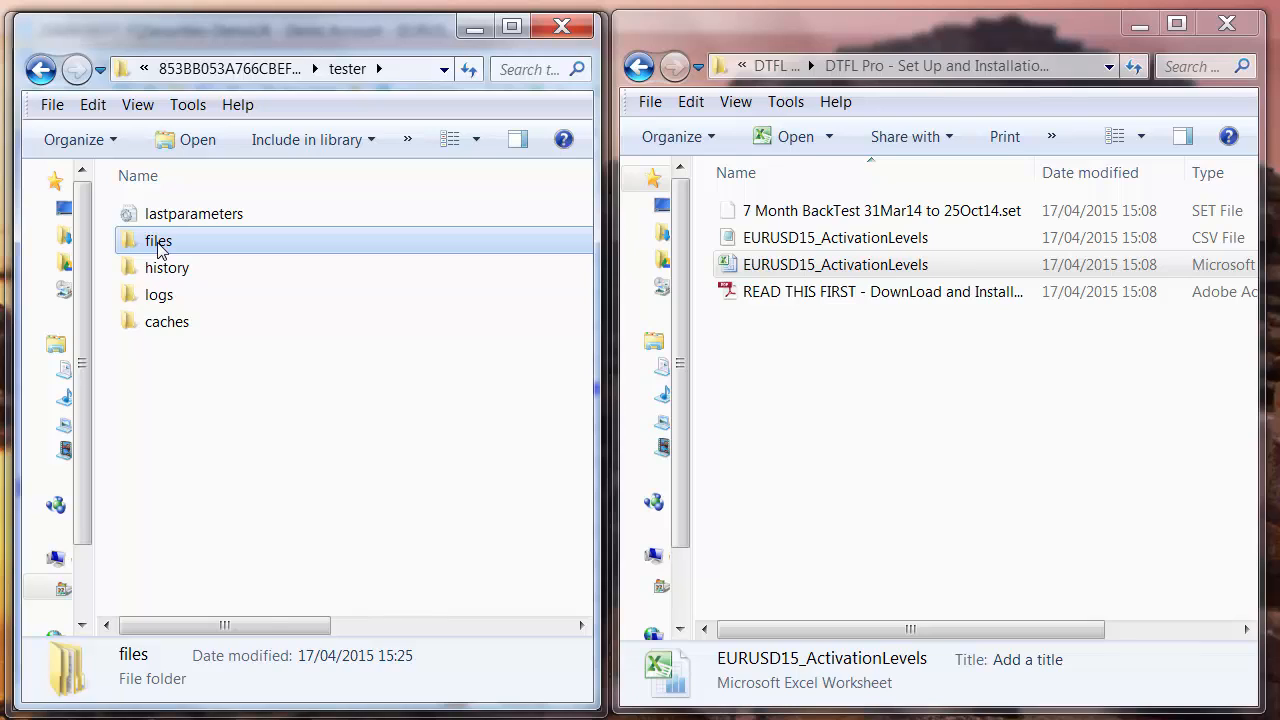
pyautogui.doubleClick(158, 245)
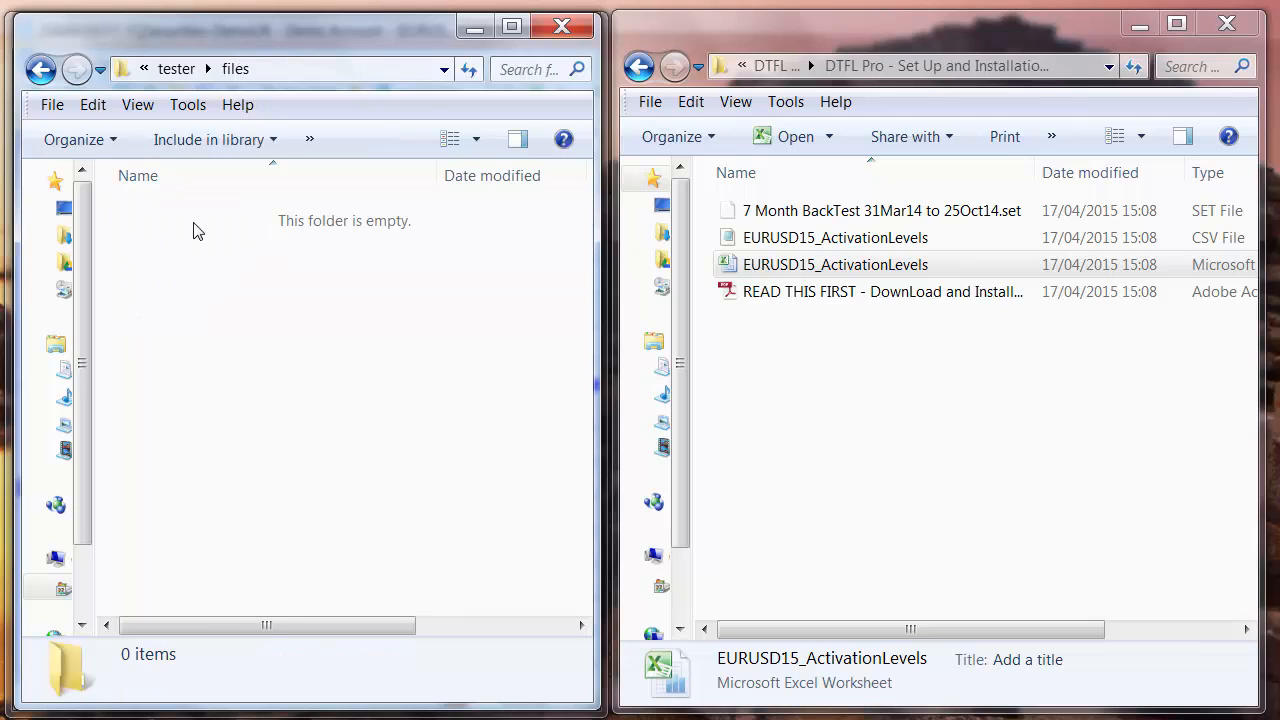
# - Create a new folder named DTFL Pro inside the tester files folder
pyautogui.click(311, 140)
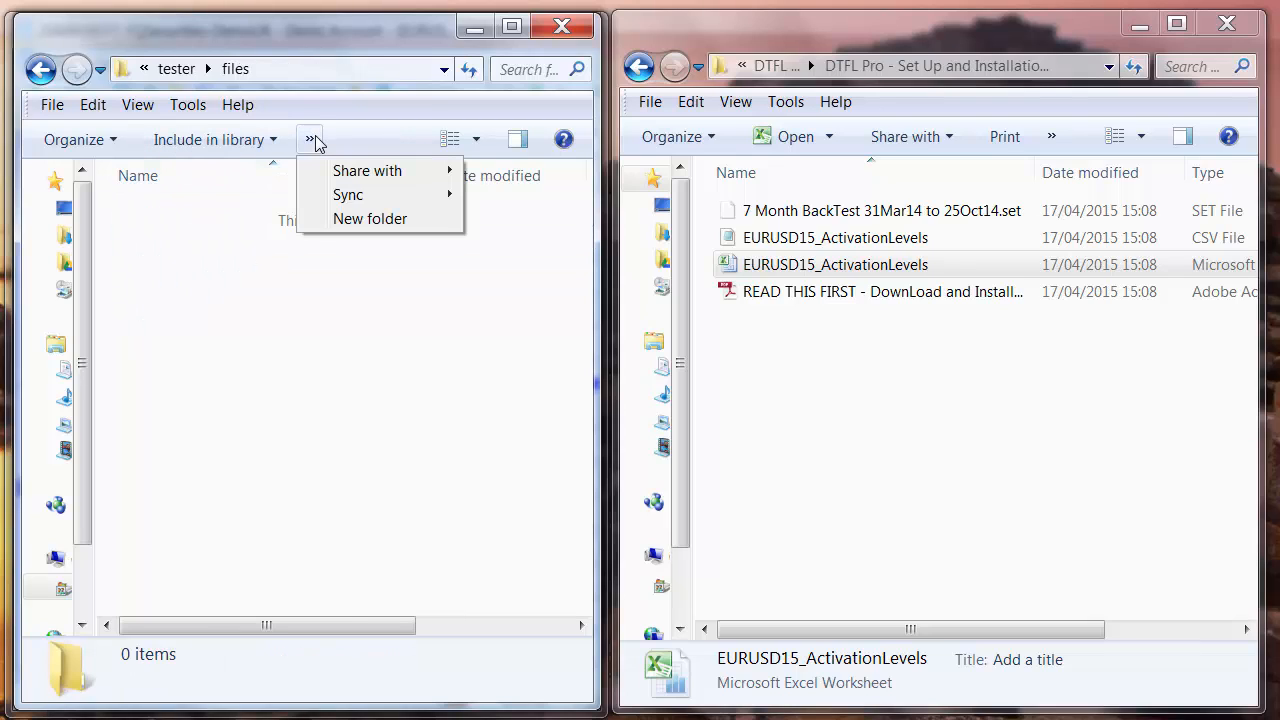
pyautogui.click(358, 219)
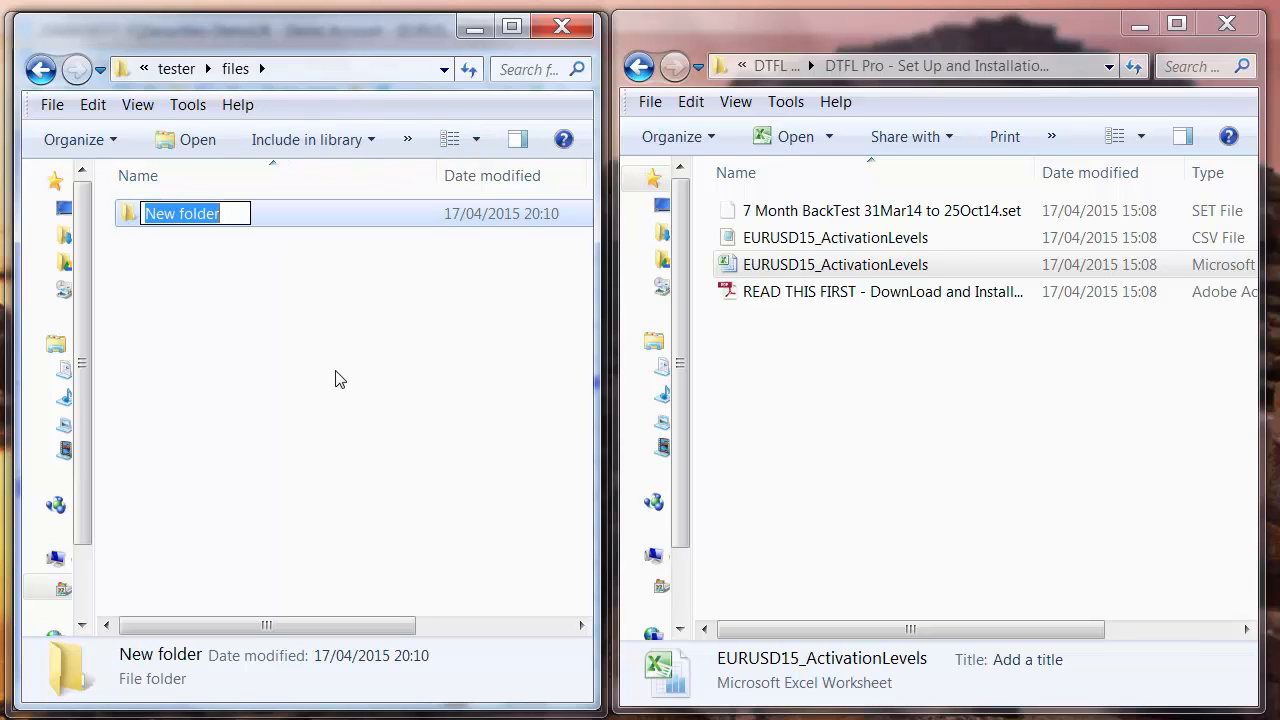
pyautogui.write('DTF')
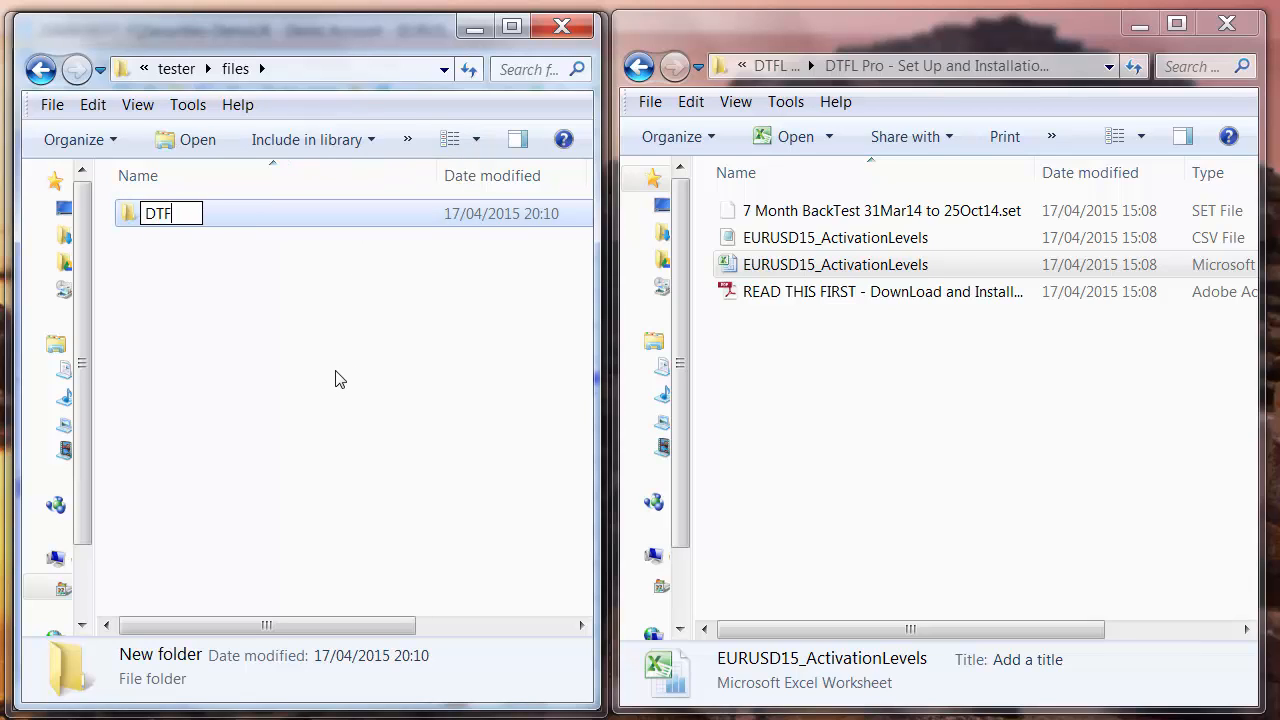
pyautogui.write('L Pro')
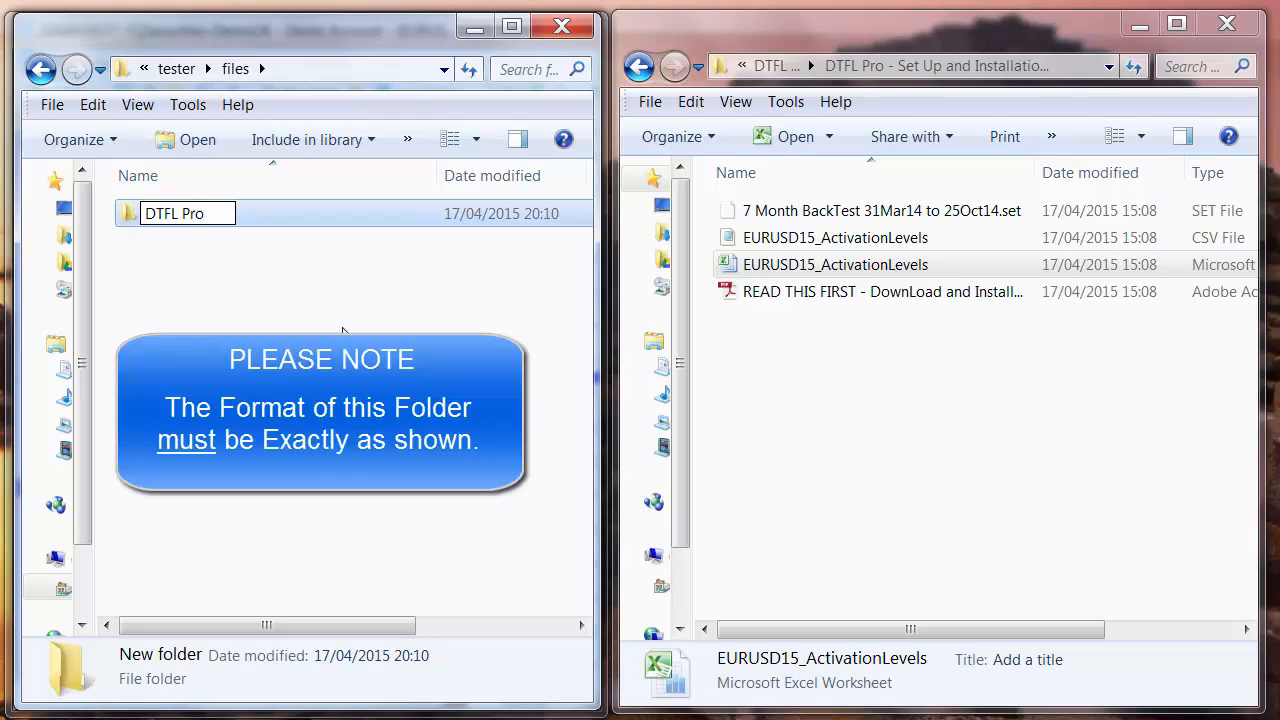
pyautogui.click(343, 330)
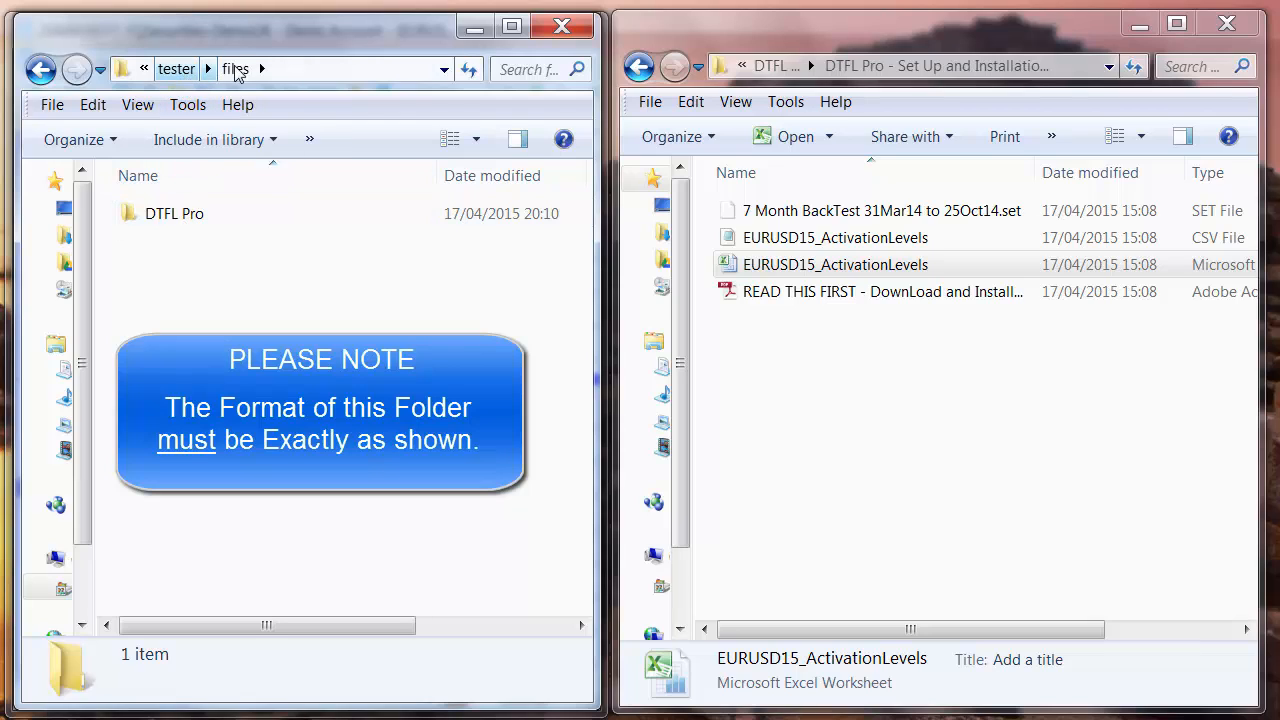
# - Open the DTFL Pro folder and move the EURUSD15_ActivationLevels CSV file into it from the set up files
pyautogui.doubleClick(186, 216)
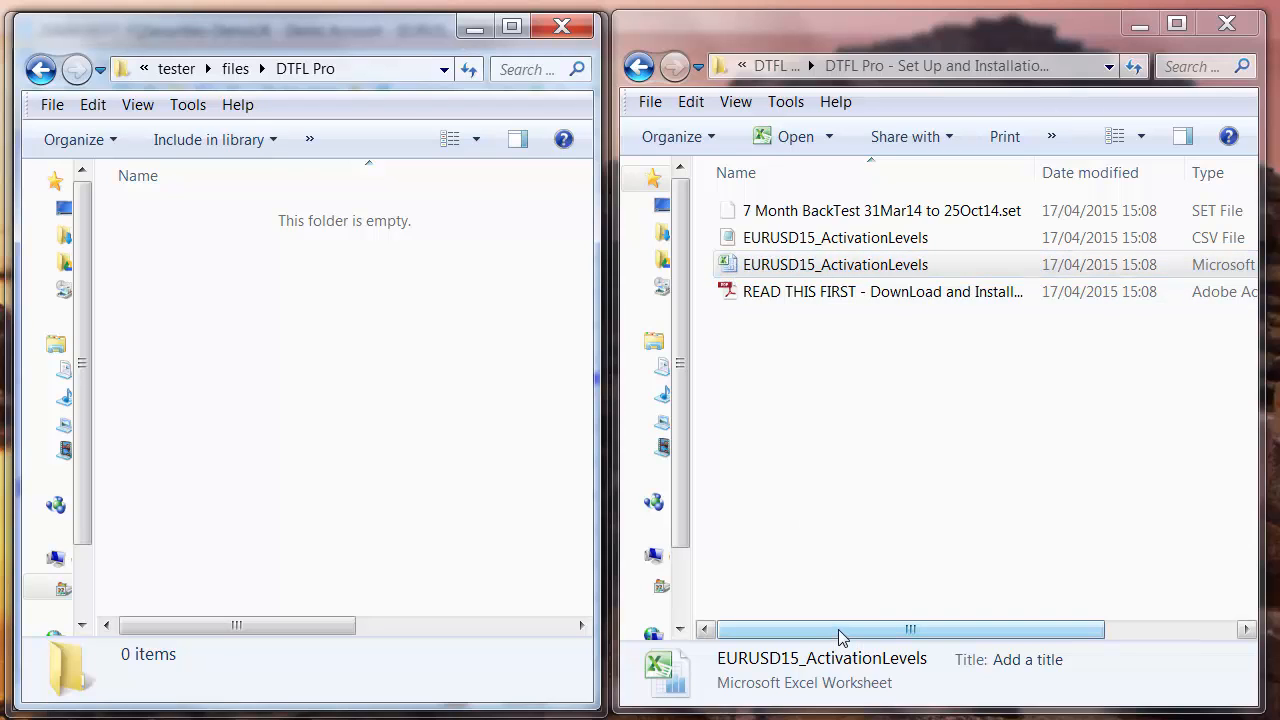
pyautogui.moveTo(838, 630); pyautogui.dragTo(783, 637)
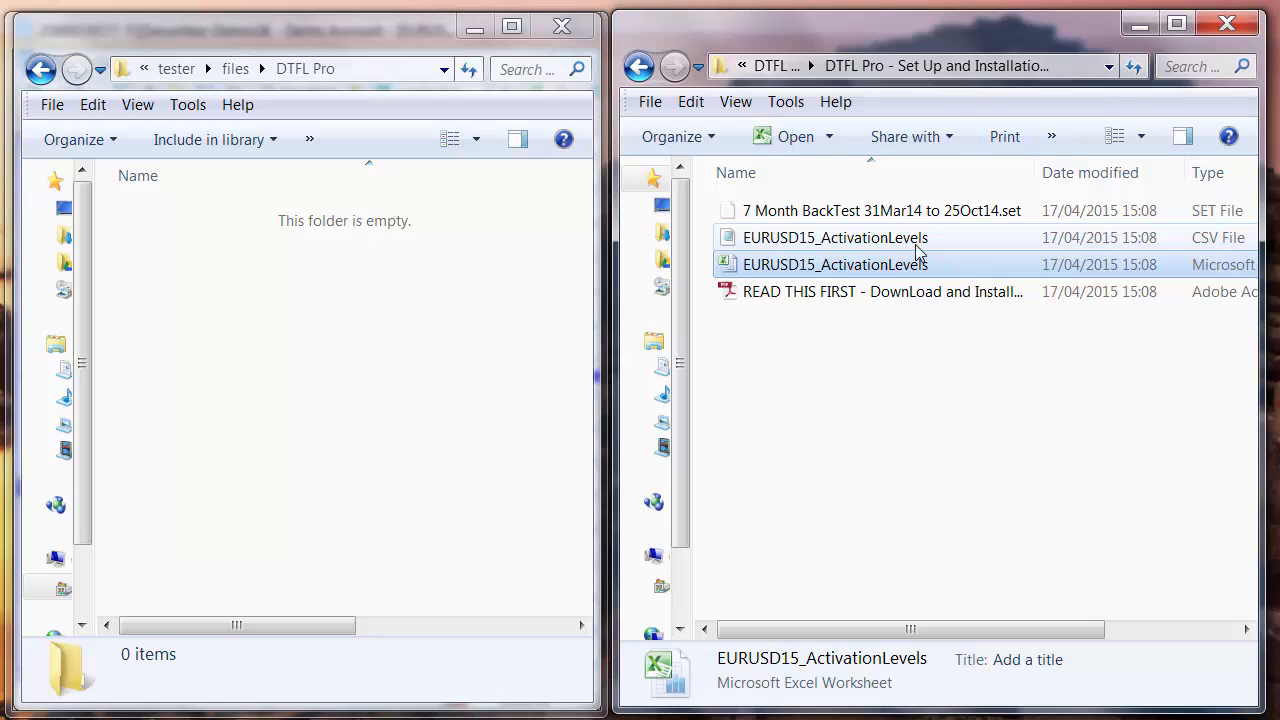
pyautogui.moveTo(812, 240); pyautogui.dragTo(277, 314)
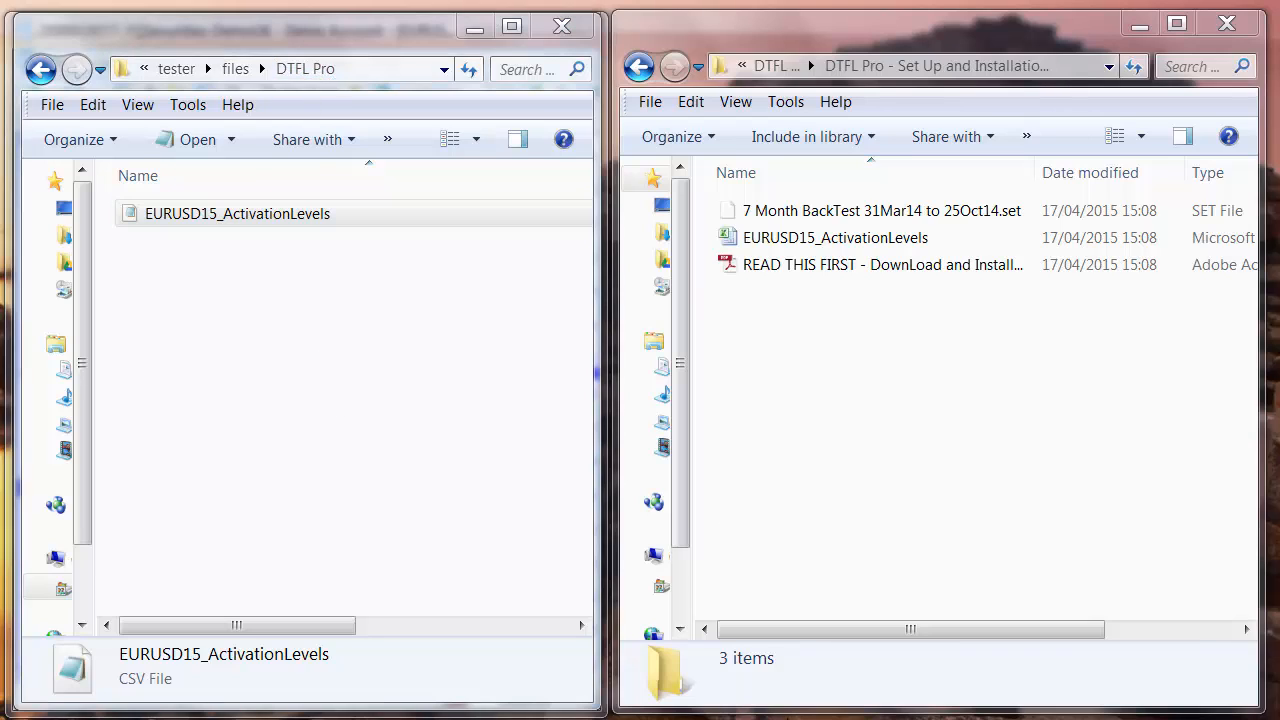
# - Open the MQL4 > Presets folder and move 7 Month BackTest 31Mar14 to 25Oct14.set into it from the set up files
pyautogui.click(41, 69)
pyautogui.click(41, 69)
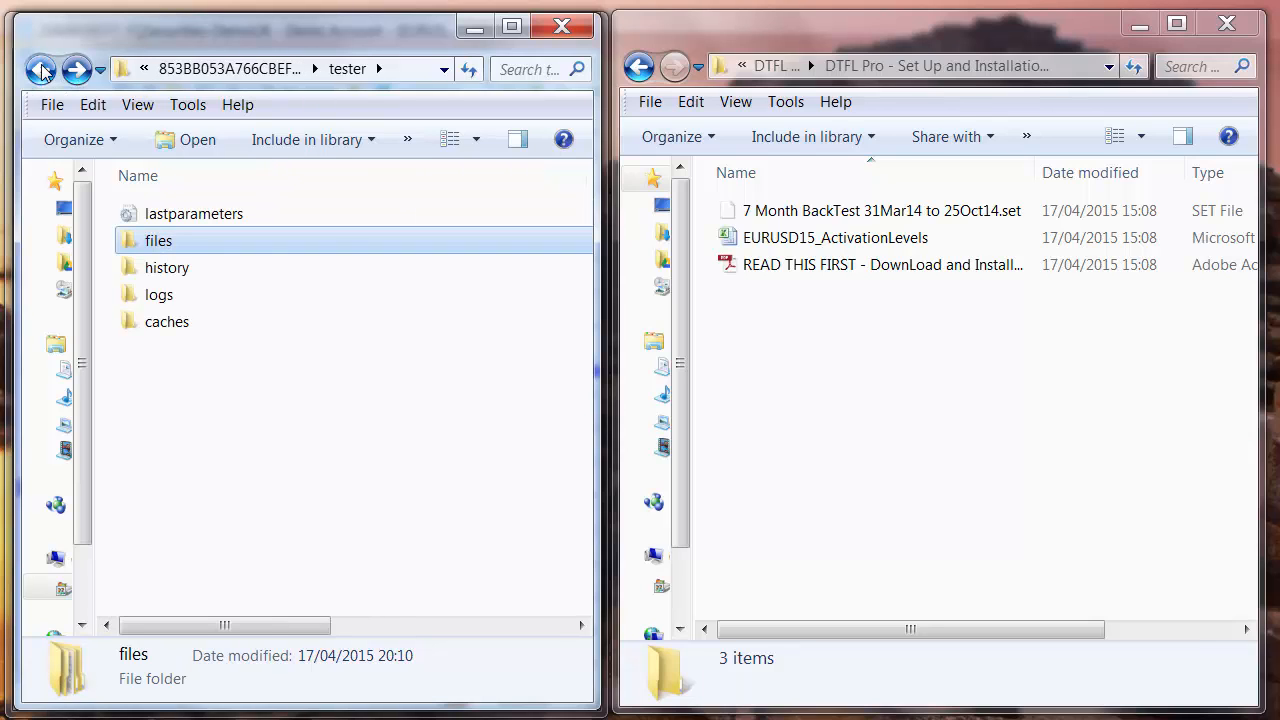
pyautogui.click(41, 69)
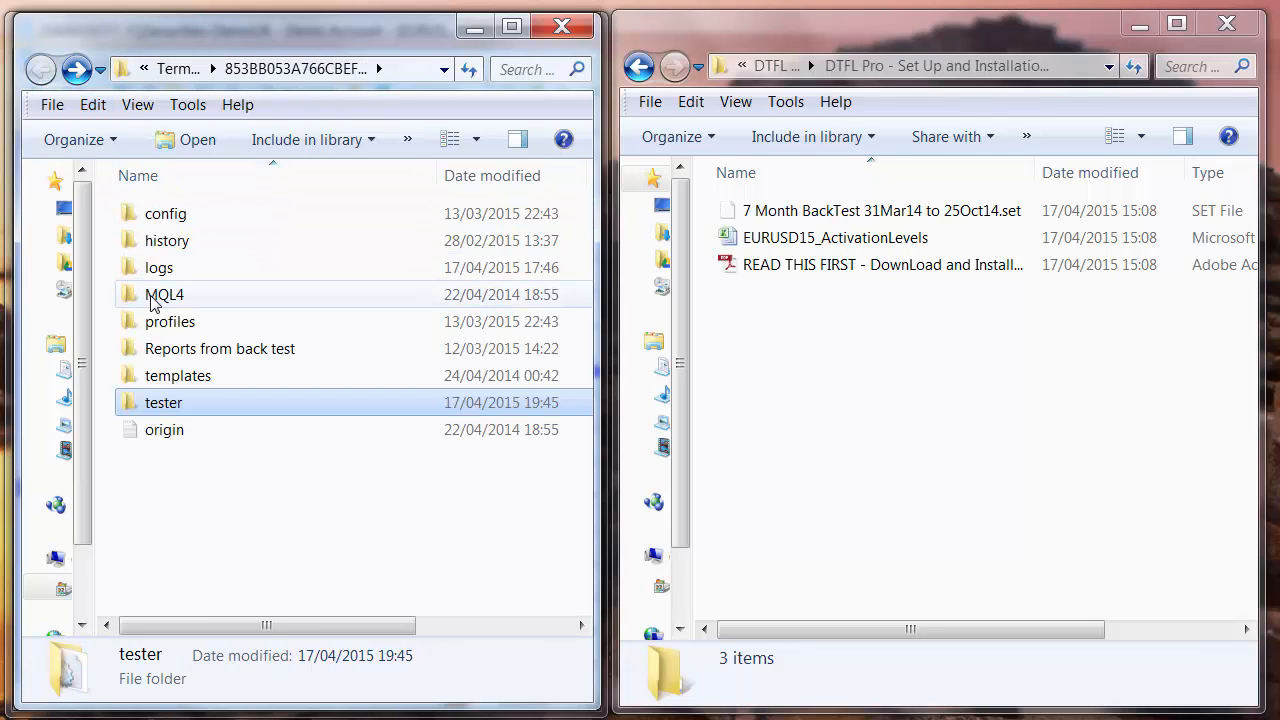
pyautogui.click(153, 303)
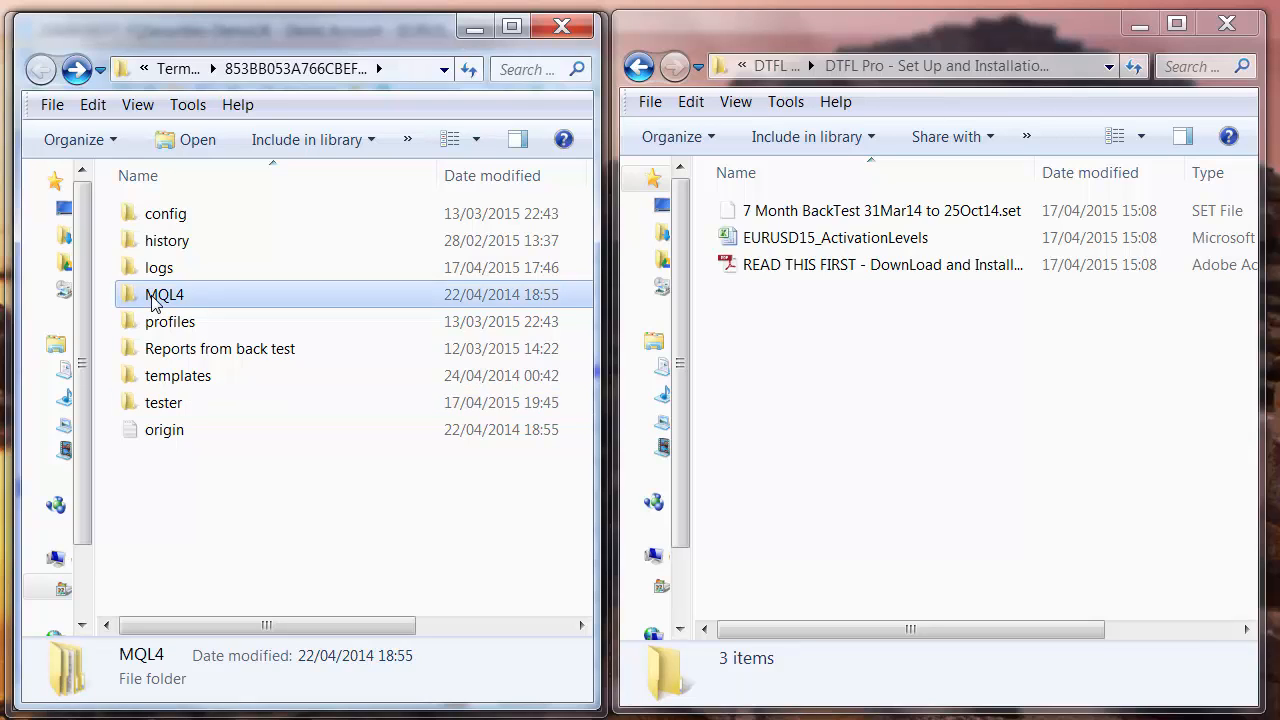
pyautogui.doubleClick(155, 302)
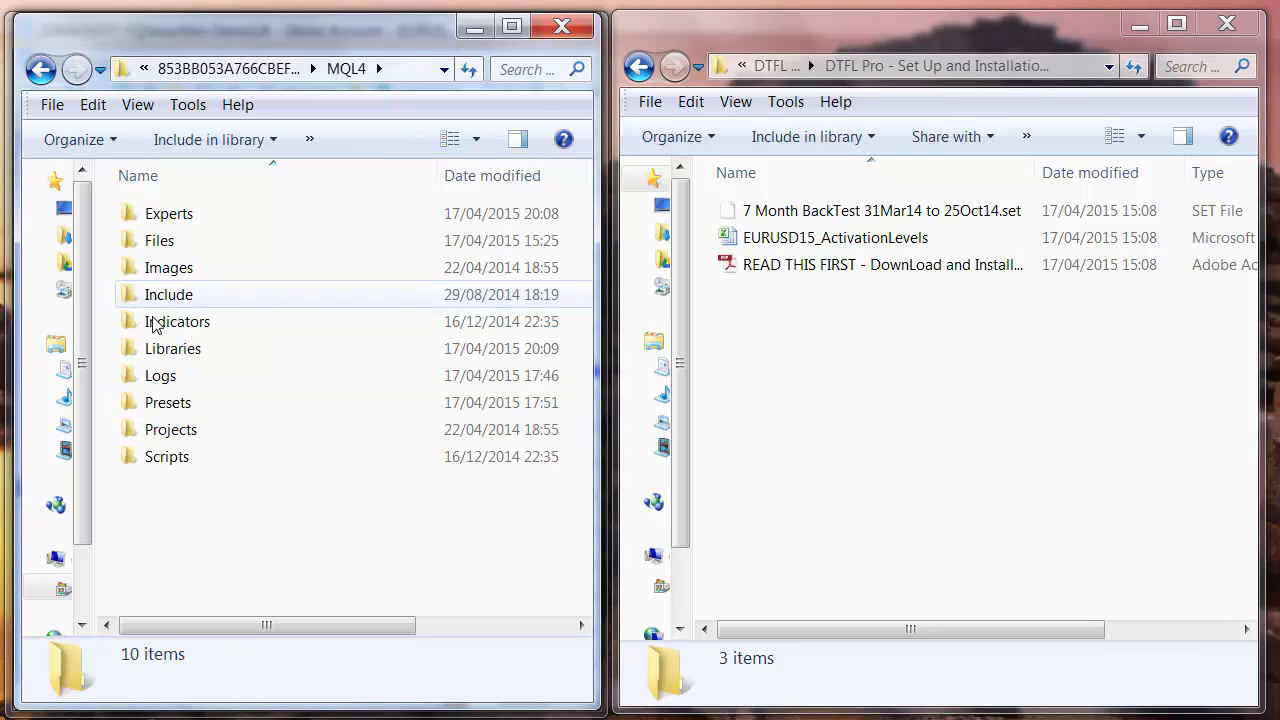
pyautogui.click(172, 412)
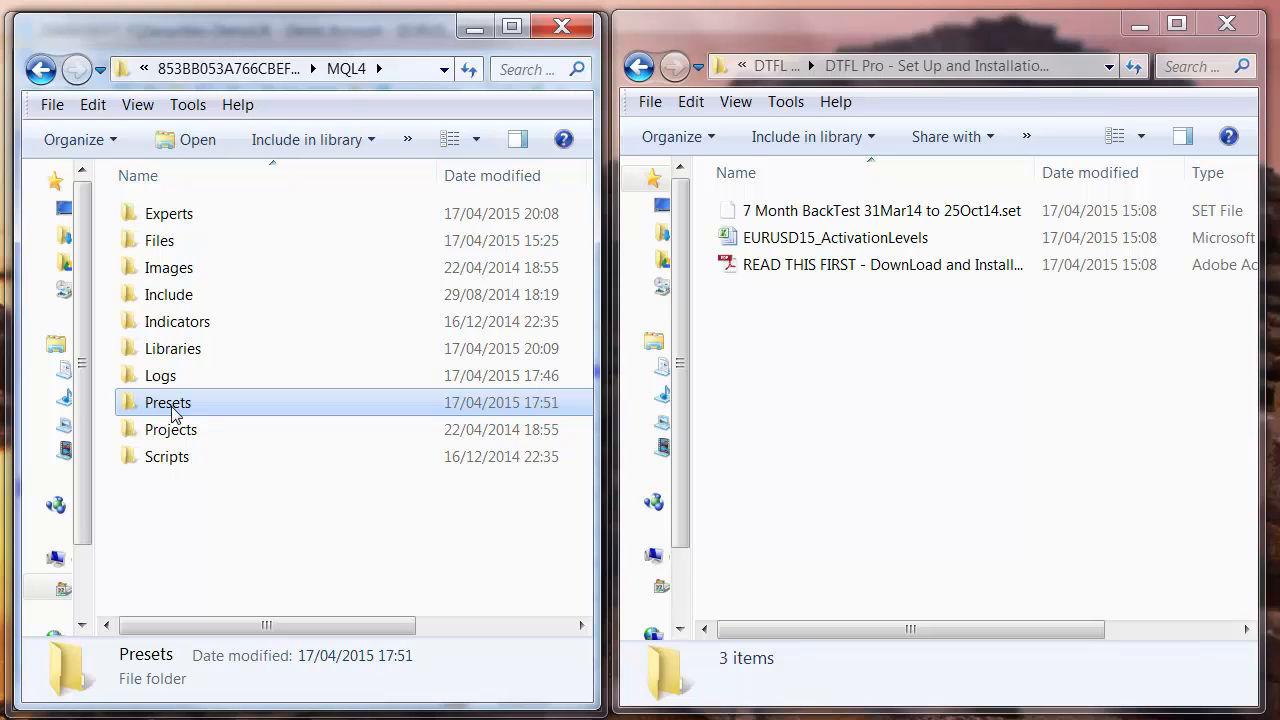
pyautogui.doubleClick(172, 412)
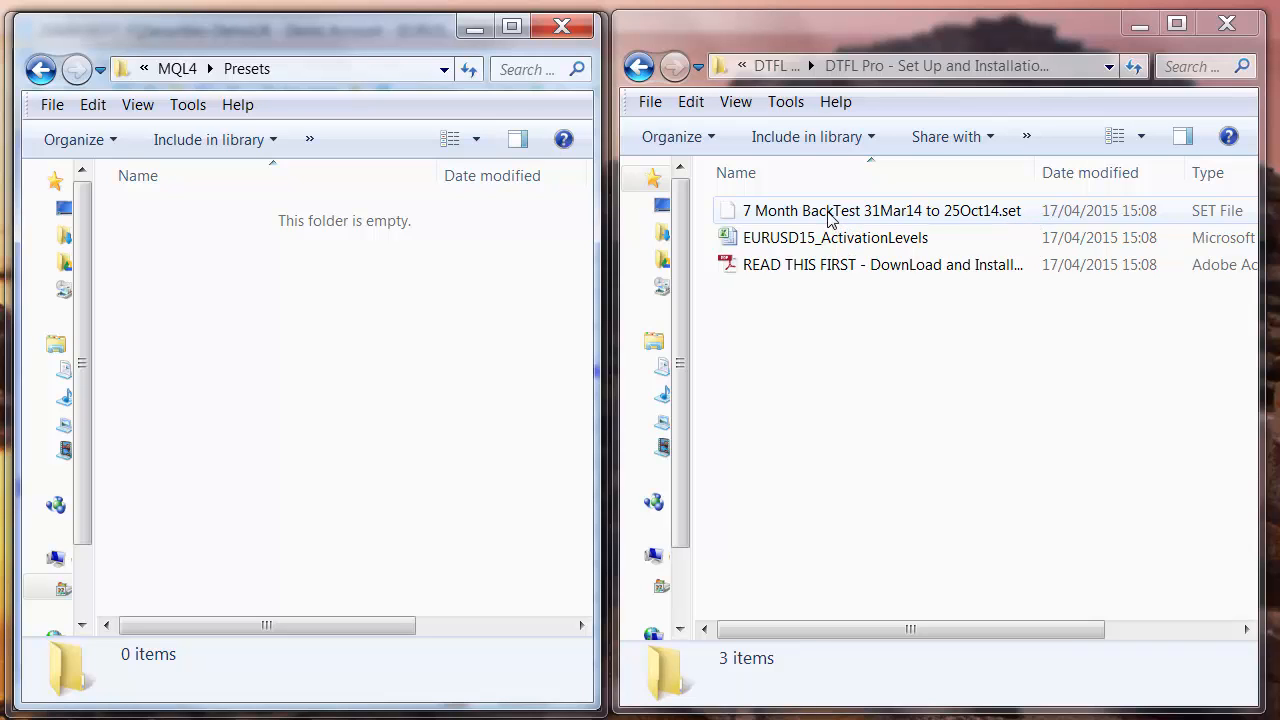
pyautogui.click(864, 212)
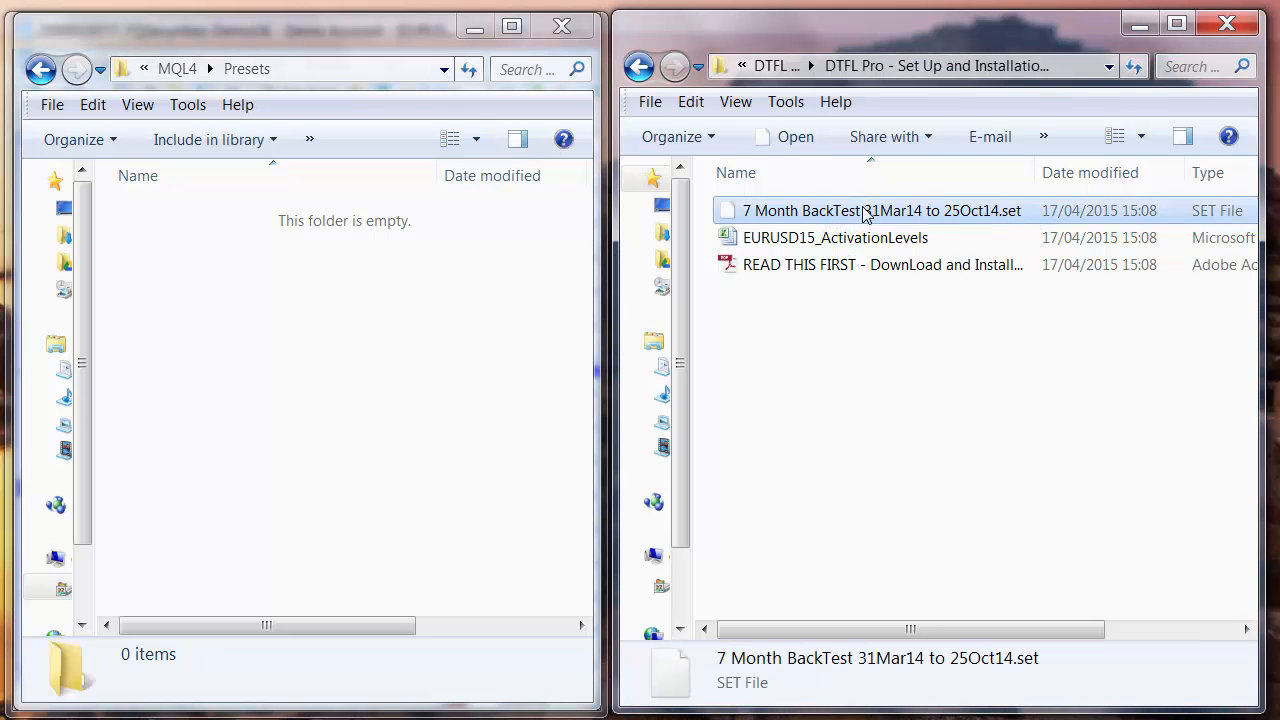
pyautogui.moveTo(864, 212); pyautogui.dragTo(321, 299)
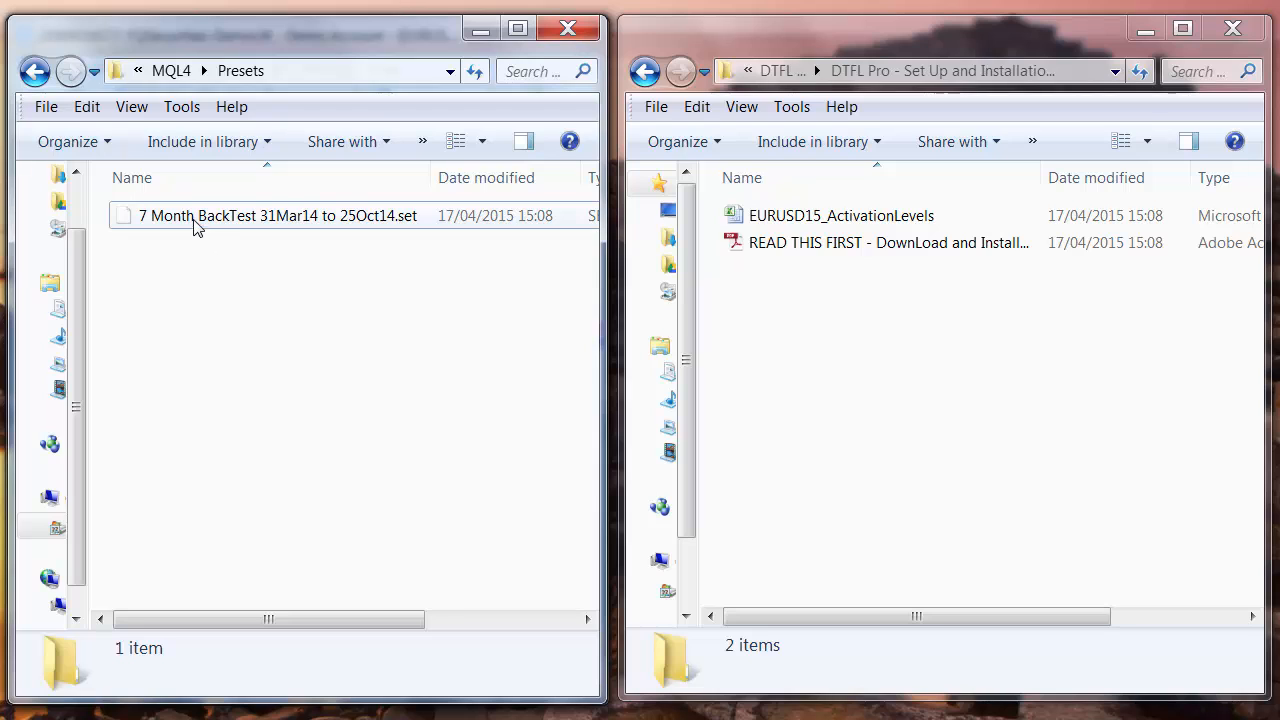
# - Go back to the data folder root and open its MQL4 > Files subfolder
pyautogui.click(34, 73)
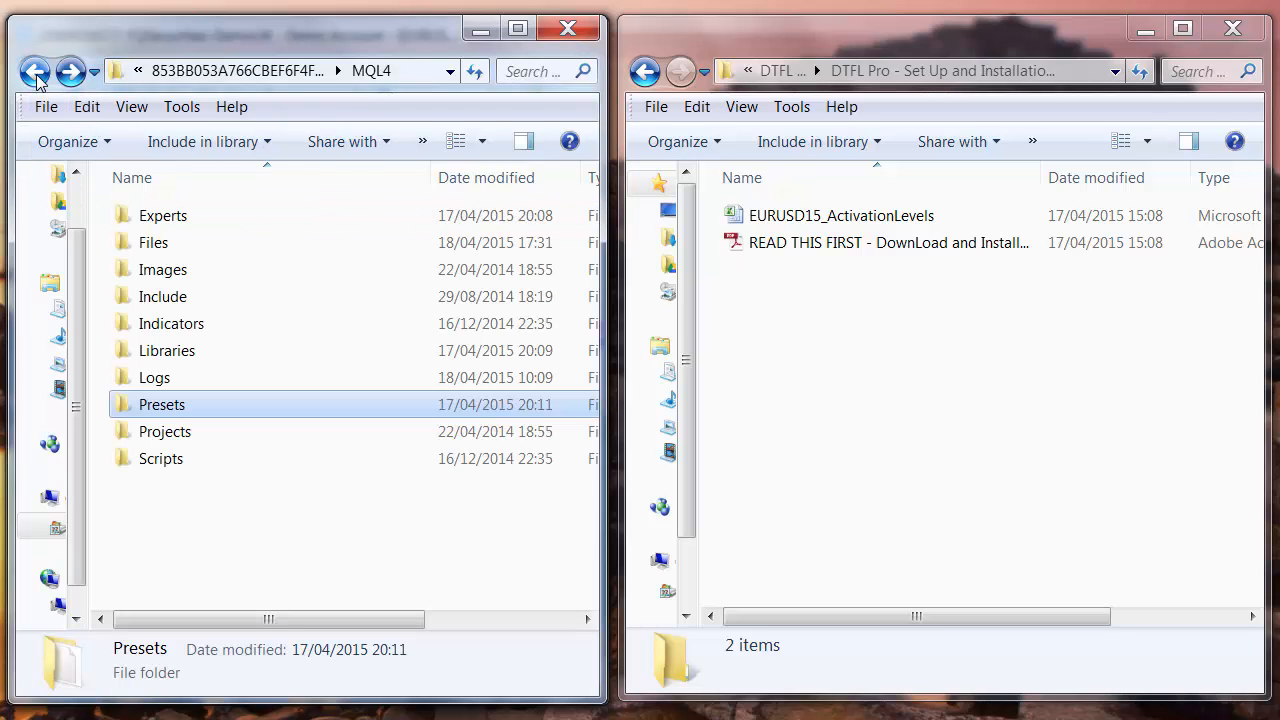
pyautogui.click(34, 73)
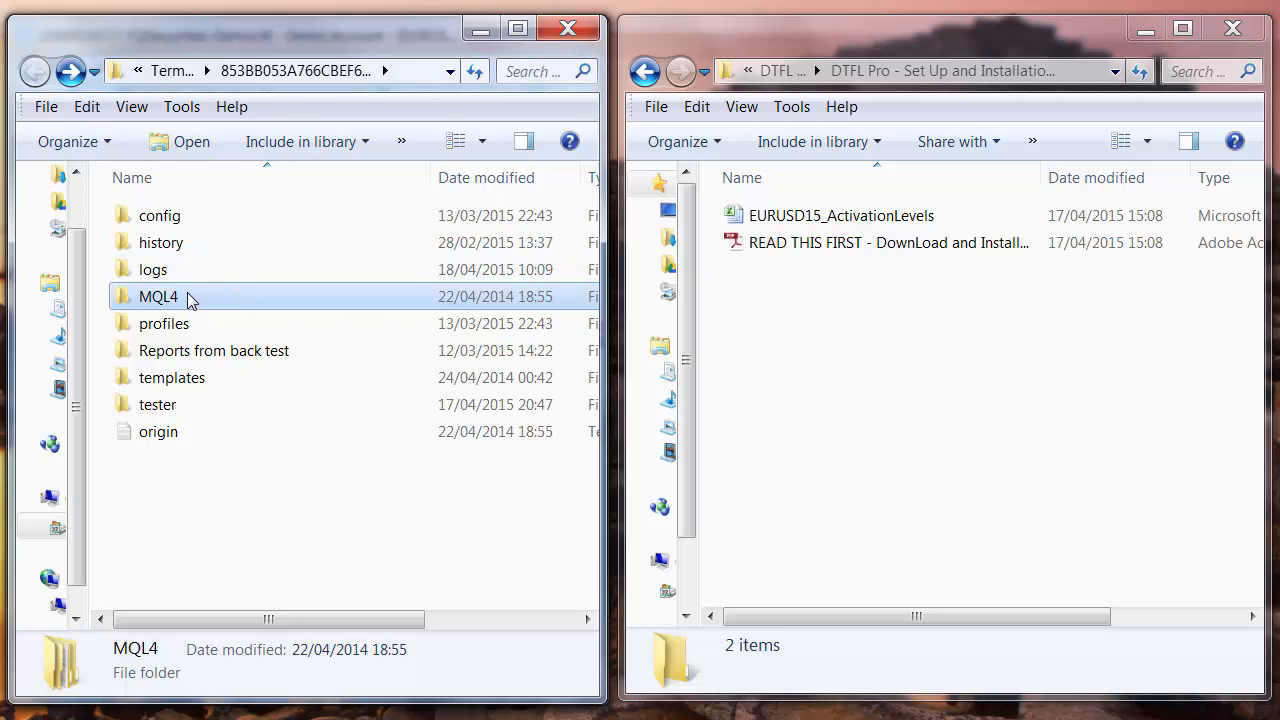
pyautogui.moveTo(187, 292)
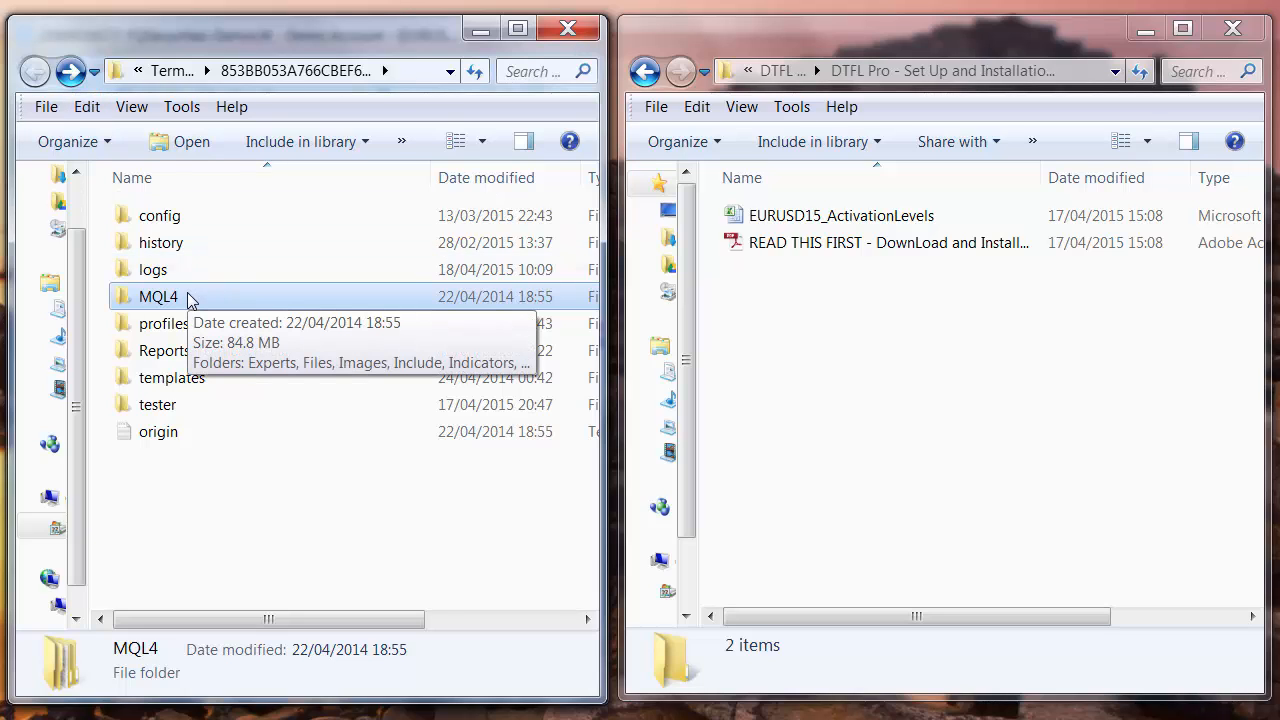
pyautogui.doubleClick(187, 292)
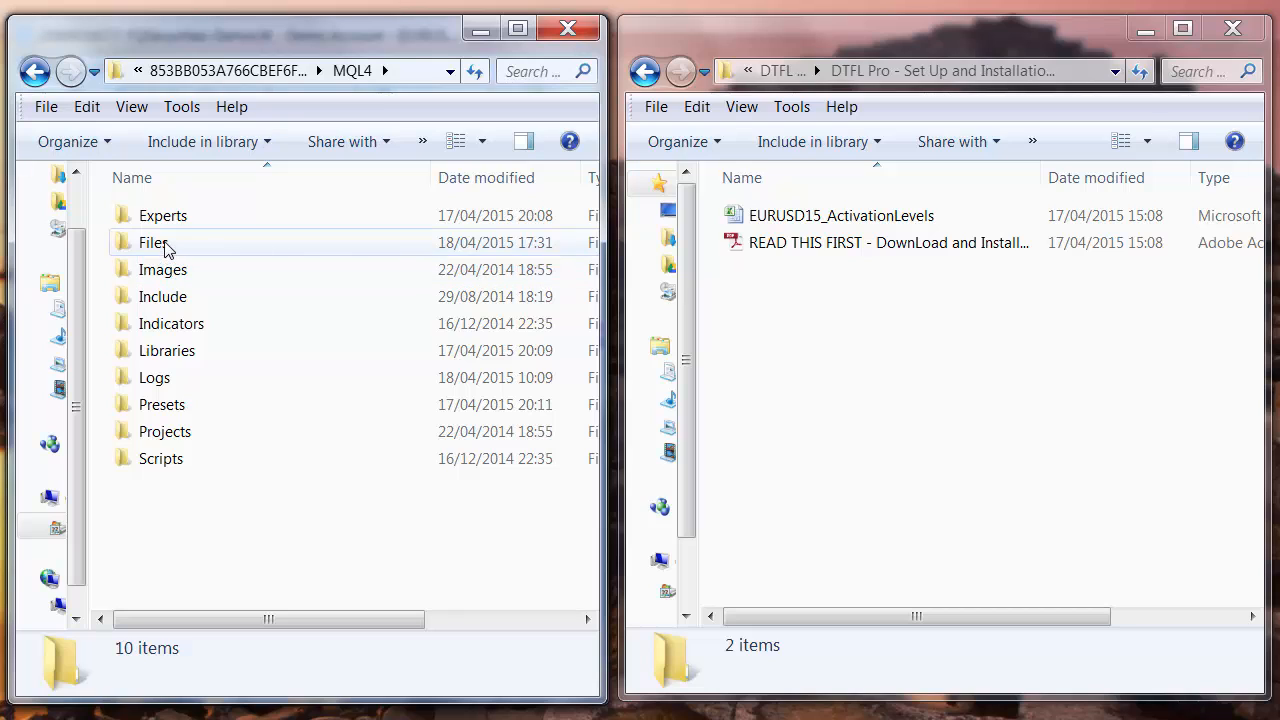
pyautogui.doubleClick(166, 248)
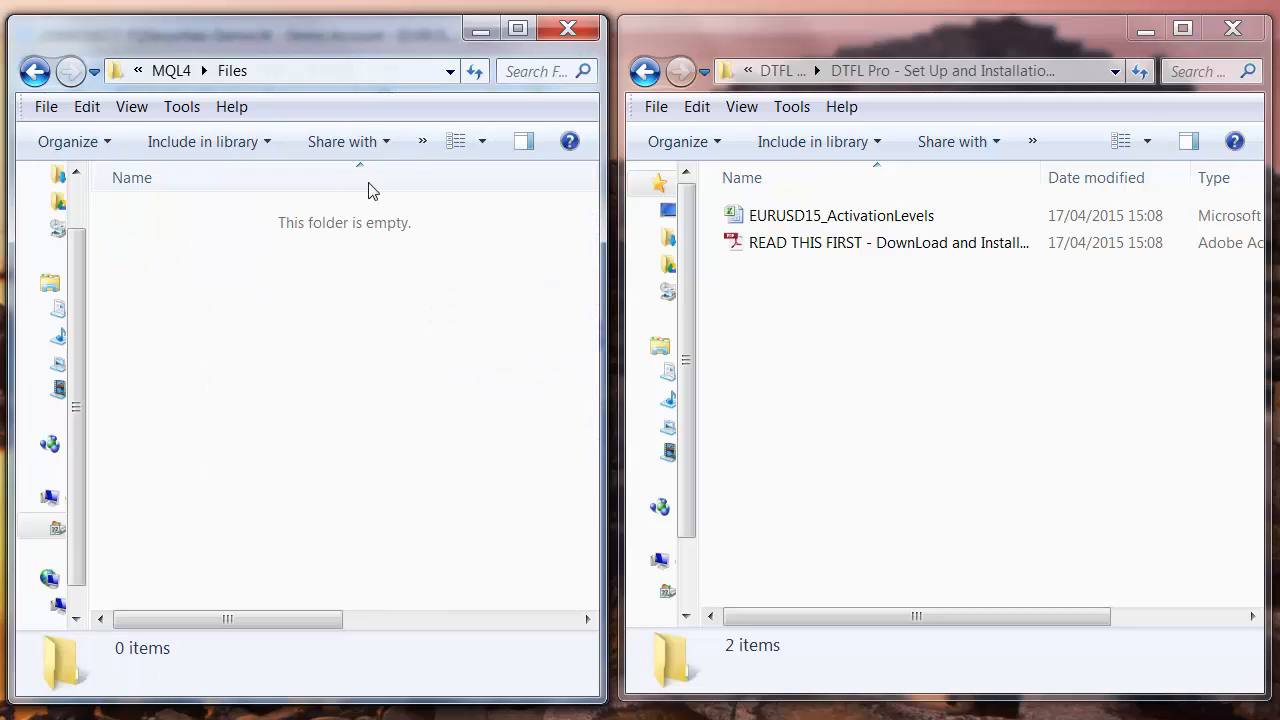
# - Create a new folder named DTFL Pro inside the MQL4 Files folder
pyautogui.click(420, 147)
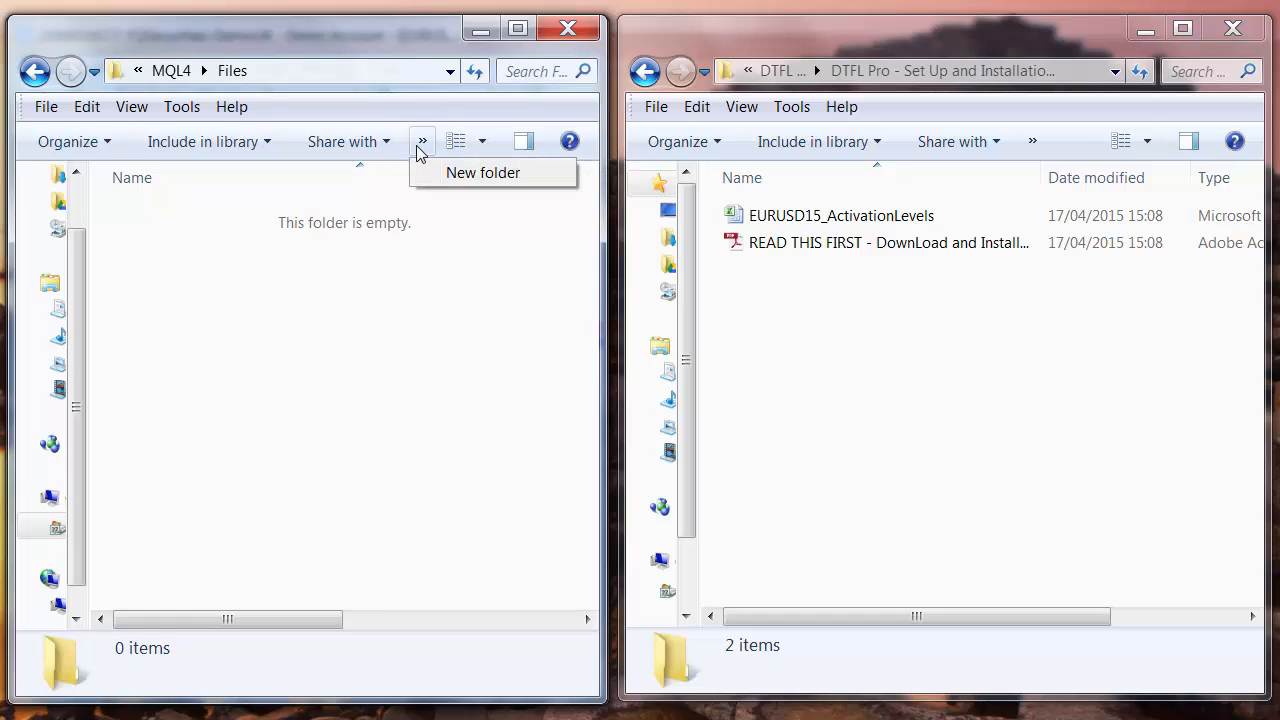
pyautogui.click(445, 174)
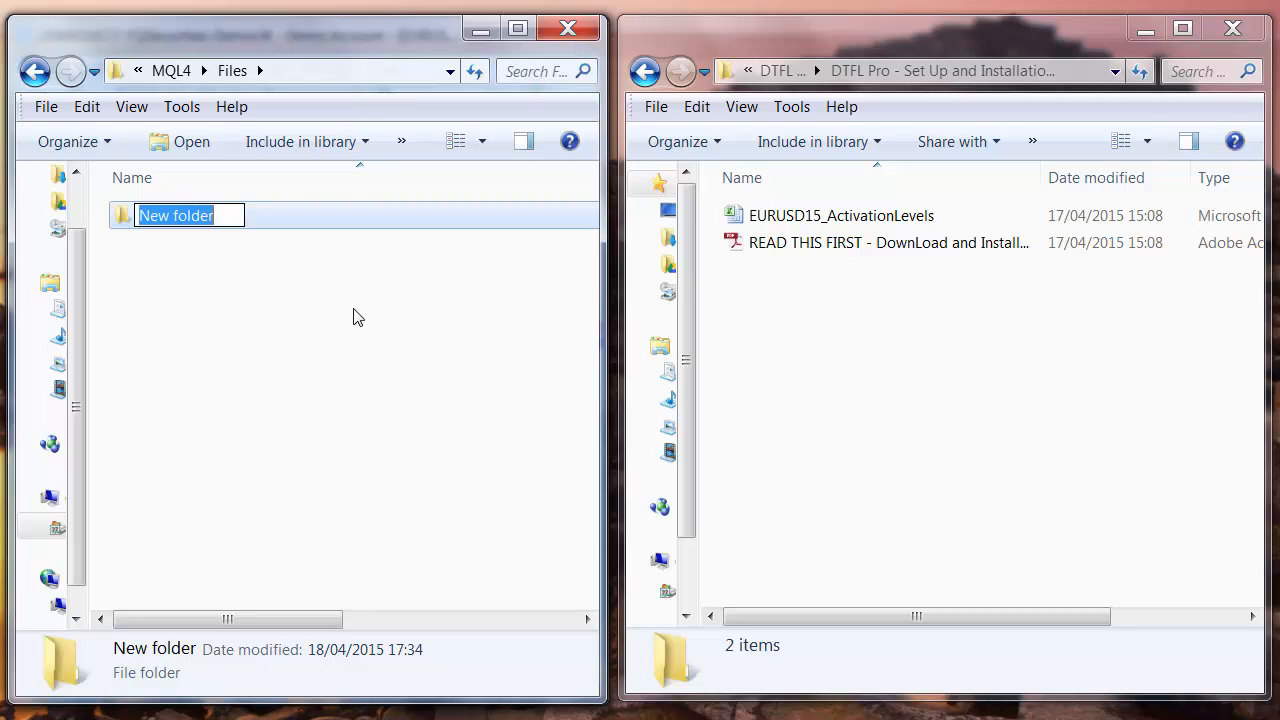
pyautogui.write('DTF')
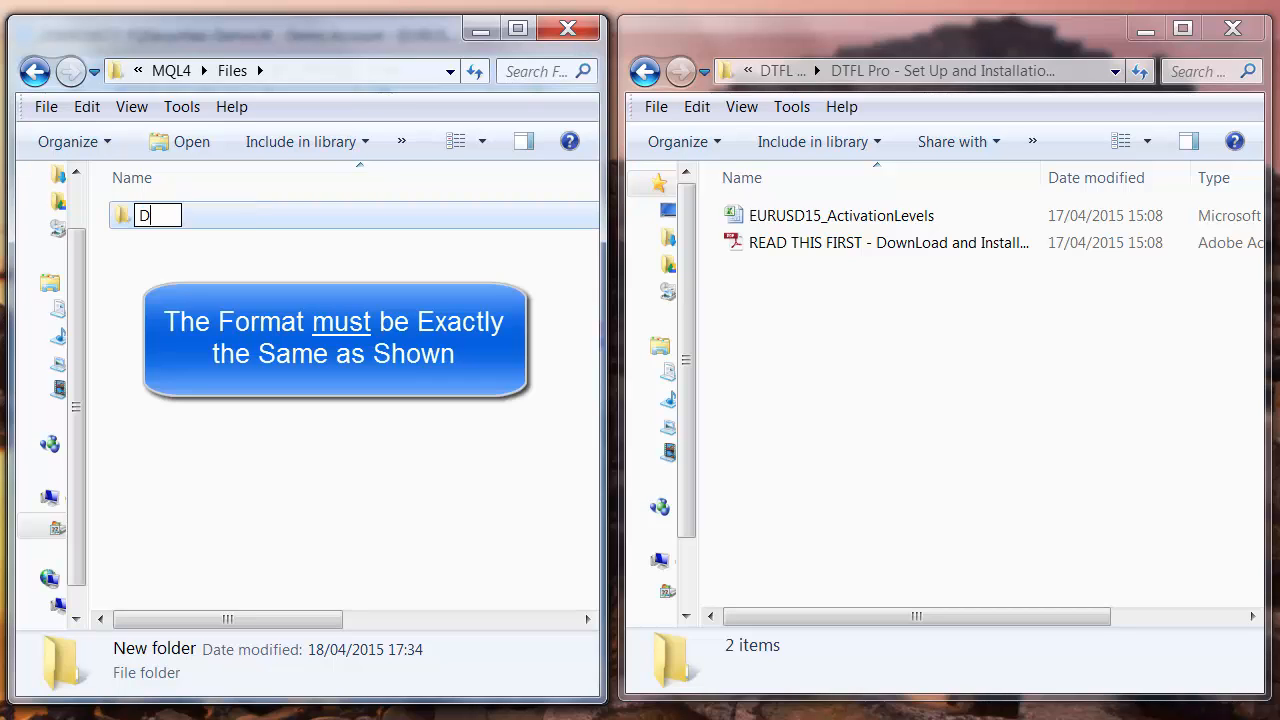
pyautogui.write('L Pro')
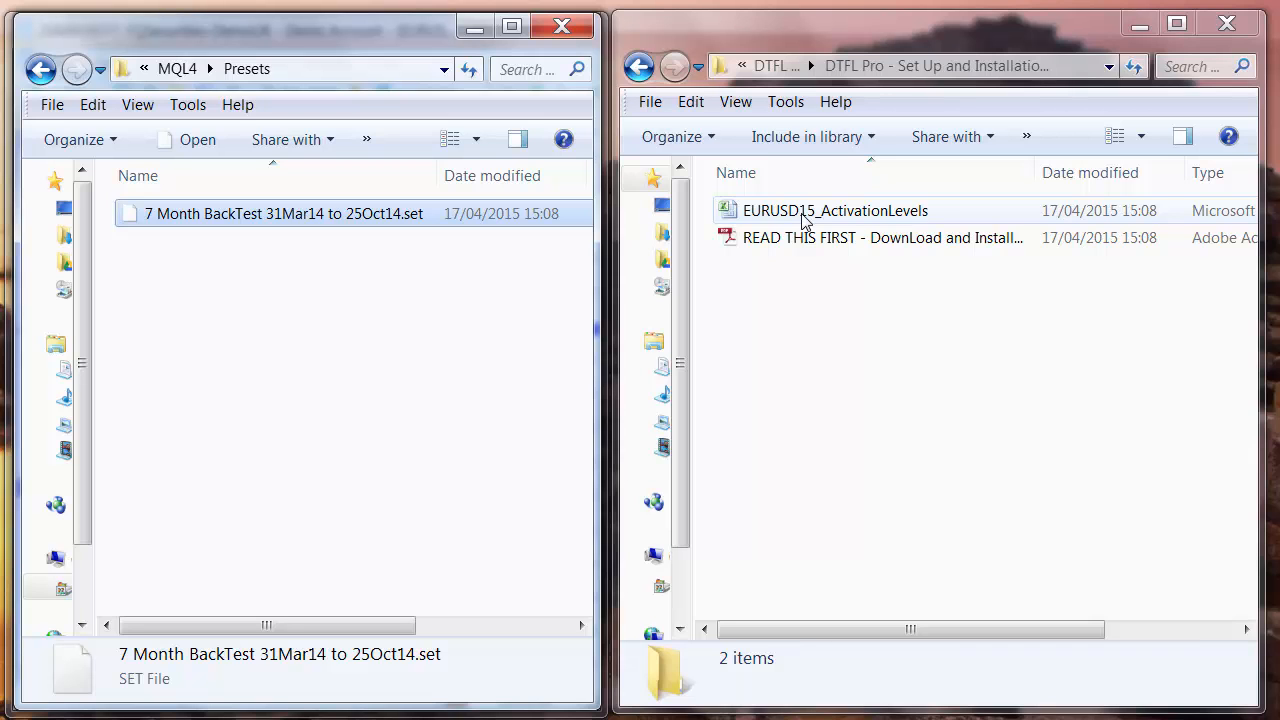
# - Open the EURUSD15_ActivationLevels worksheet in Excel and examine its daily SHORT and LONG levels through to the last date
pyautogui.doubleClick(805, 220)
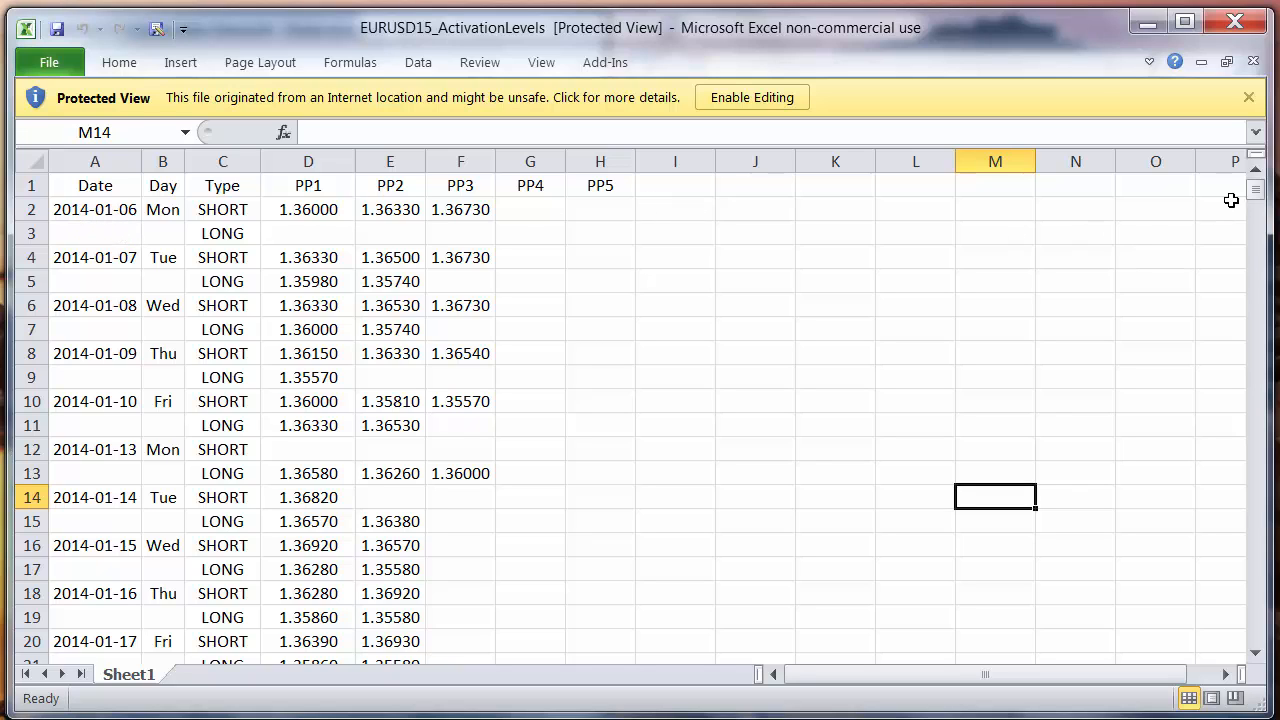
pyautogui.moveTo(1255, 190); pyautogui.dragTo(1265, 668)
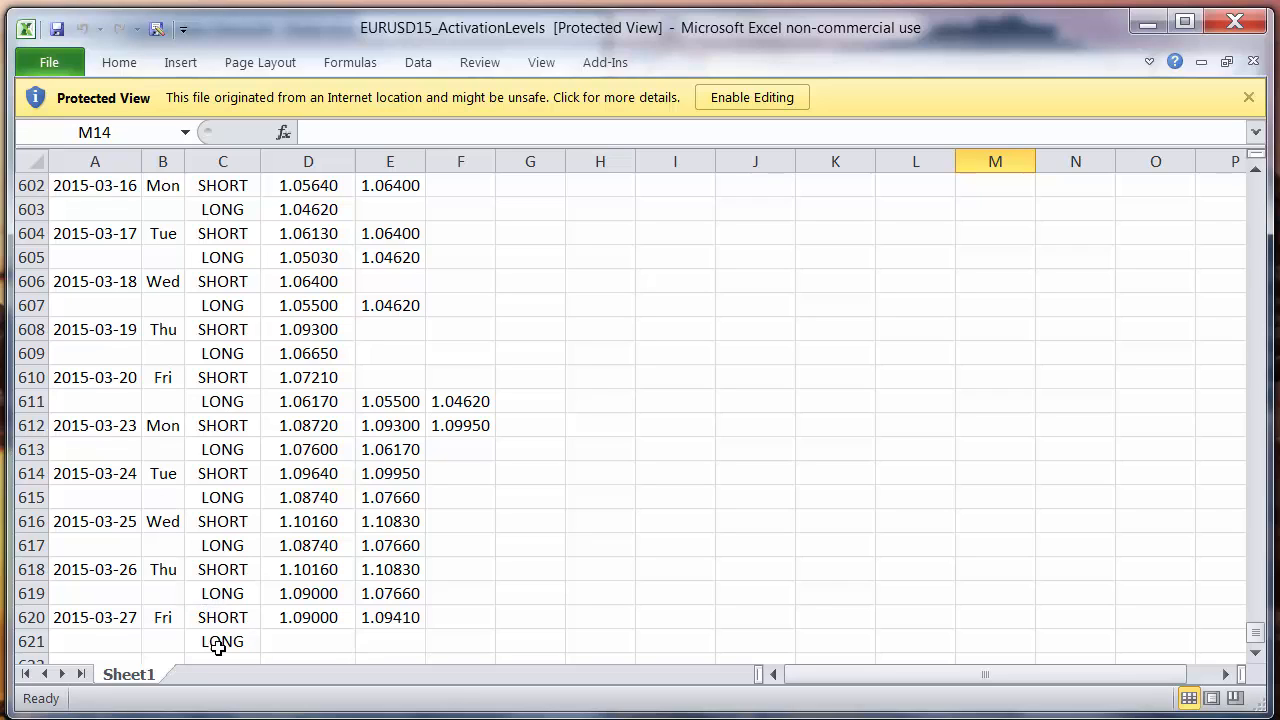
pyautogui.scroll(7, 389, 510)
pyautogui.scroll(20, 389, 510)
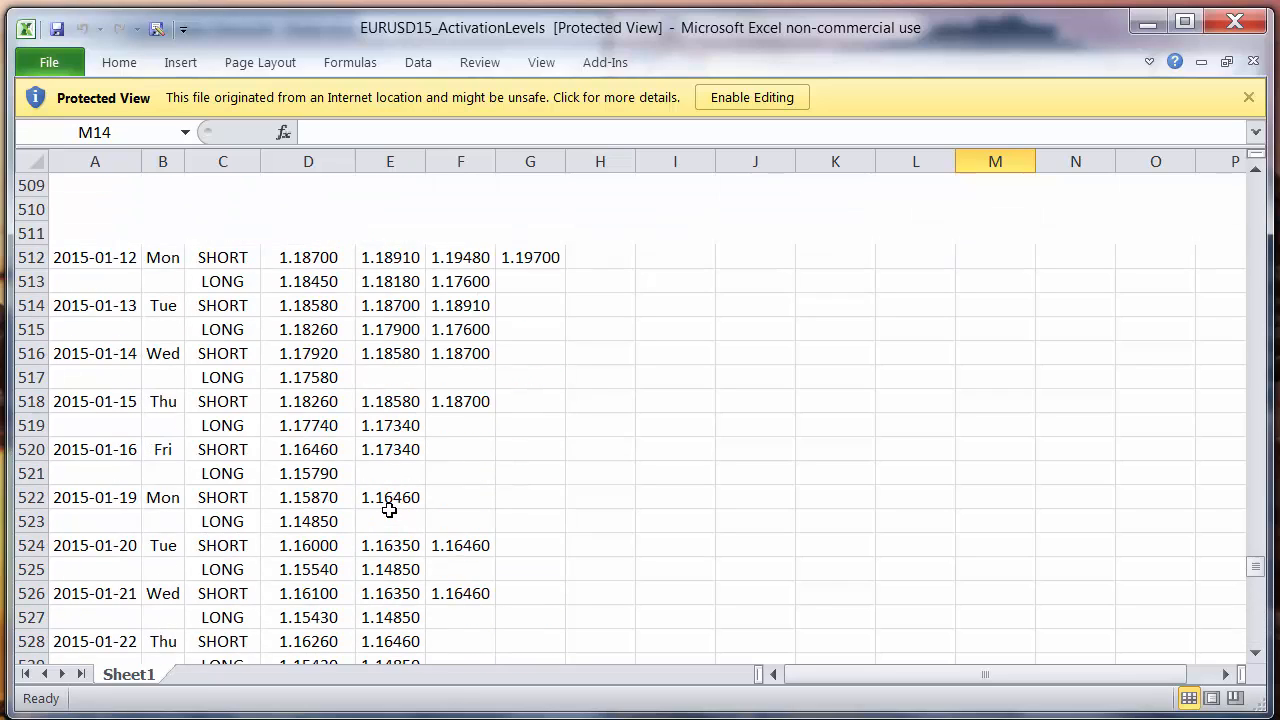
# - Go back through the EURUSD15_ActivationLevels worksheet to its first dates and PP1 to PP5 headings, and close the workbook
pyautogui.scroll(20, 389, 510)
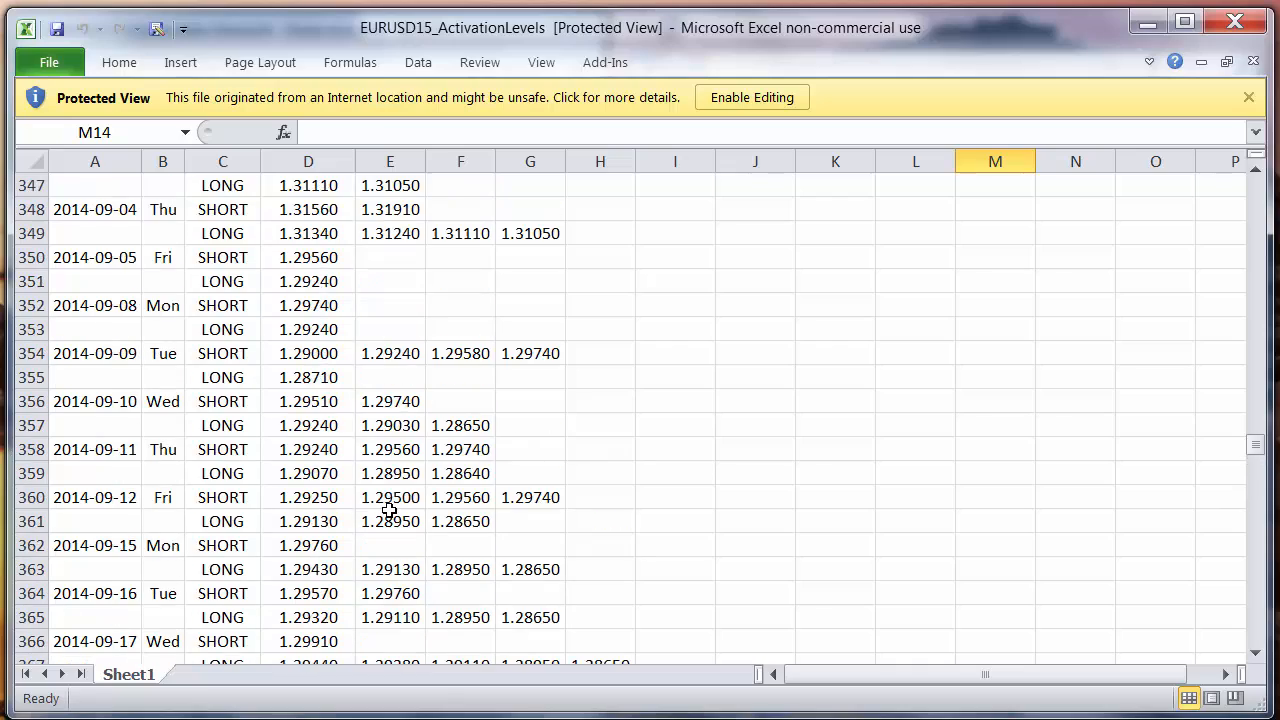
pyautogui.scroll(20, 389, 510)
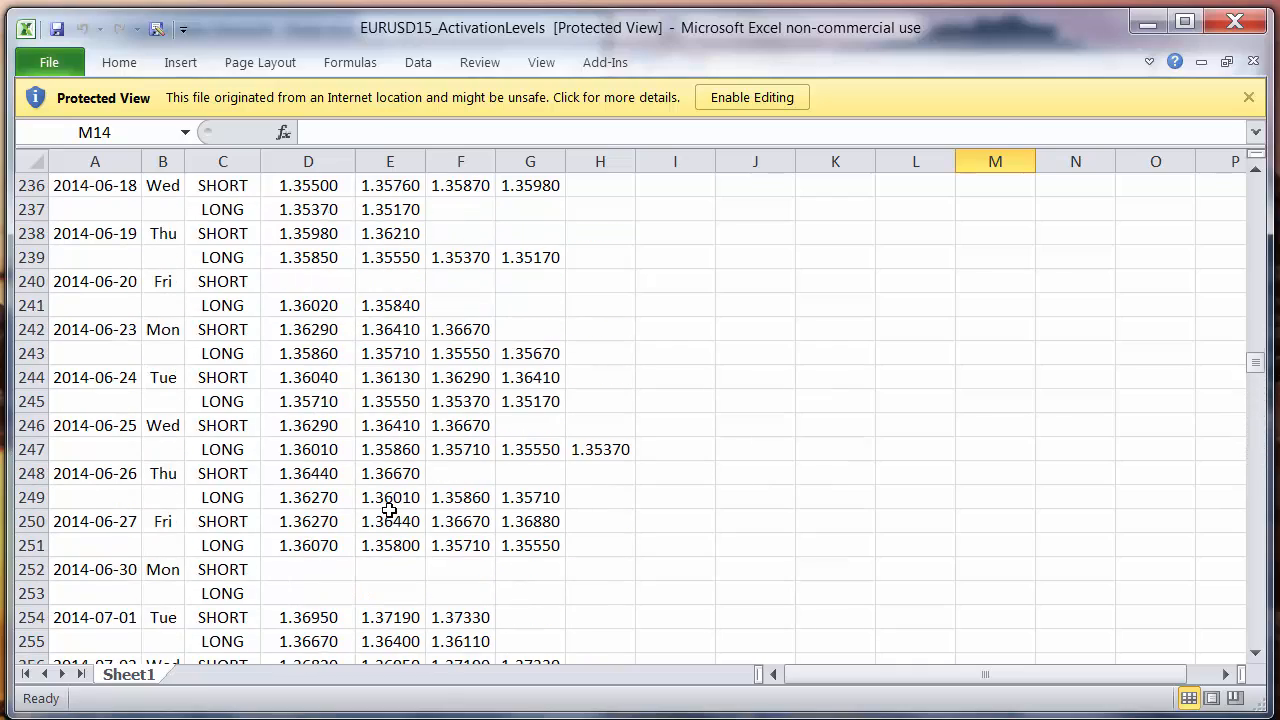
pyautogui.scroll(20, 389, 510)
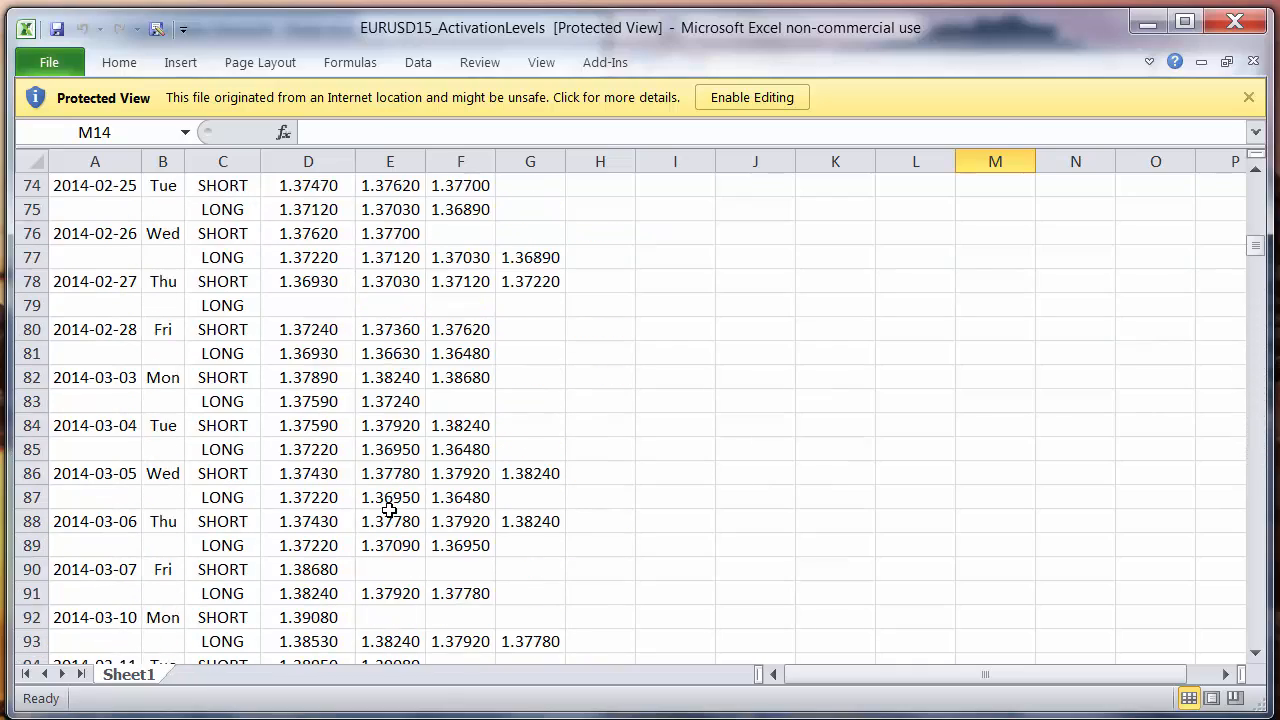
pyautogui.scroll(3, 389, 510)
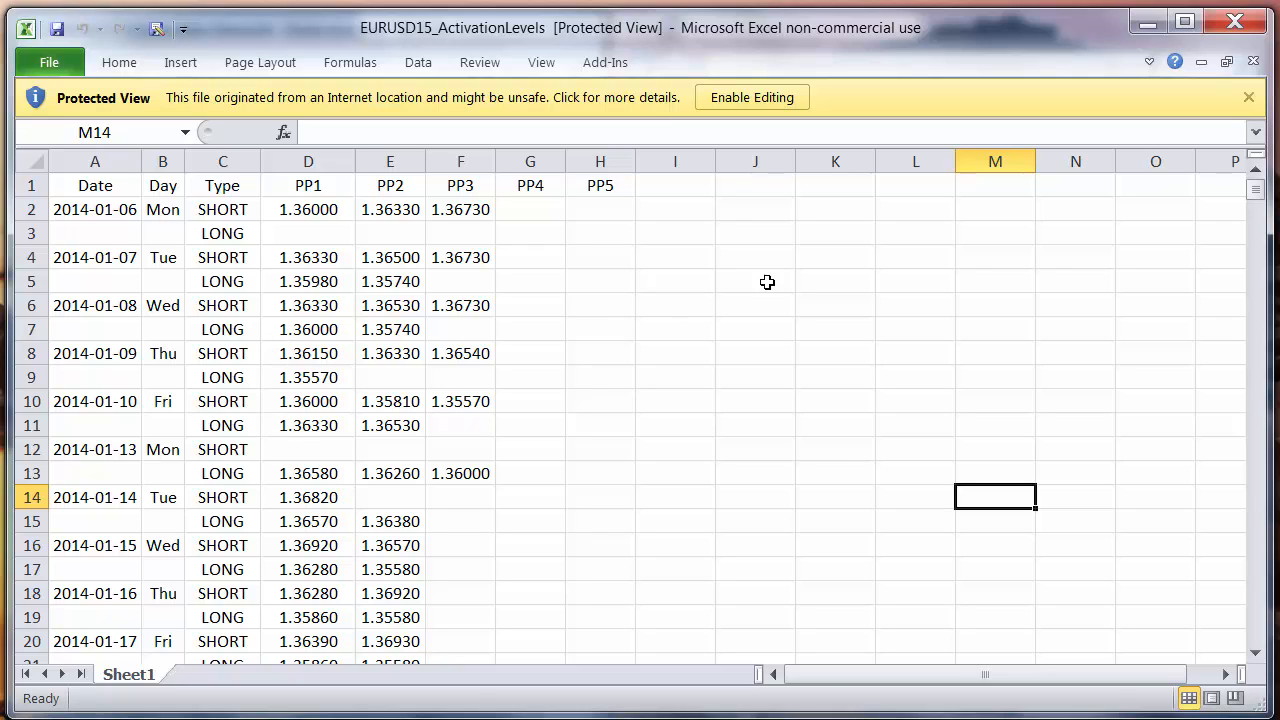
pyautogui.click(1250, 27)
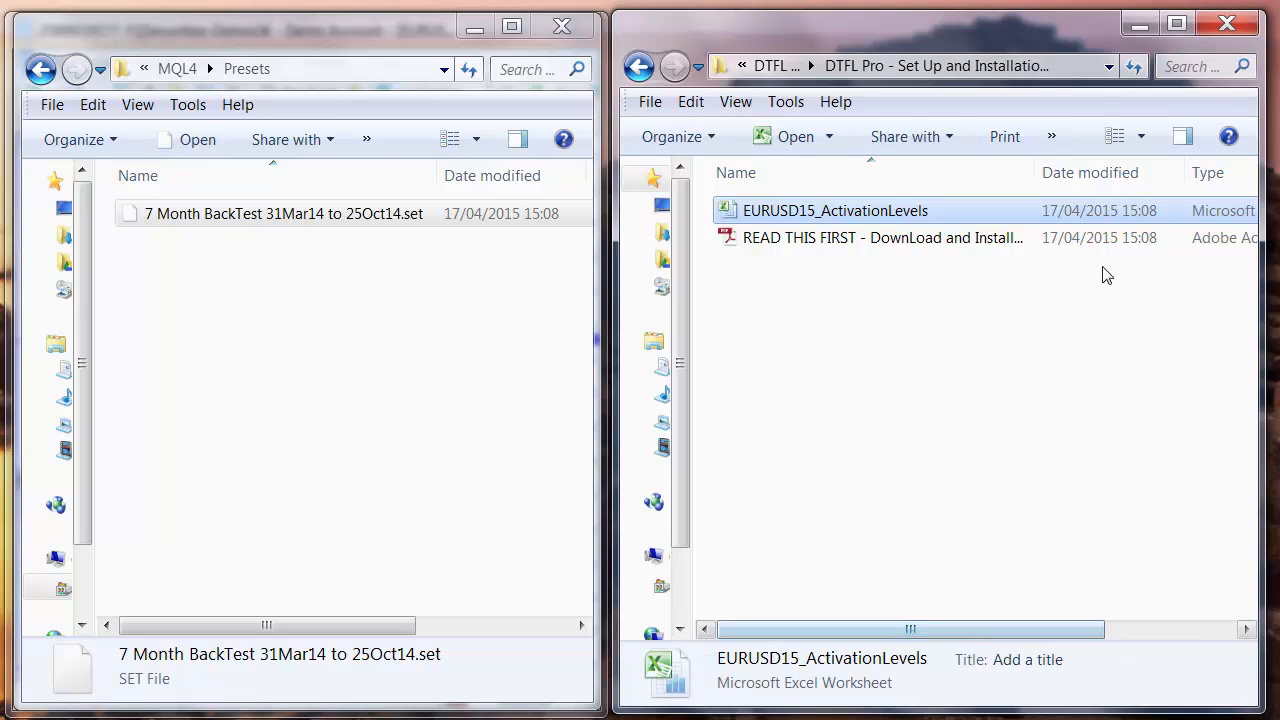
# - Close the set up files window and the Presets window and return to the MT4 EURUSD M15 chart
pyautogui.click(1230, 24)
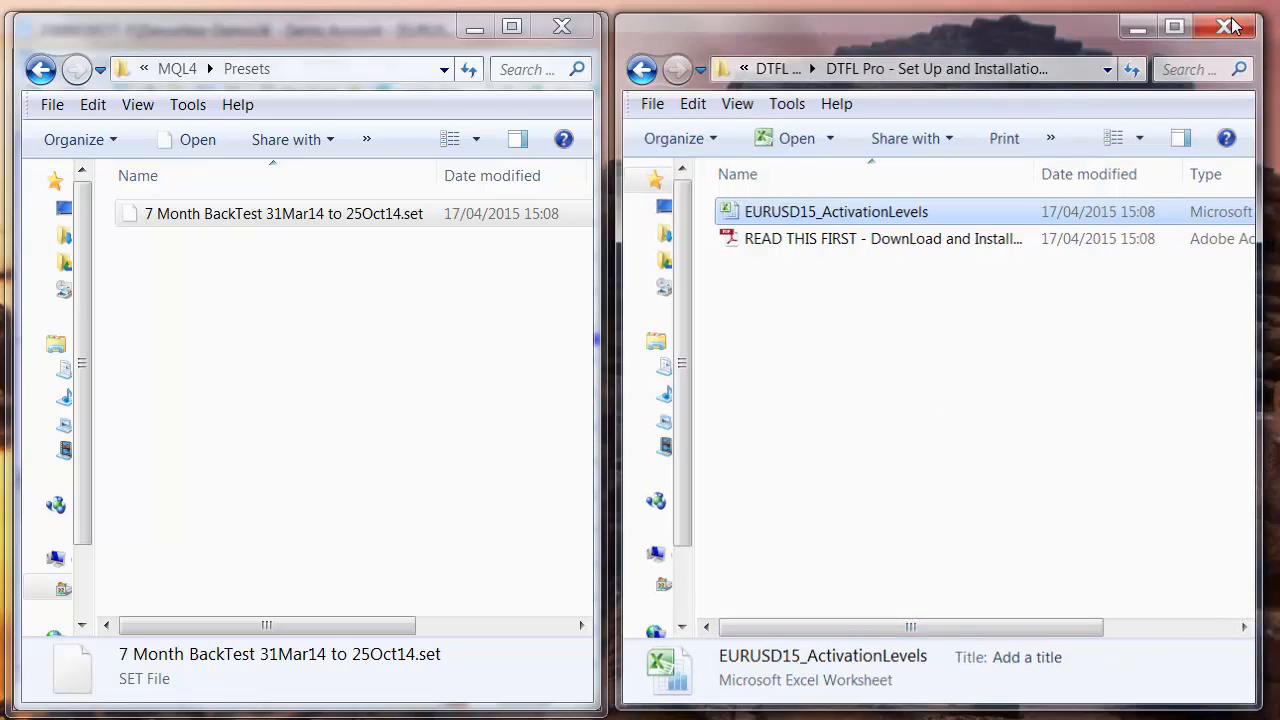
pyautogui.click(560, 28)
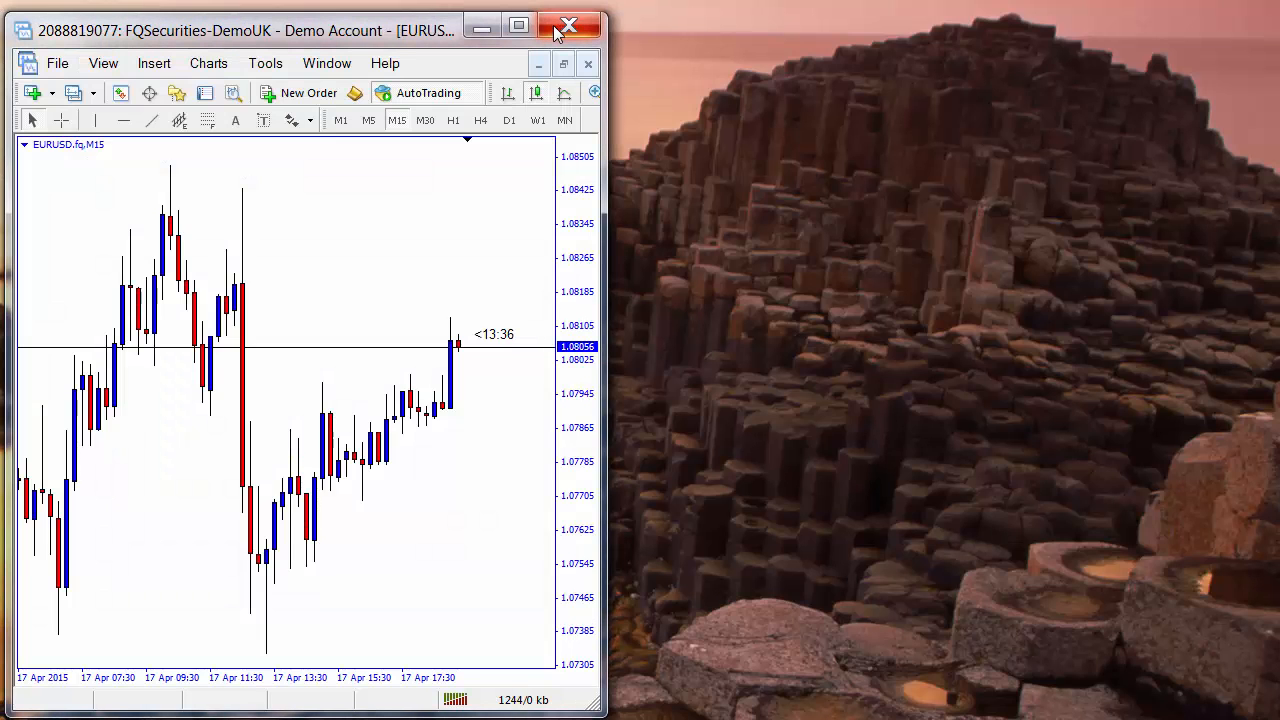
pyautogui.click(560, 27)
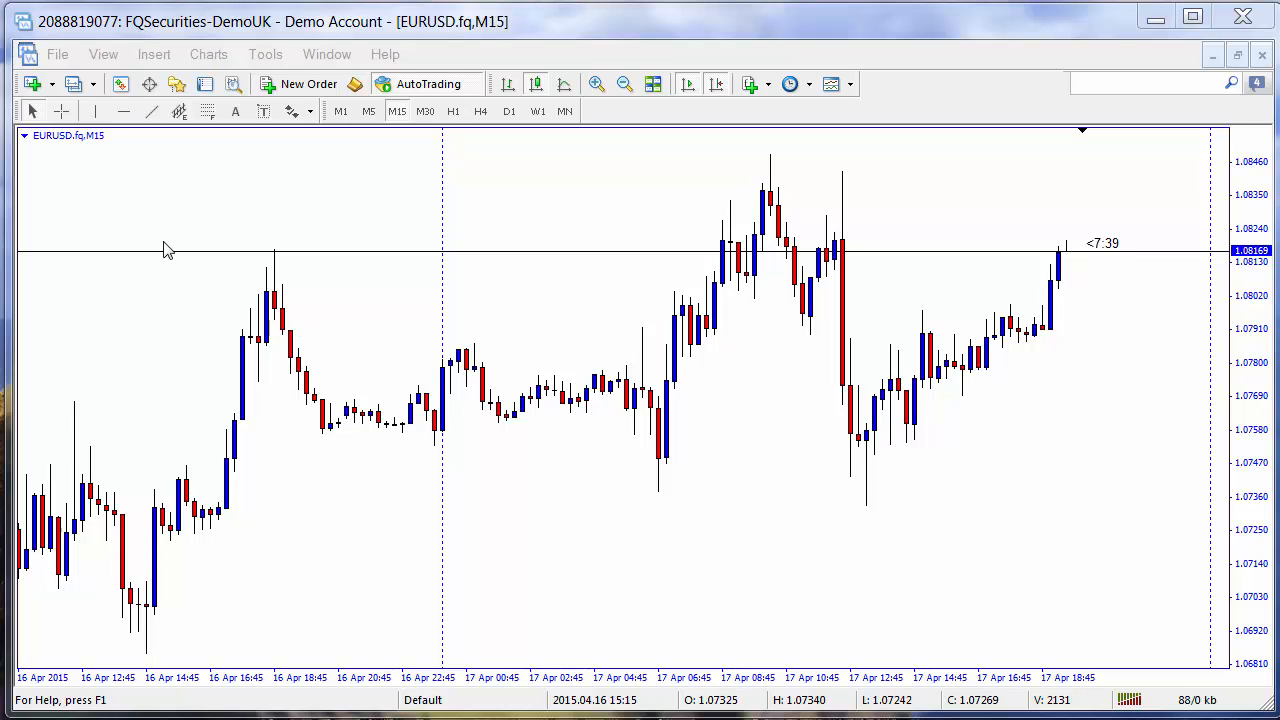
# - Open the MT4 data folder's MQL4 > Presets subfolder and copy 7 Month BackTest 31Mar14 to 25Oct14.set
pyautogui.click(57, 55)
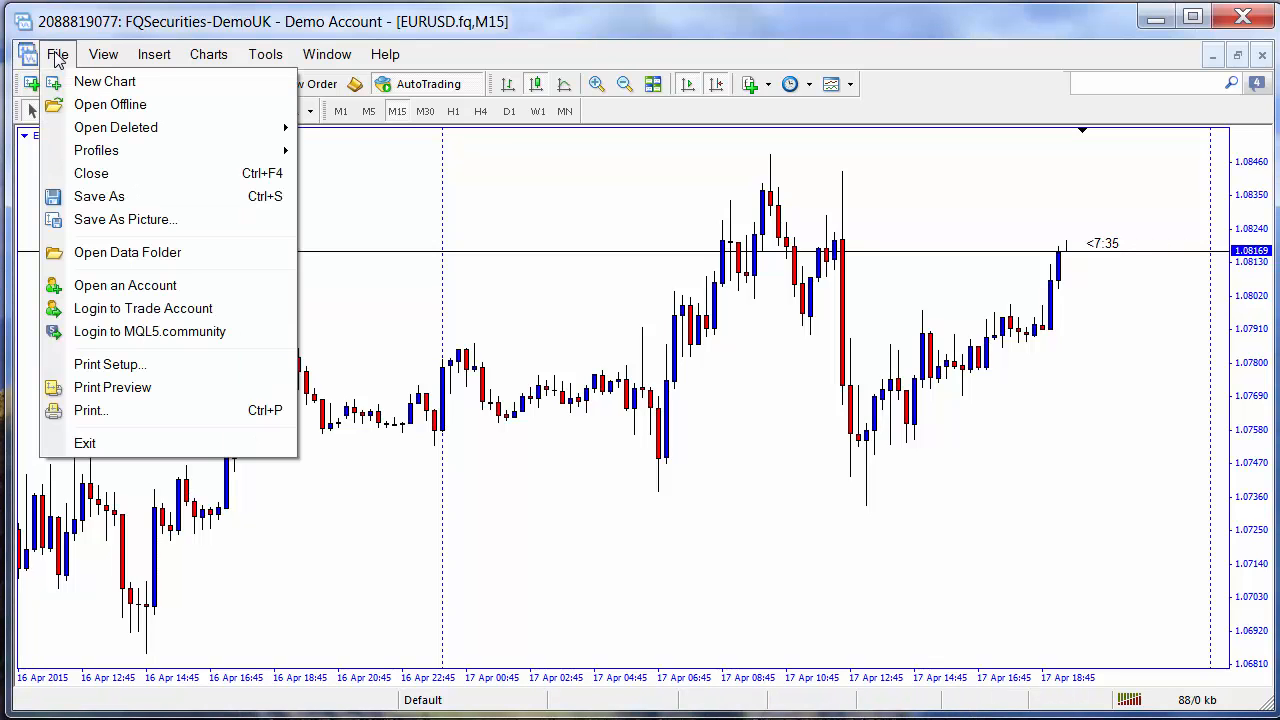
pyautogui.click(95, 254)
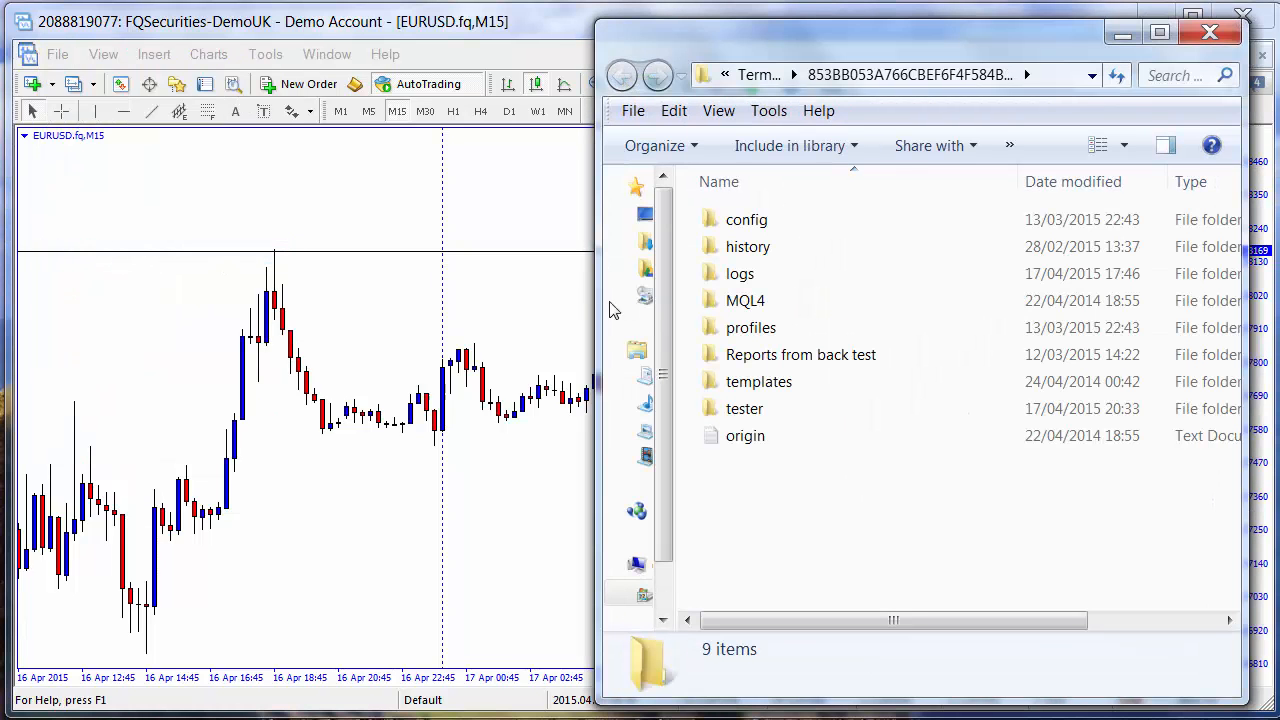
pyautogui.click(822, 311)
pyautogui.doubleClick(822, 311)
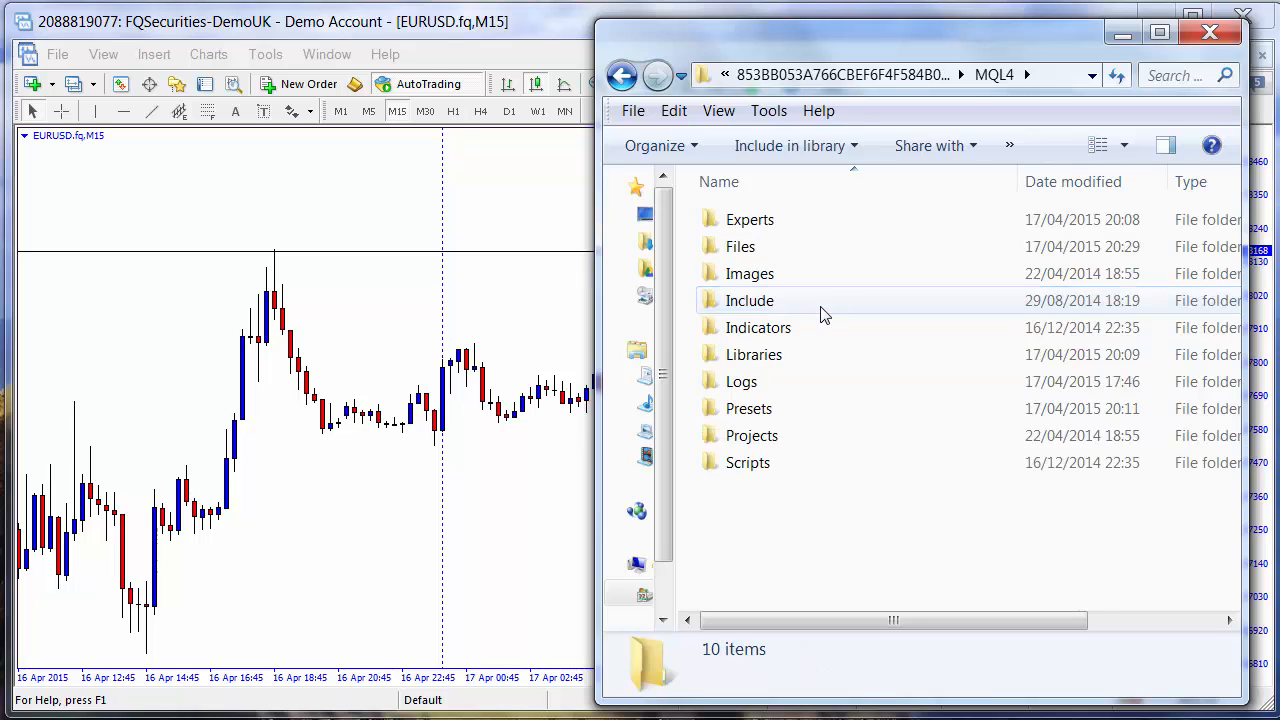
pyautogui.click(752, 415)
pyautogui.doubleClick(752, 415)
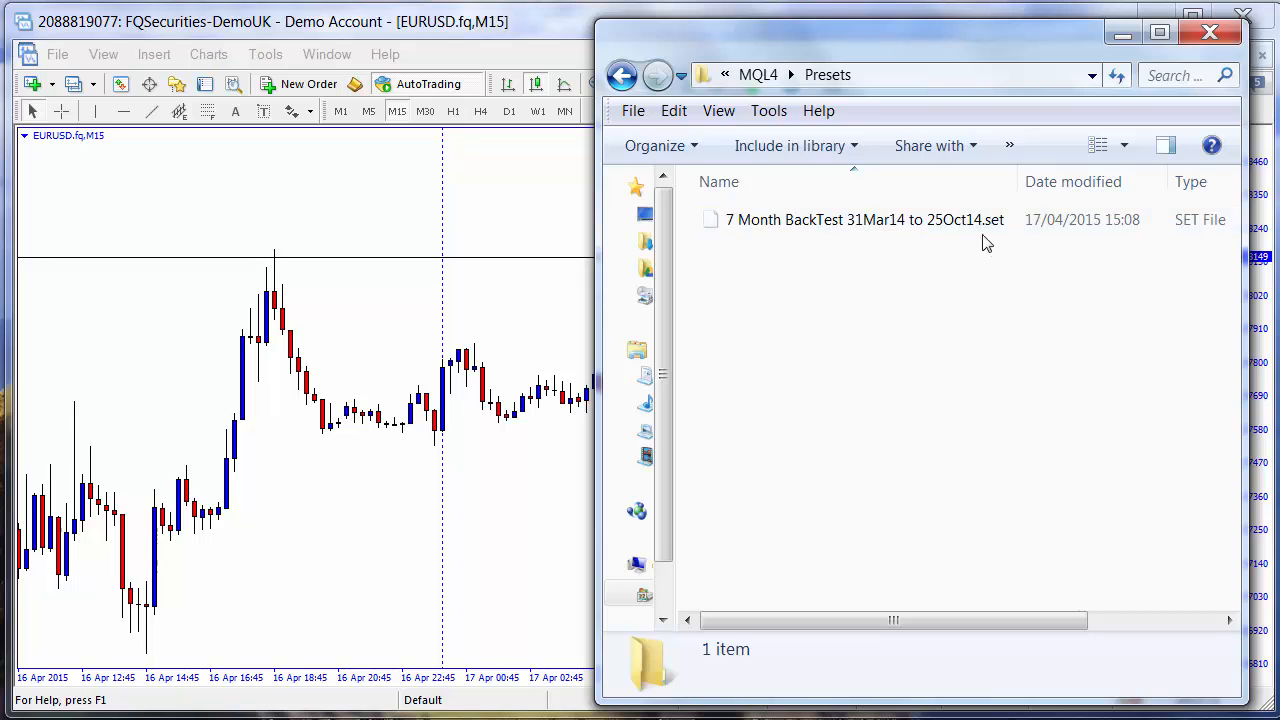
pyautogui.click(912, 222)
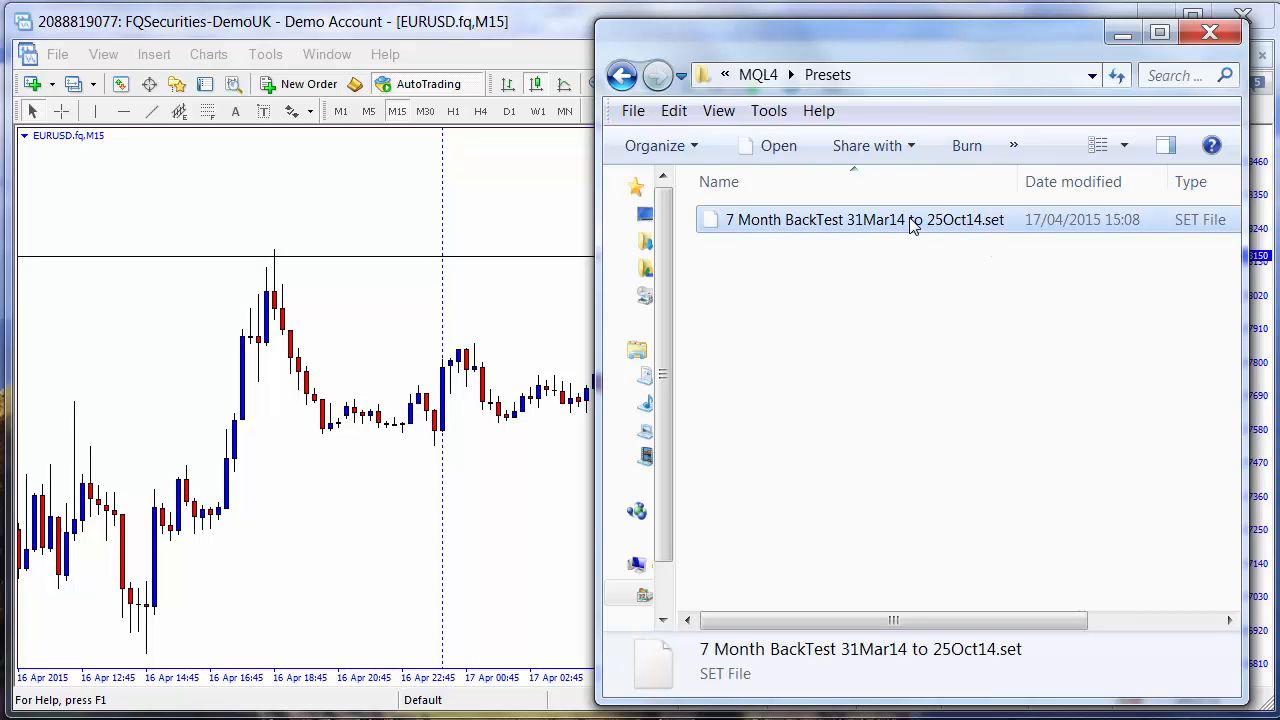
pyautogui.rightClick(912, 224)
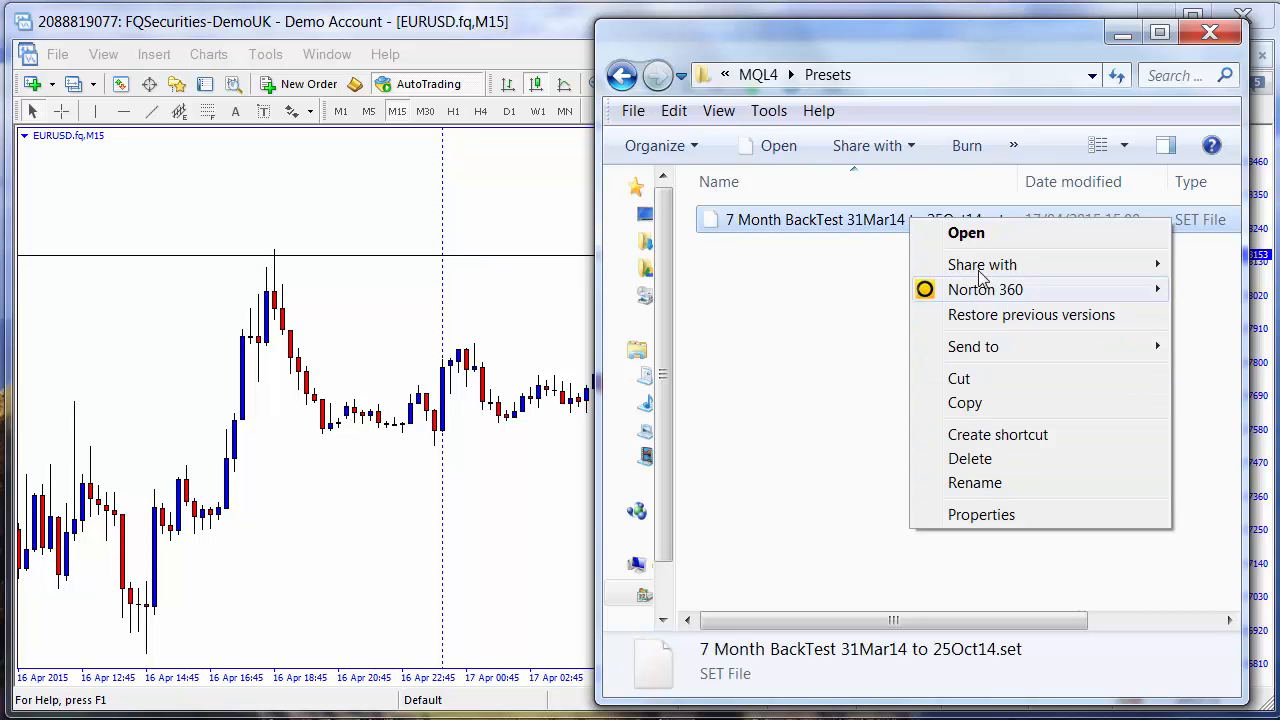
pyautogui.click(966, 404)
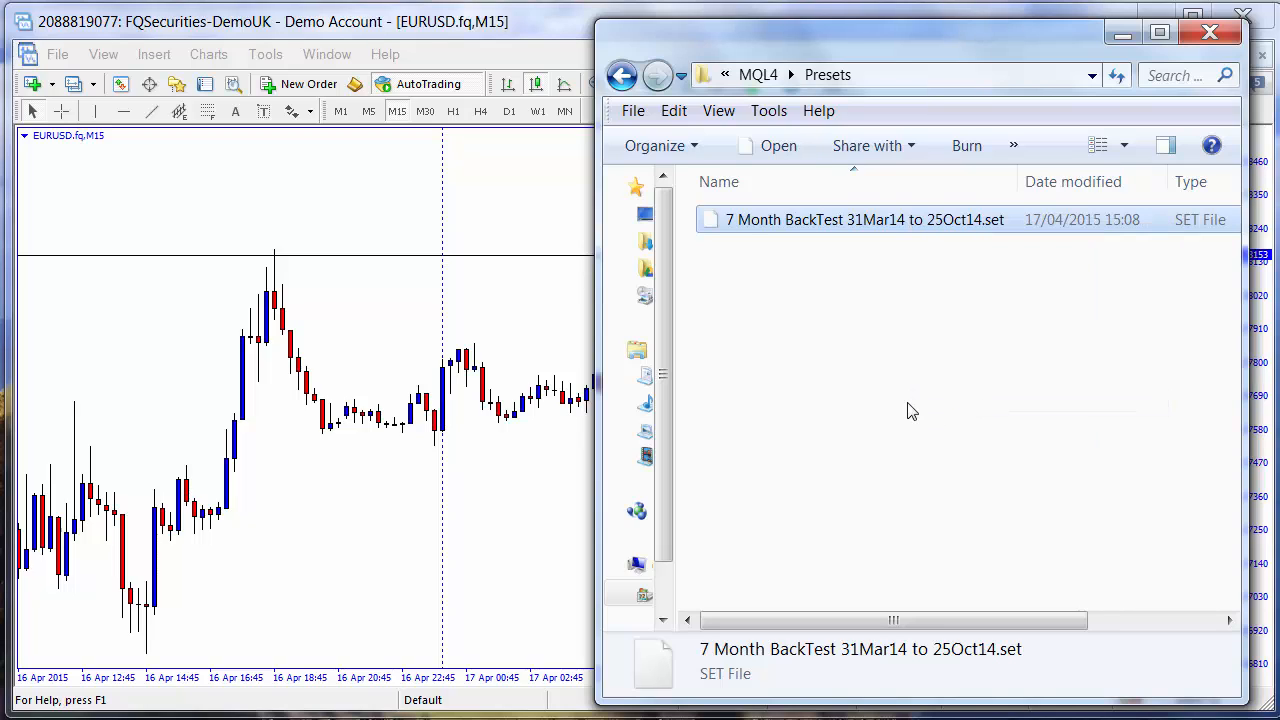
# - Paste the copied back test set file into the data folder's tester subfolder and close the folder window
pyautogui.click(622, 76)
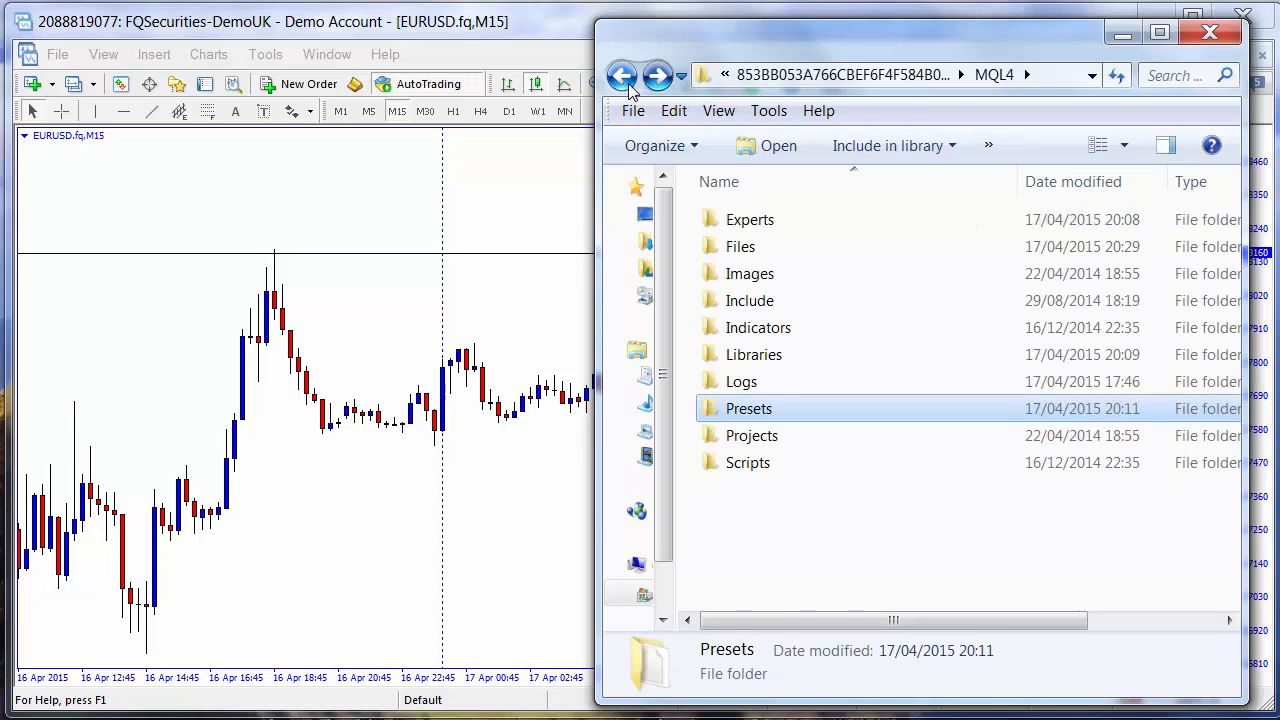
pyautogui.click(622, 76)
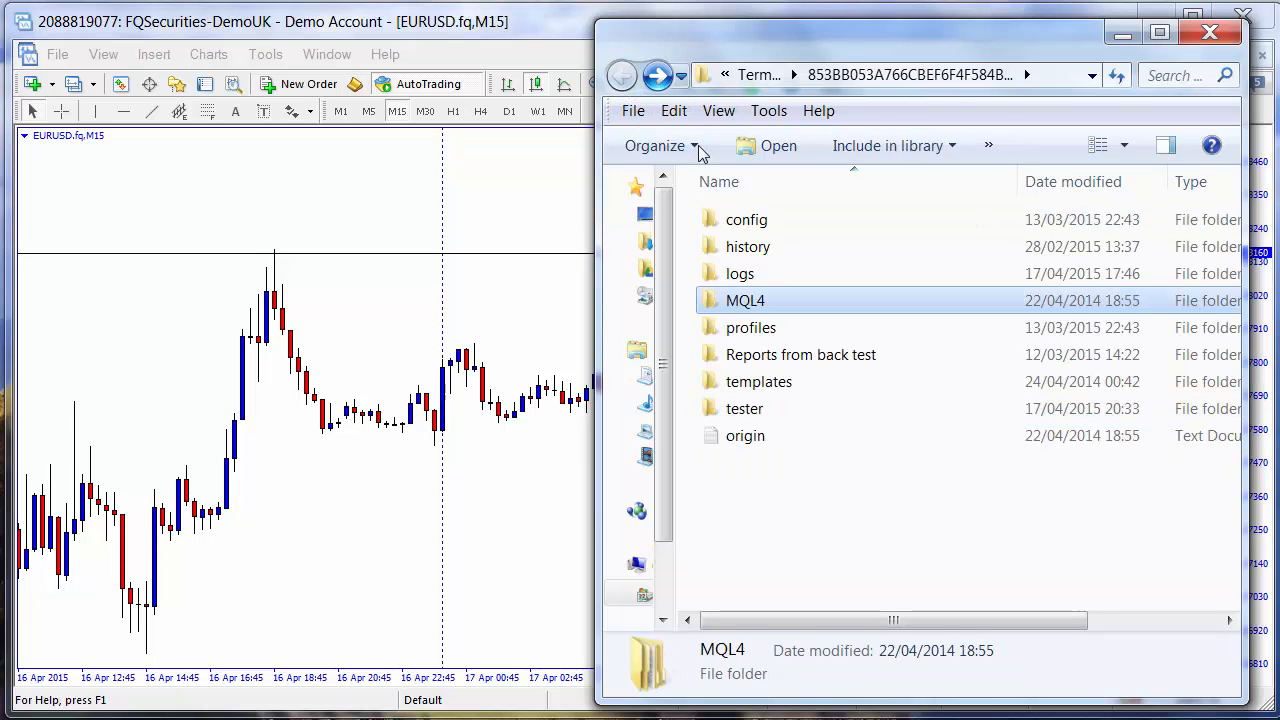
pyautogui.click(745, 413)
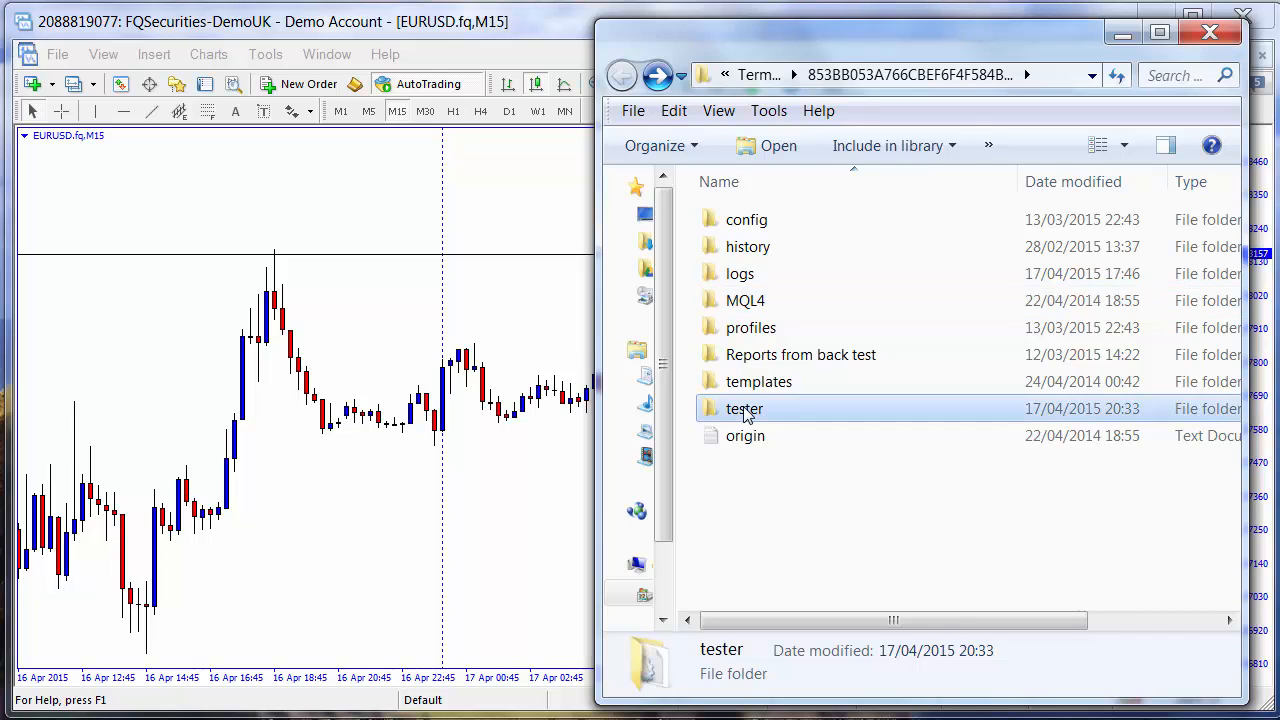
pyautogui.doubleClick(744, 410)
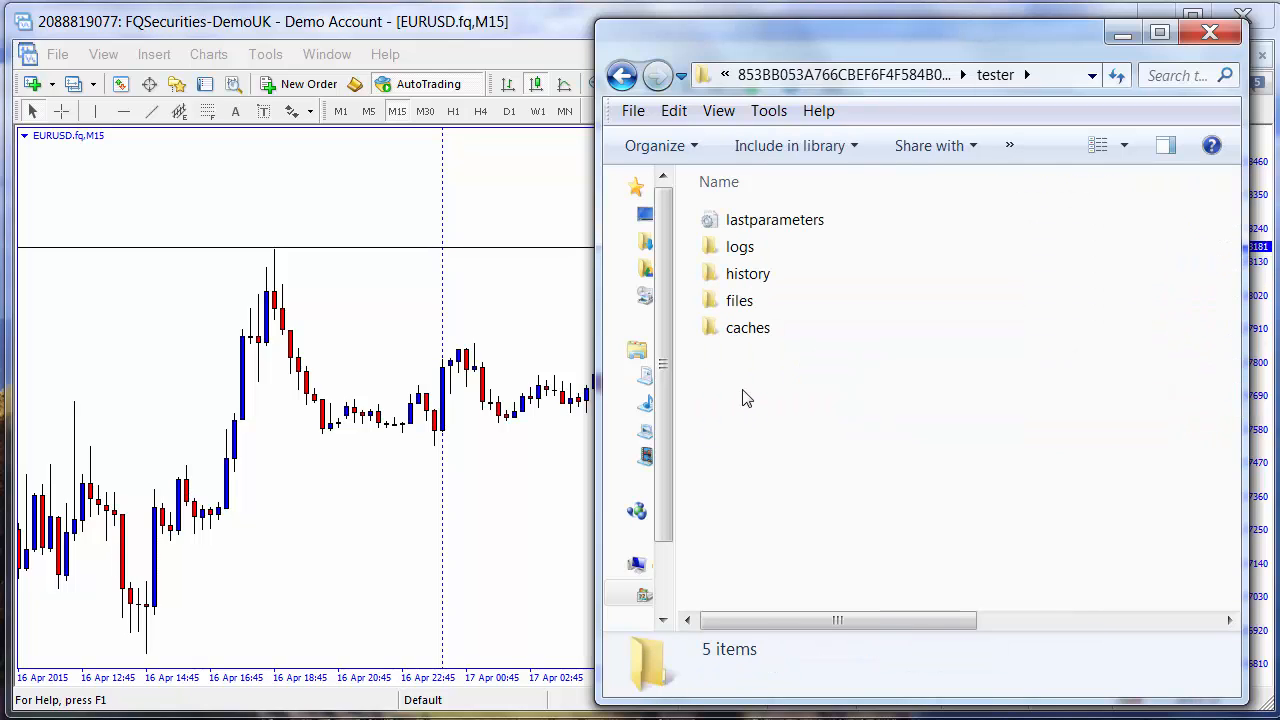
pyautogui.rightClick(743, 398)
pyautogui.click(798, 540)
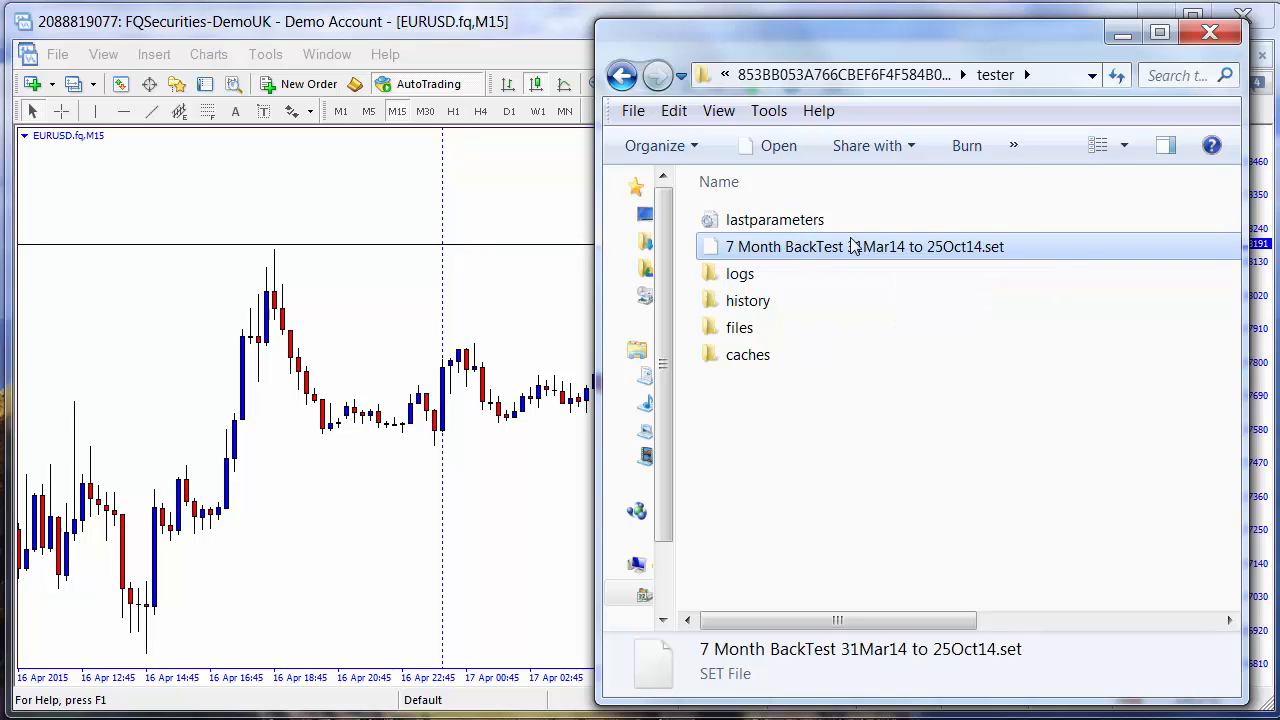
pyautogui.click(1210, 33)
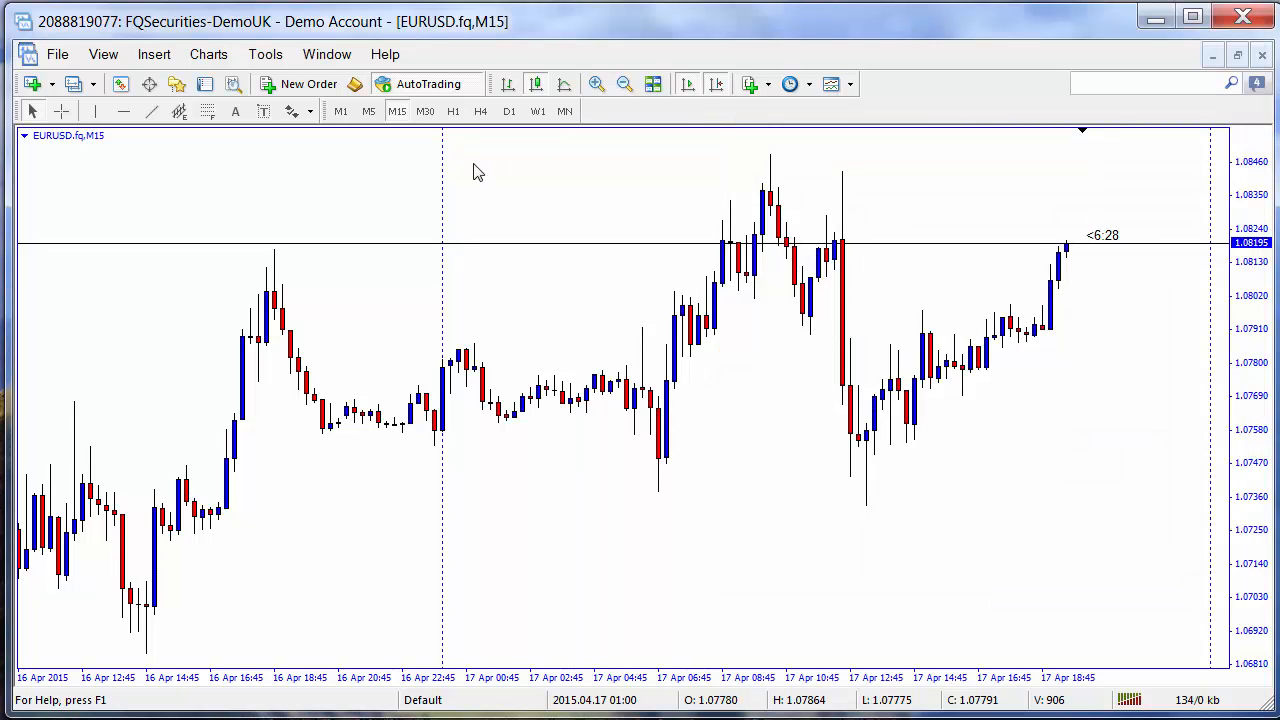
# - Open the MT4 data folder again and go to tester > files > DTFL Pro
pyautogui.click(58, 55)
pyautogui.click(97, 255)
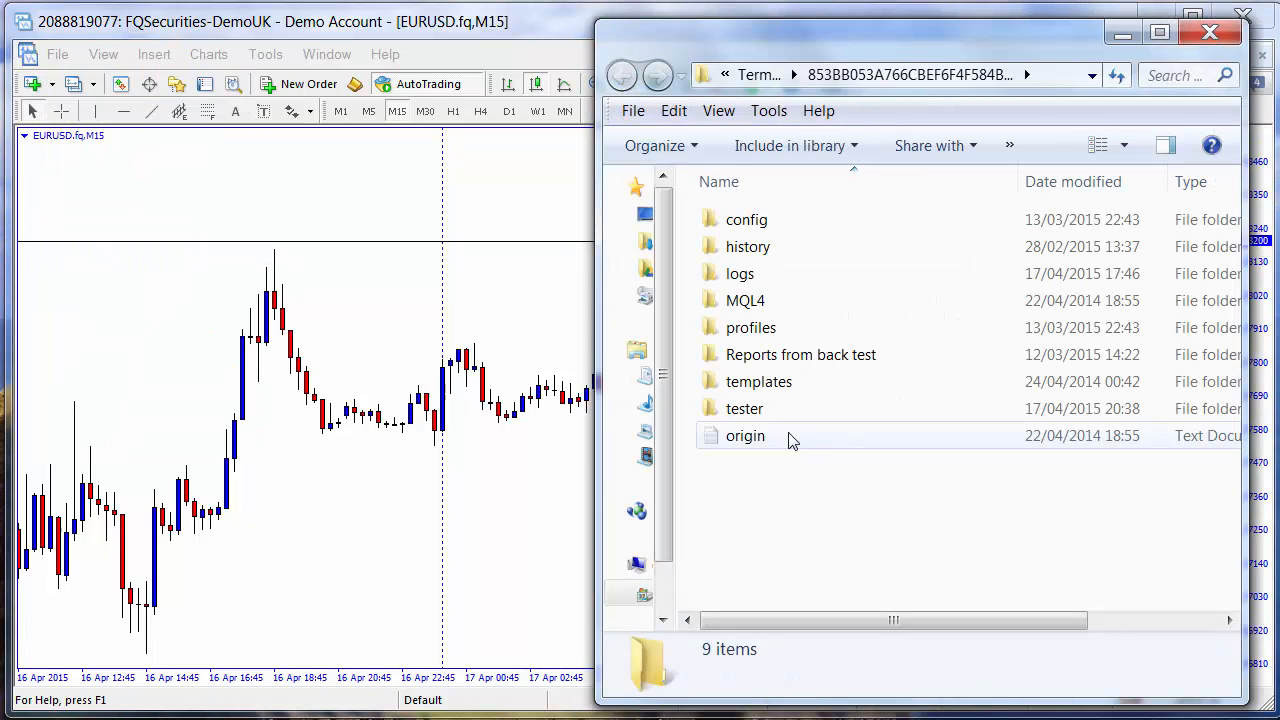
pyautogui.click(754, 416)
pyautogui.doubleClick(754, 416)
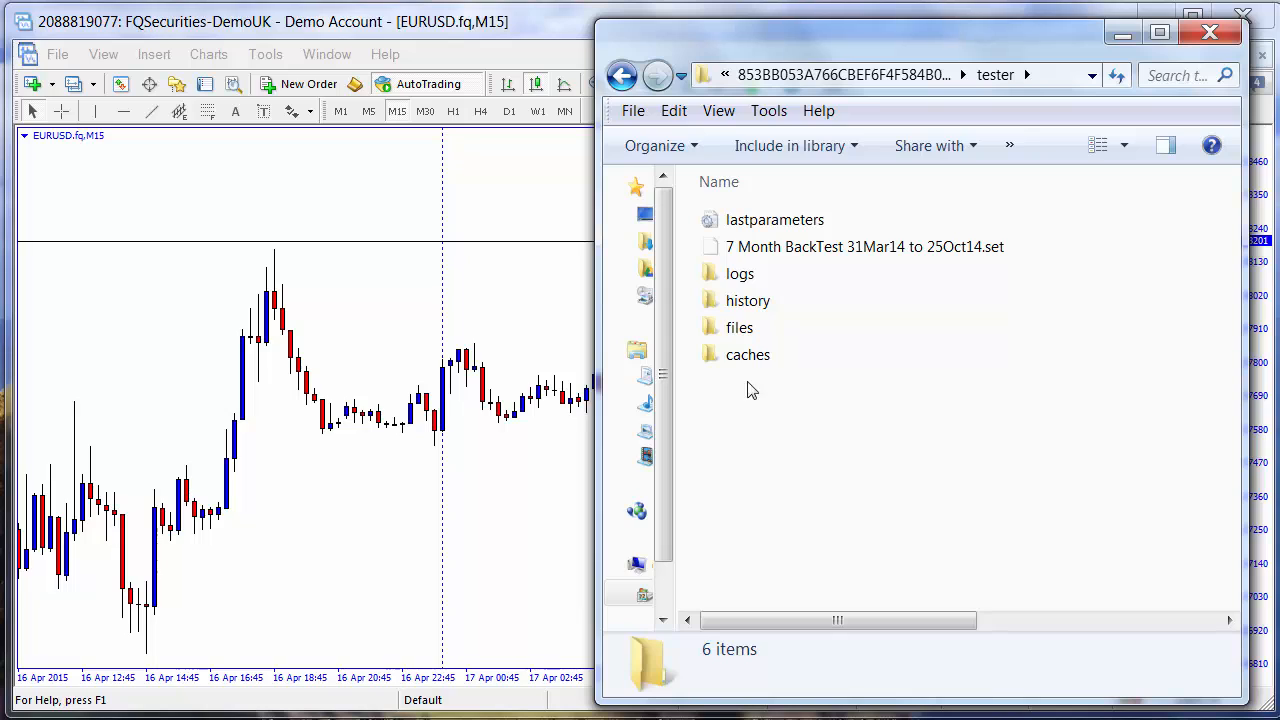
pyautogui.click(742, 334)
pyautogui.doubleClick(742, 332)
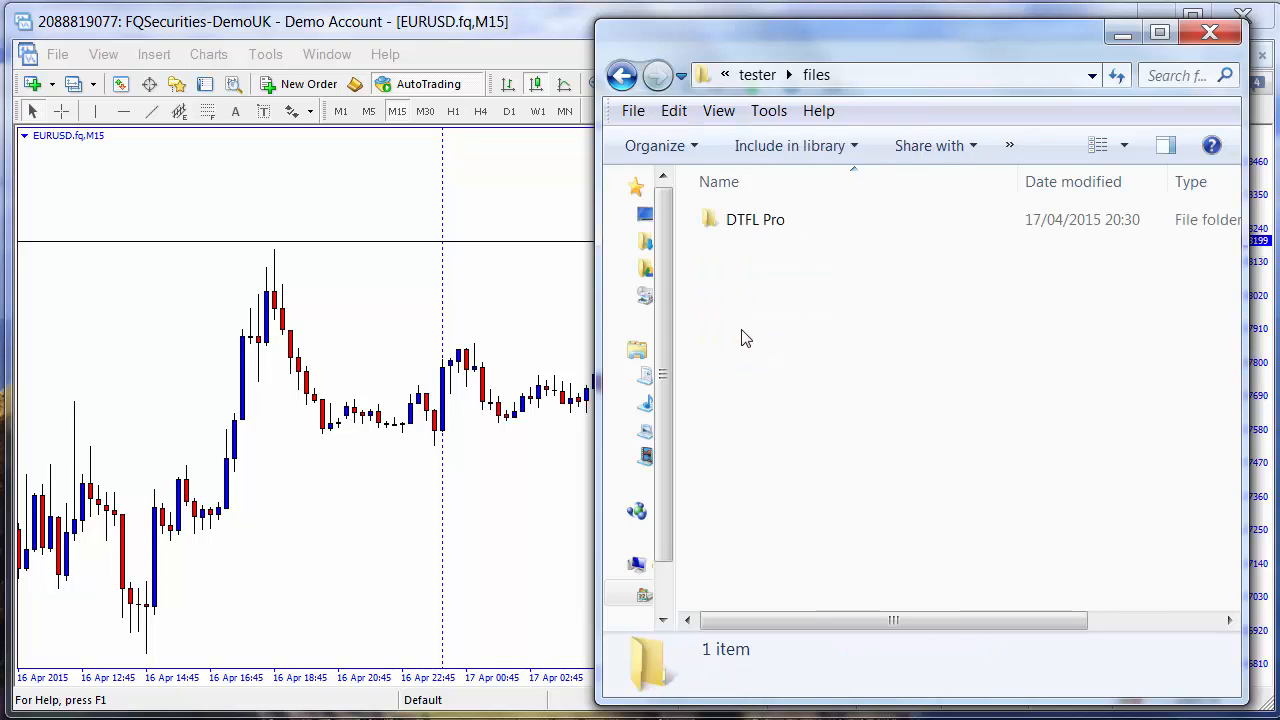
pyautogui.doubleClick(735, 226)
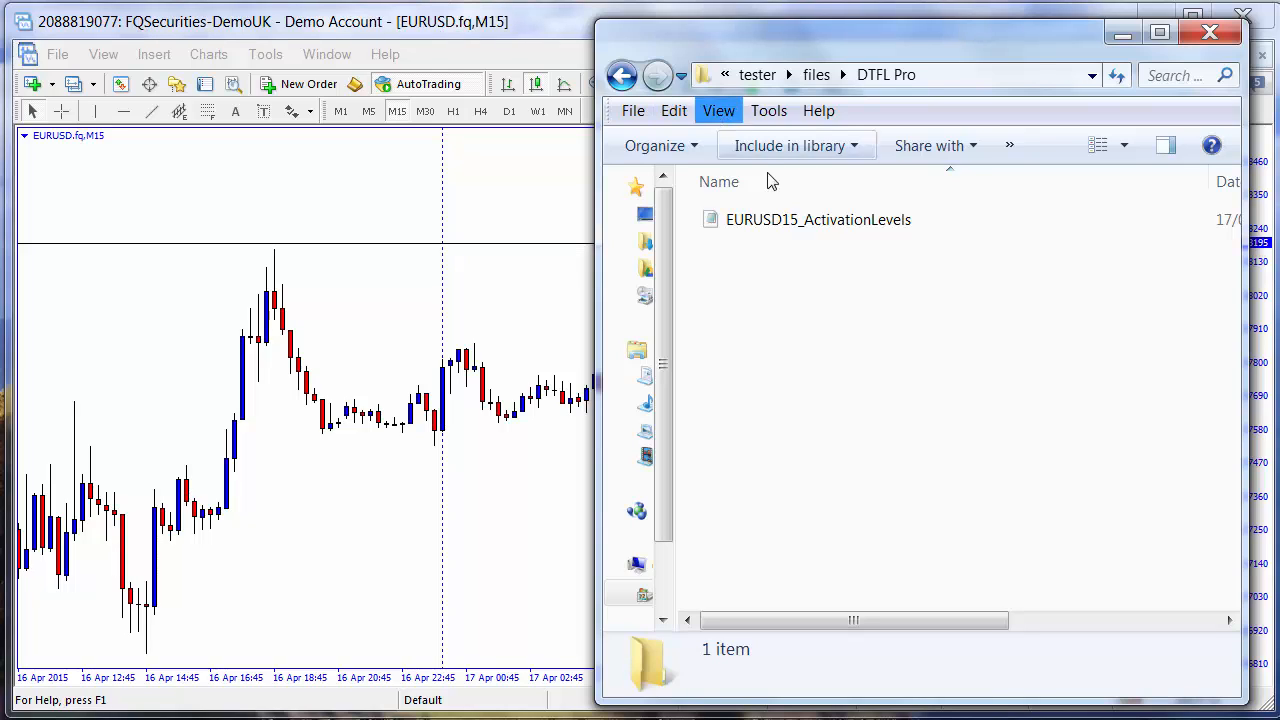
# - Rename the EURUSD15_ActivationLevels CSV file as EURUSD.fq15_ActivationLevels to match the broker's symbol name, and close the folder
pyautogui.click(786, 228)
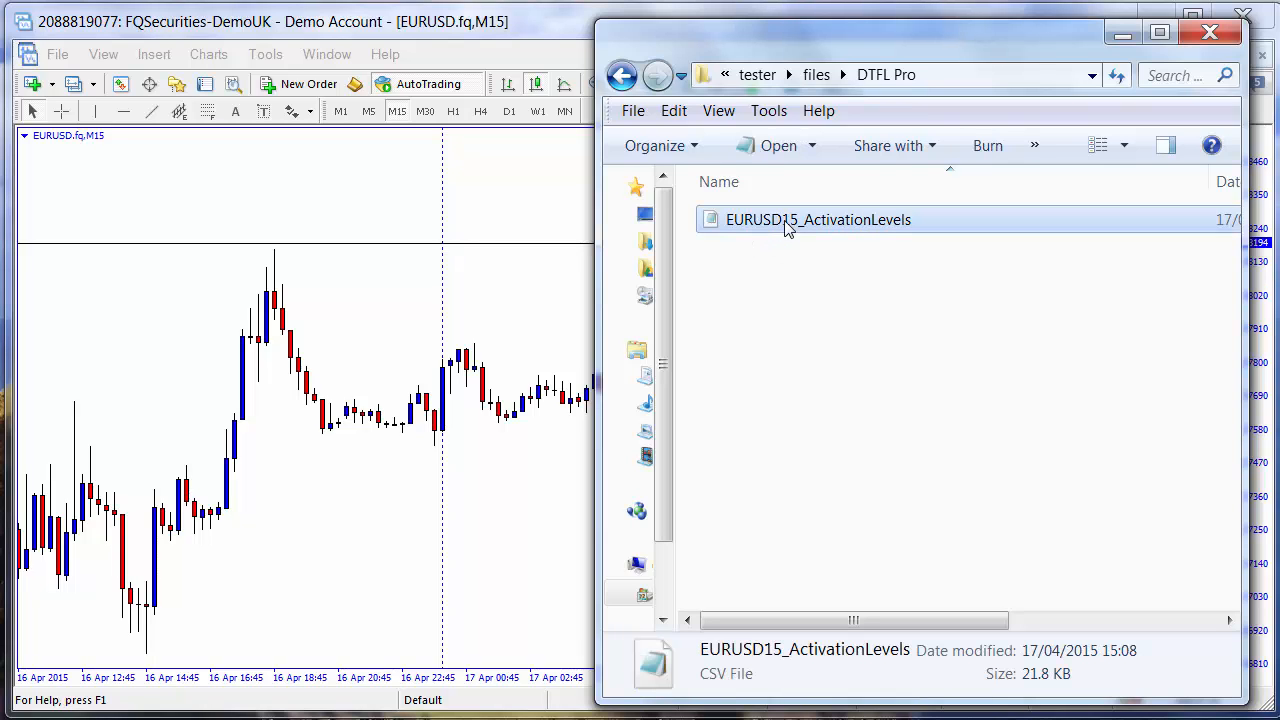
pyautogui.click(786, 226)
pyautogui.click(786, 226)
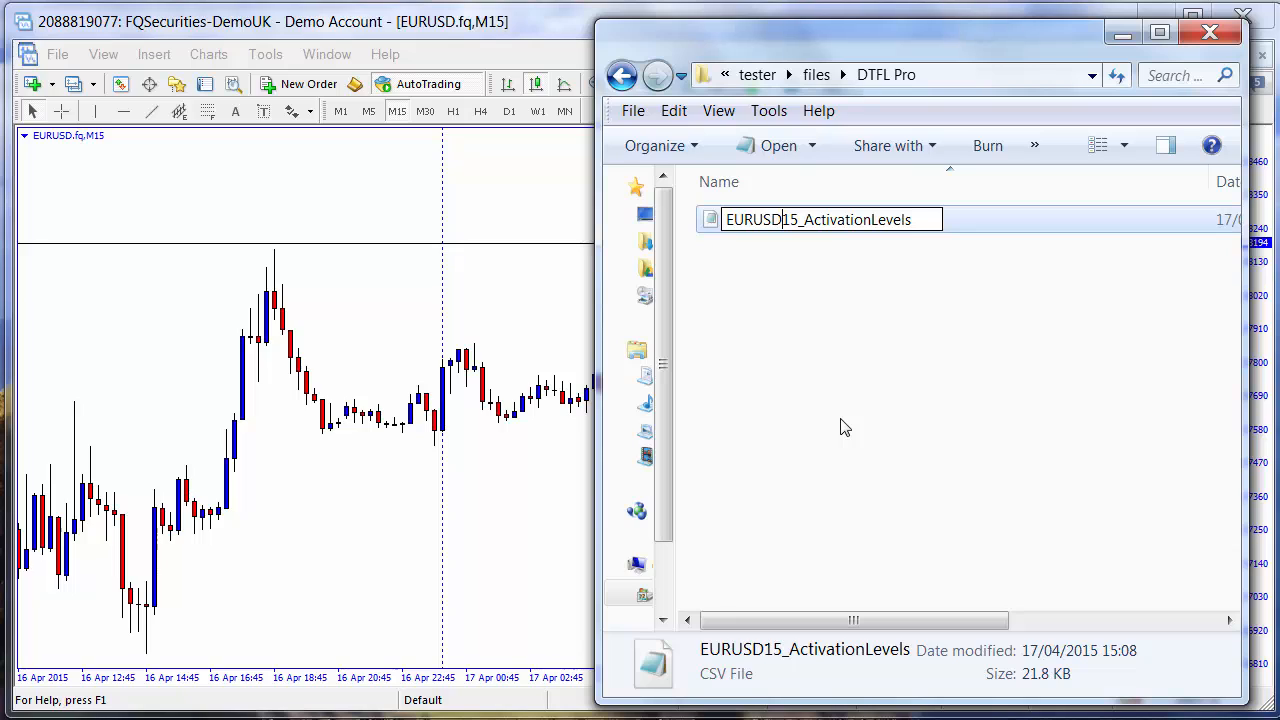
pyautogui.write('.f')
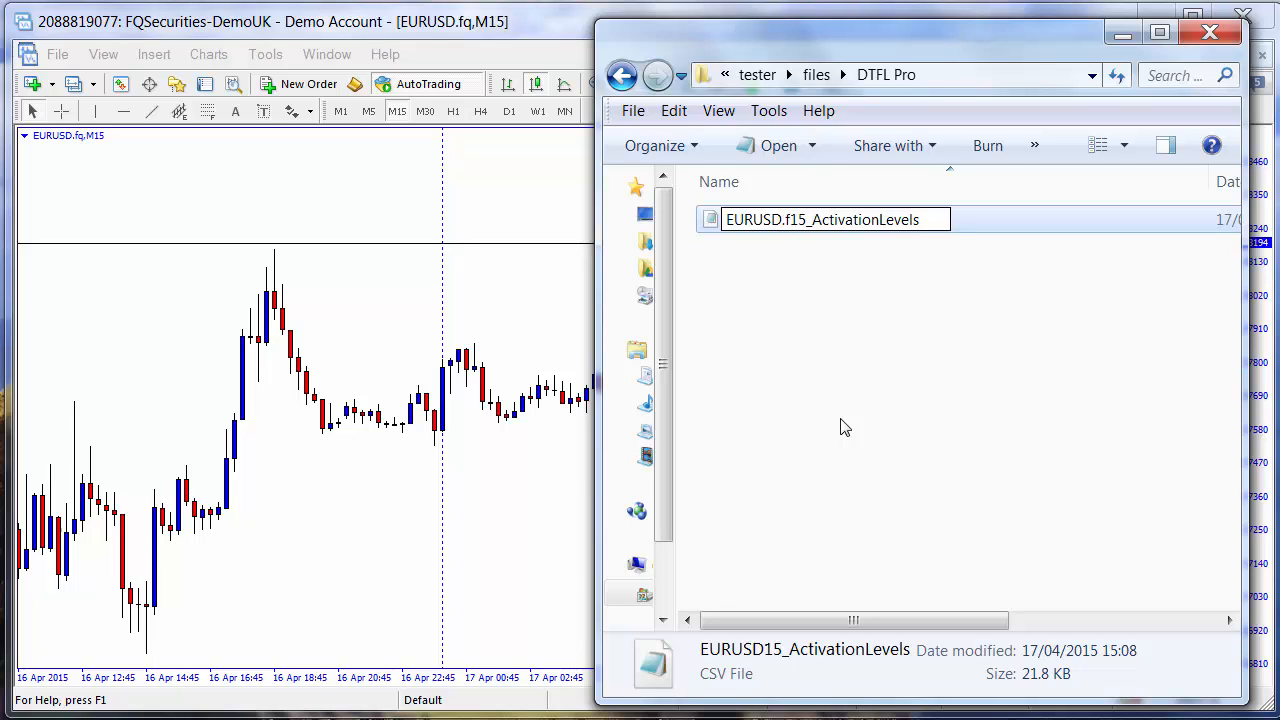
pyautogui.write('q')
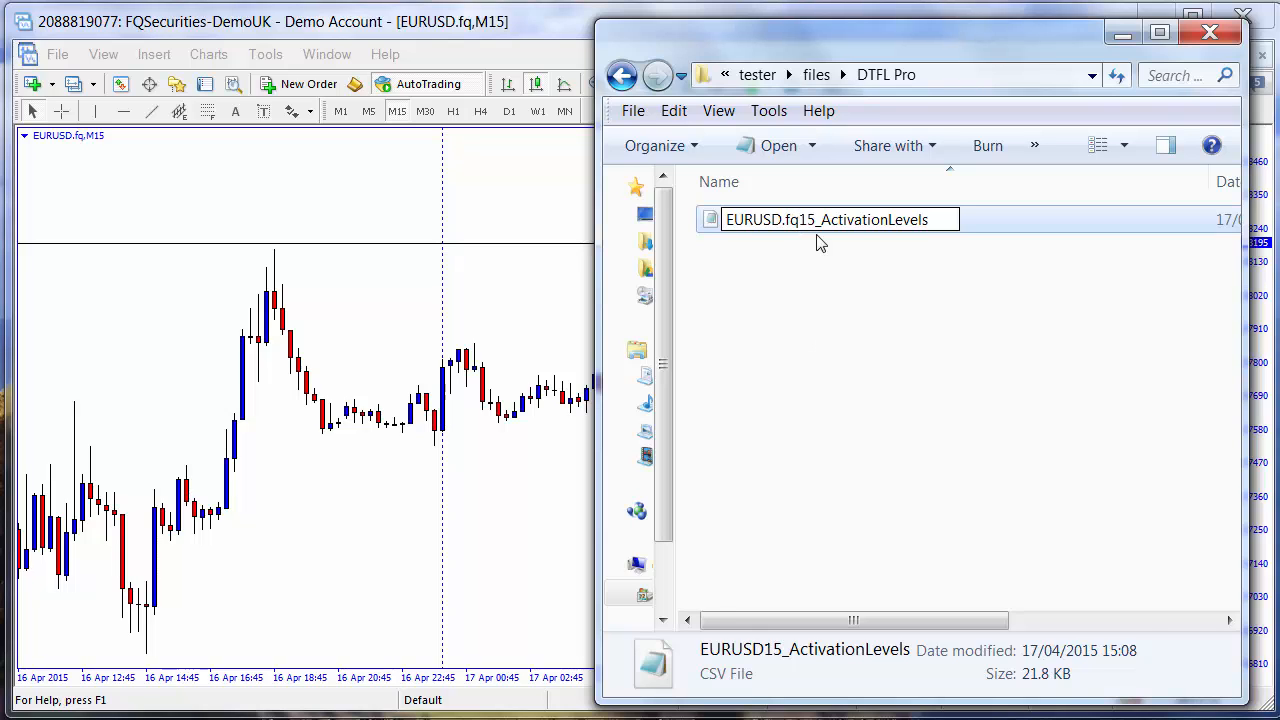
pyautogui.click(803, 300)
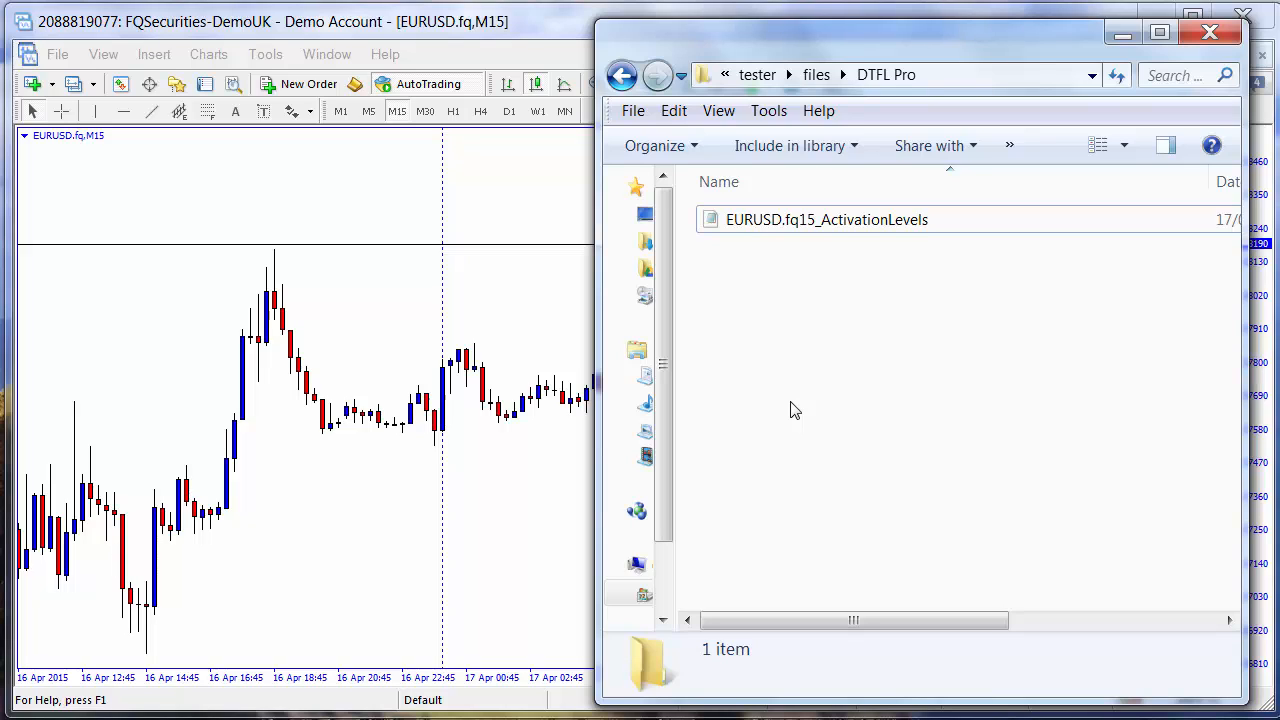
pyautogui.click(1208, 36)
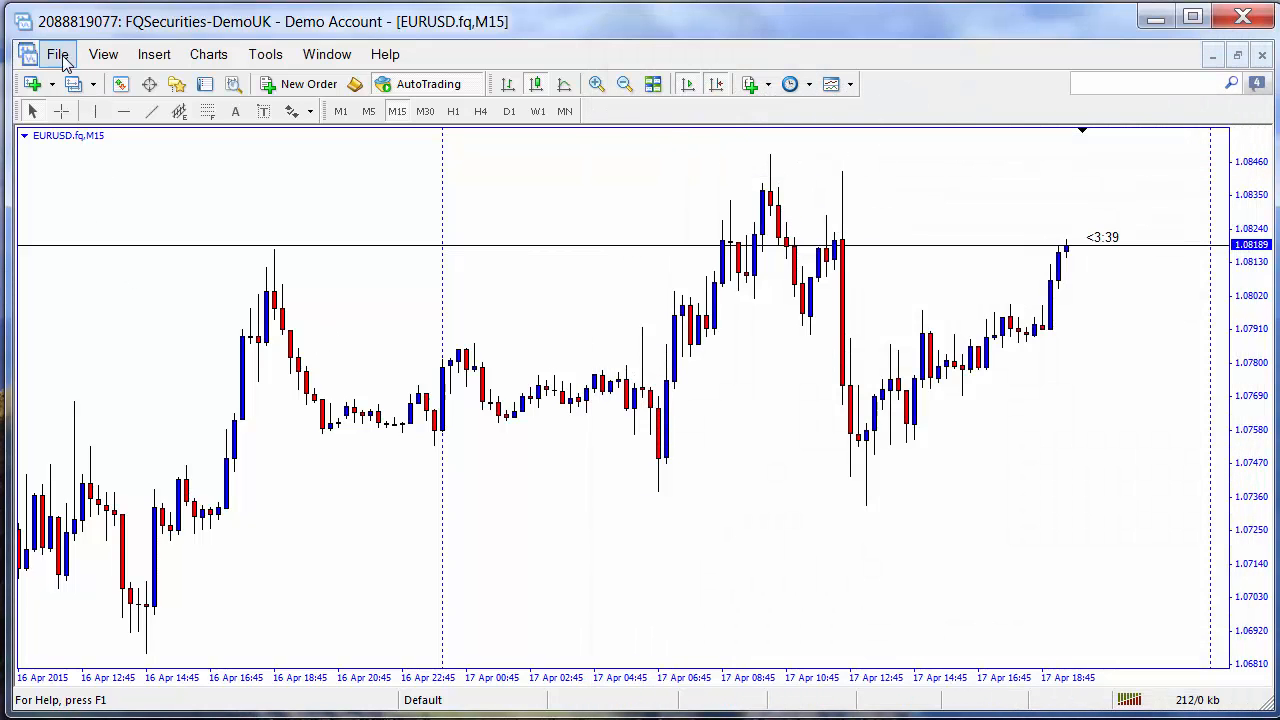
# - Restart MT4, show the Navigator and select DTFL Pro Ver 1.21 MQL rev6 among the Expert Advisors
pyautogui.click(1247, 20)
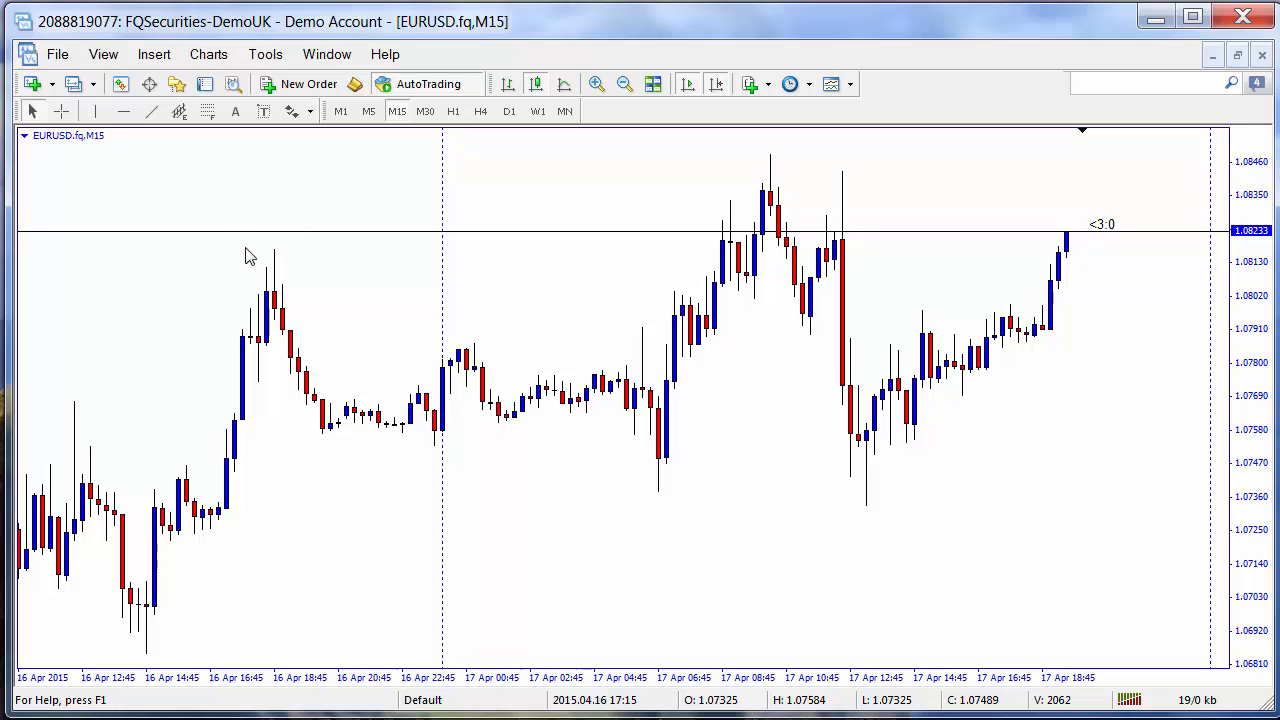
pyautogui.click(176, 86)
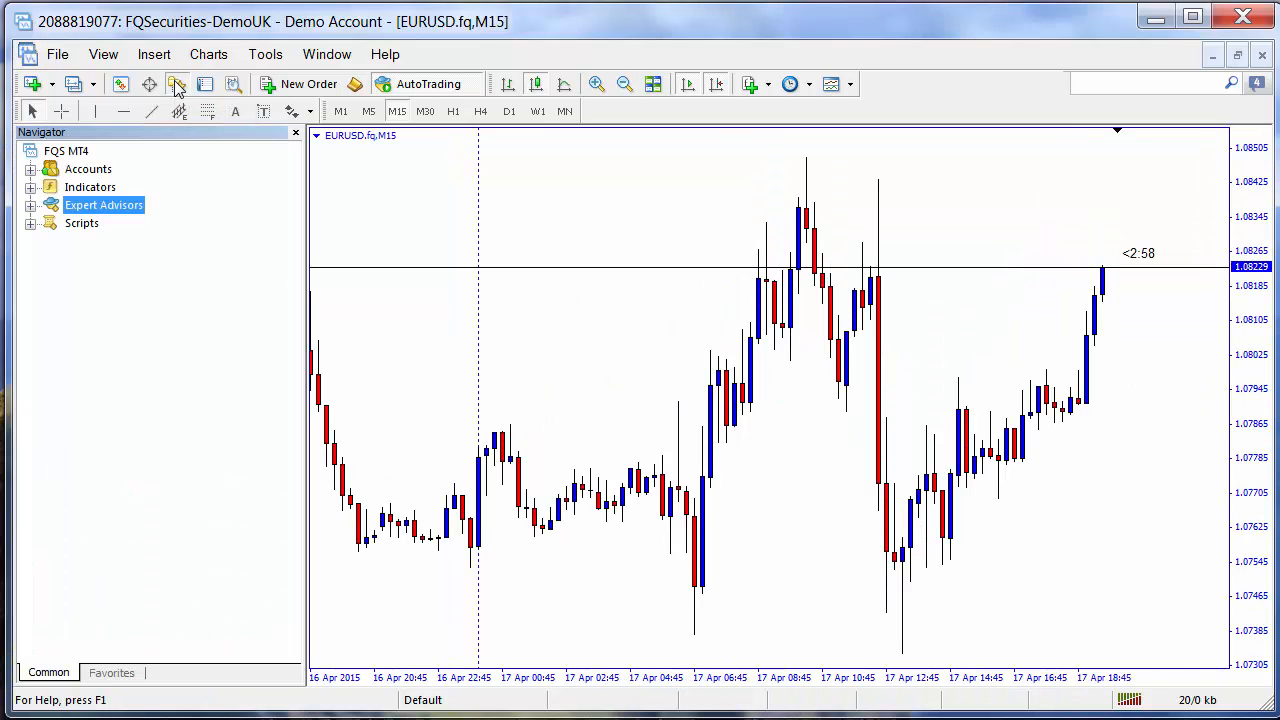
pyautogui.click(31, 205)
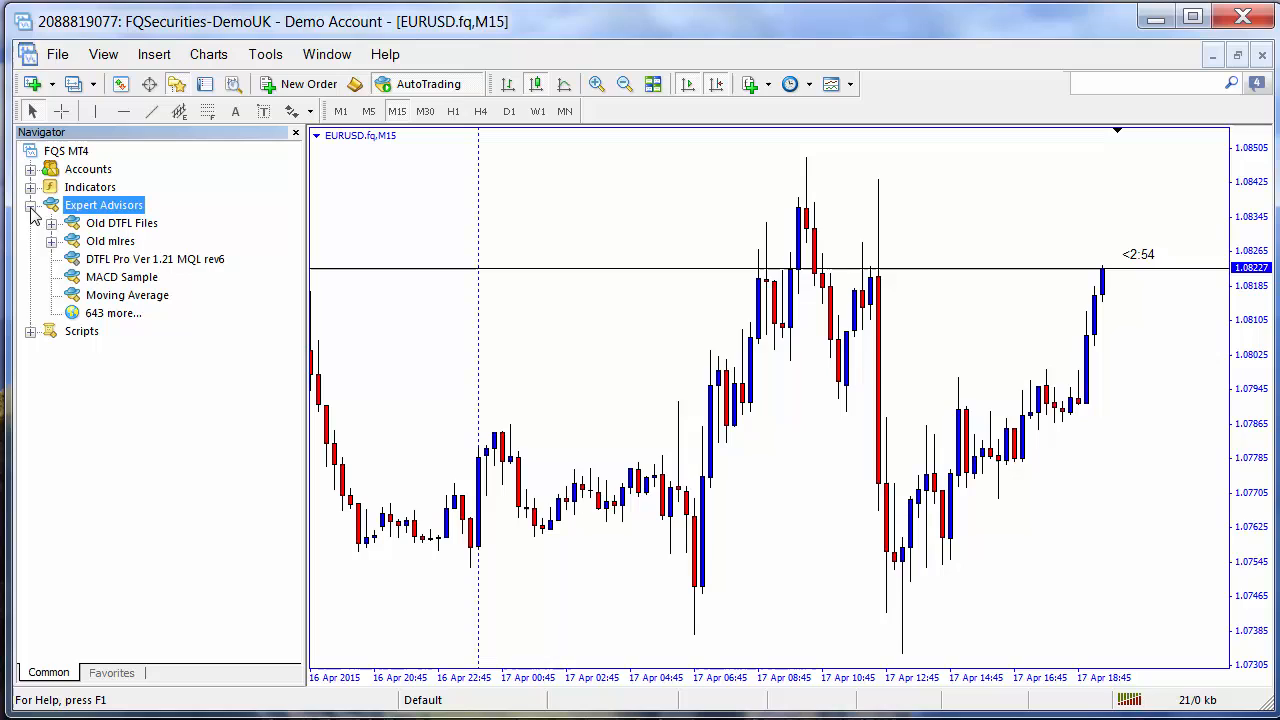
pyautogui.click(127, 262)
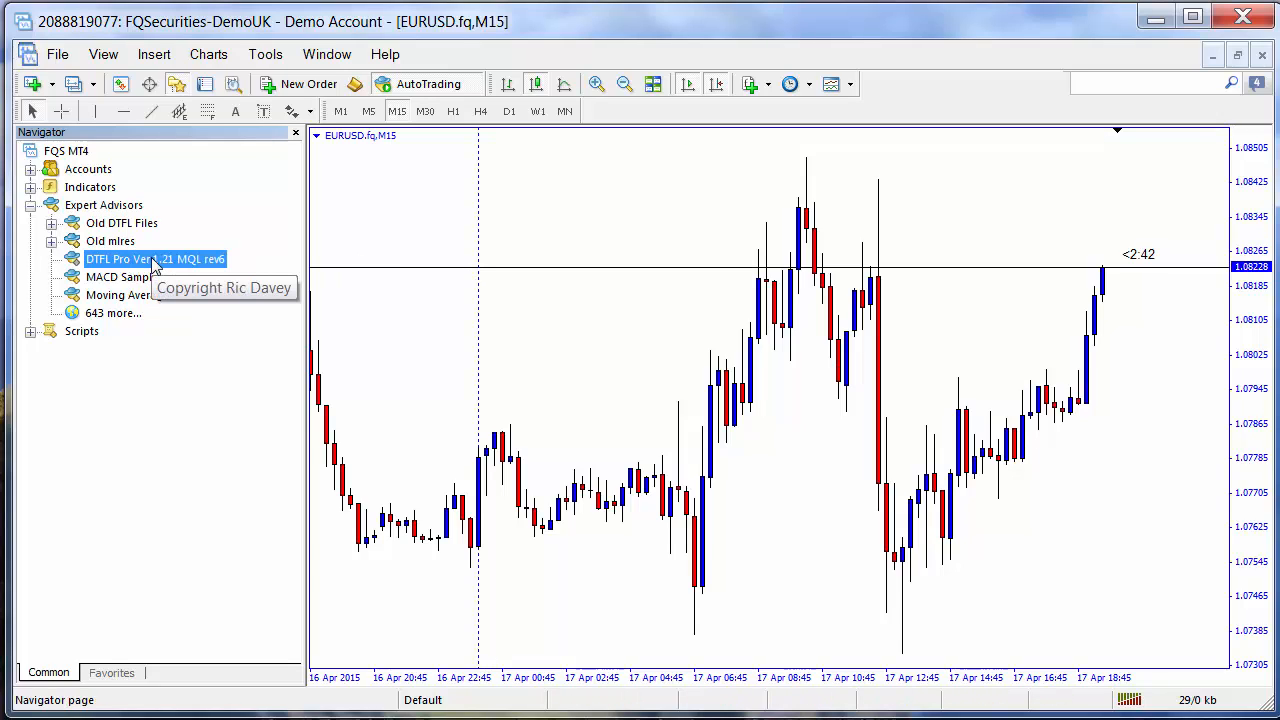
# - Attach the DTFL Pro Ver 1.21 MQL rev6 expert advisor to the EURUSD.fq M15 chart and show its input parameters
pyautogui.moveTo(155, 262); pyautogui.dragTo(757, 571)
pyautogui.click(754, 564)
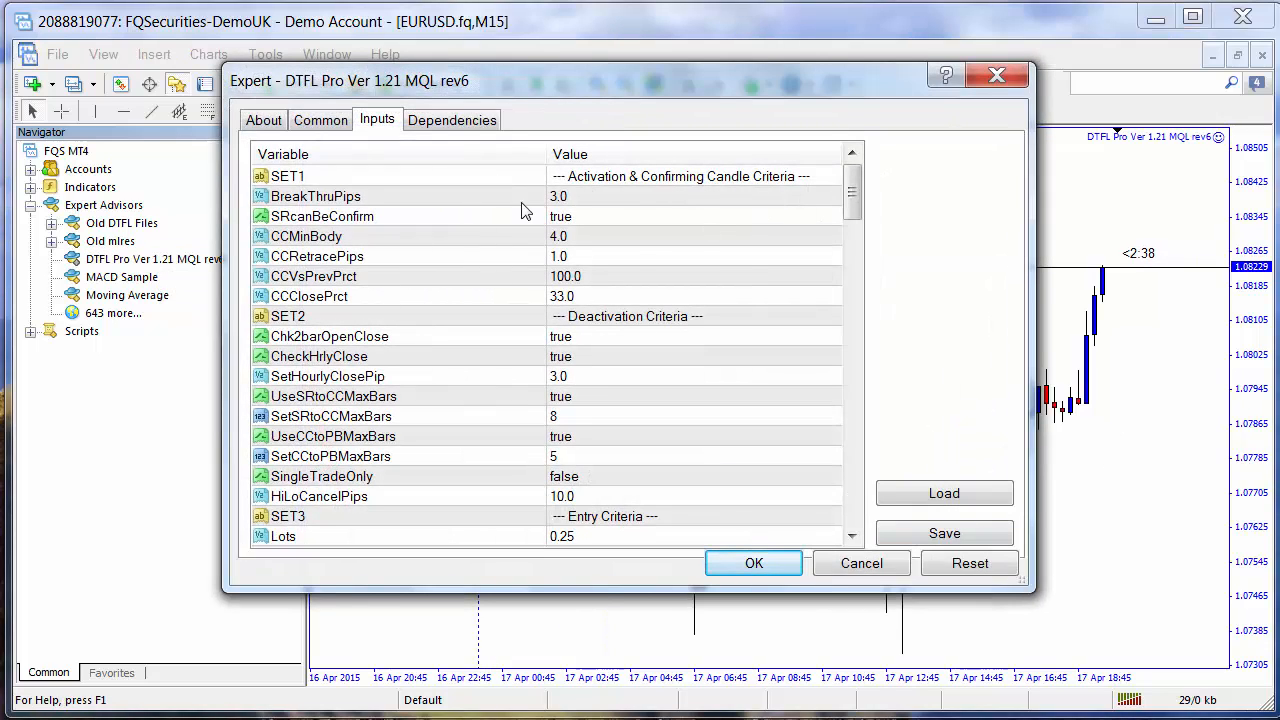
pyautogui.moveTo(851, 190); pyautogui.dragTo(862, 105)
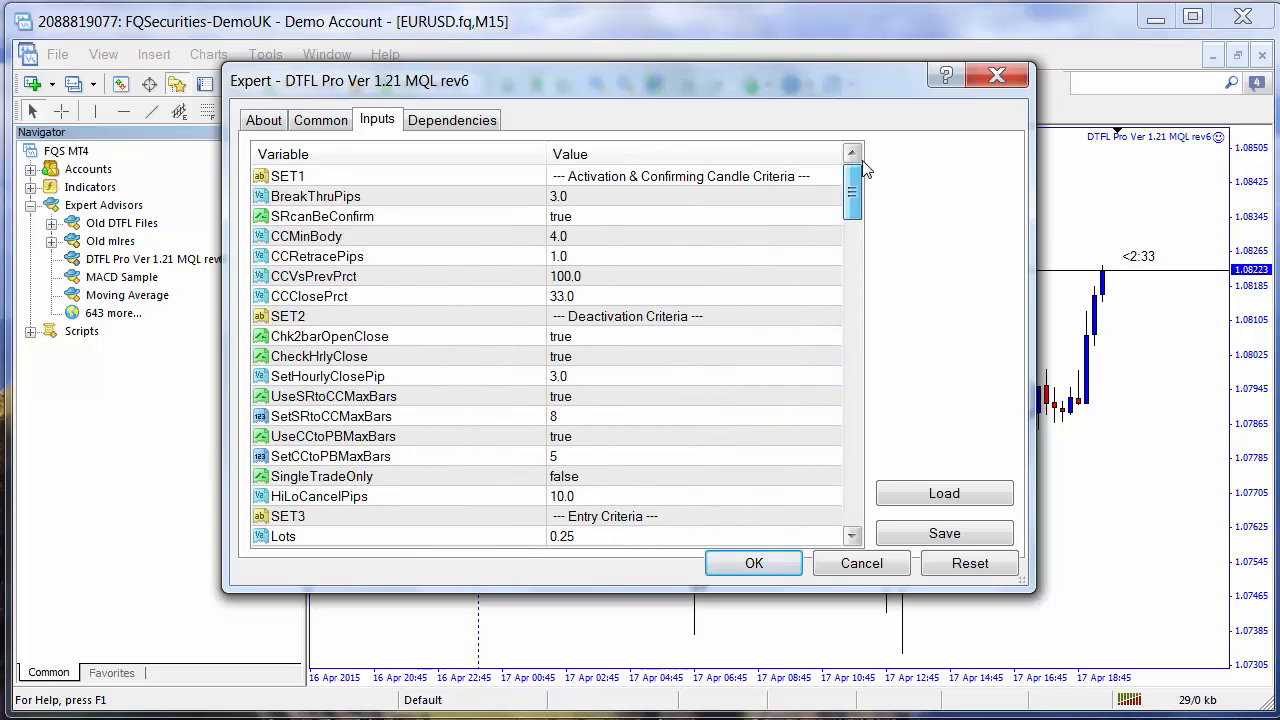
# - Load the preset 7 Month BackTest 31Mar14 to 25Oct14.set into the expert advisor's inputs and apply it to the chart
pyautogui.click(941, 495)
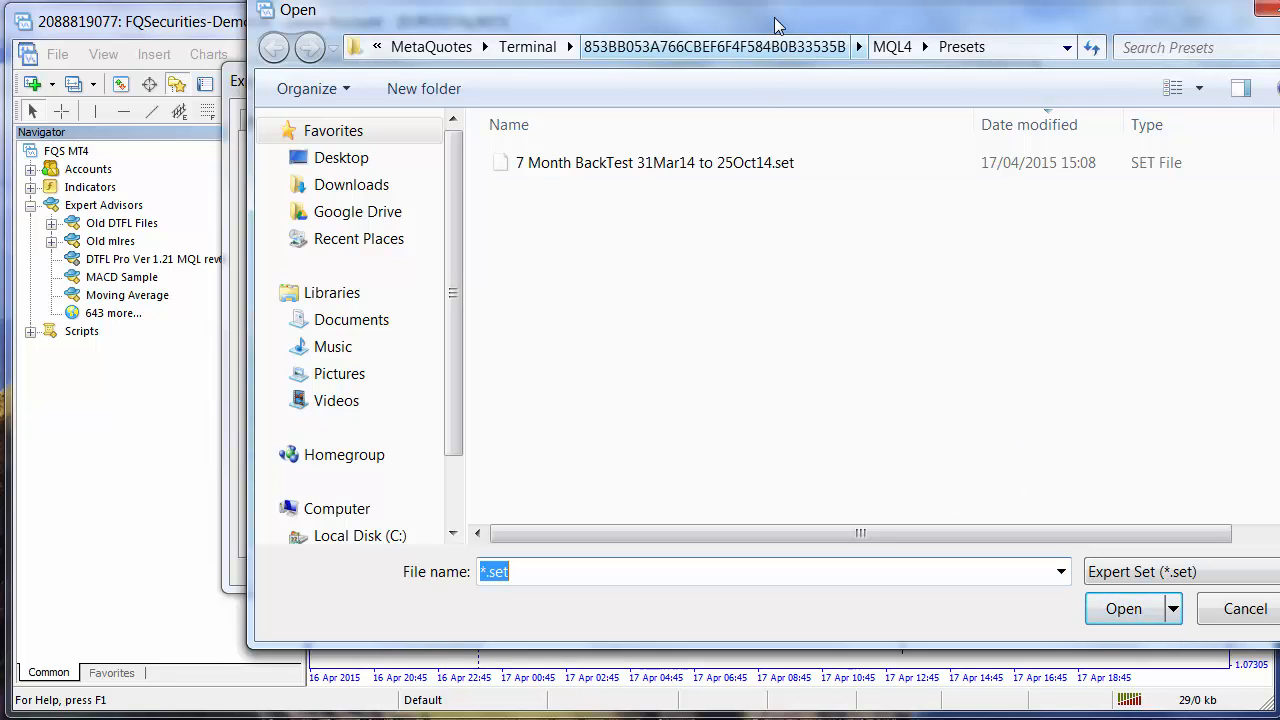
pyautogui.moveTo(775, 15); pyautogui.dragTo(674, 53)
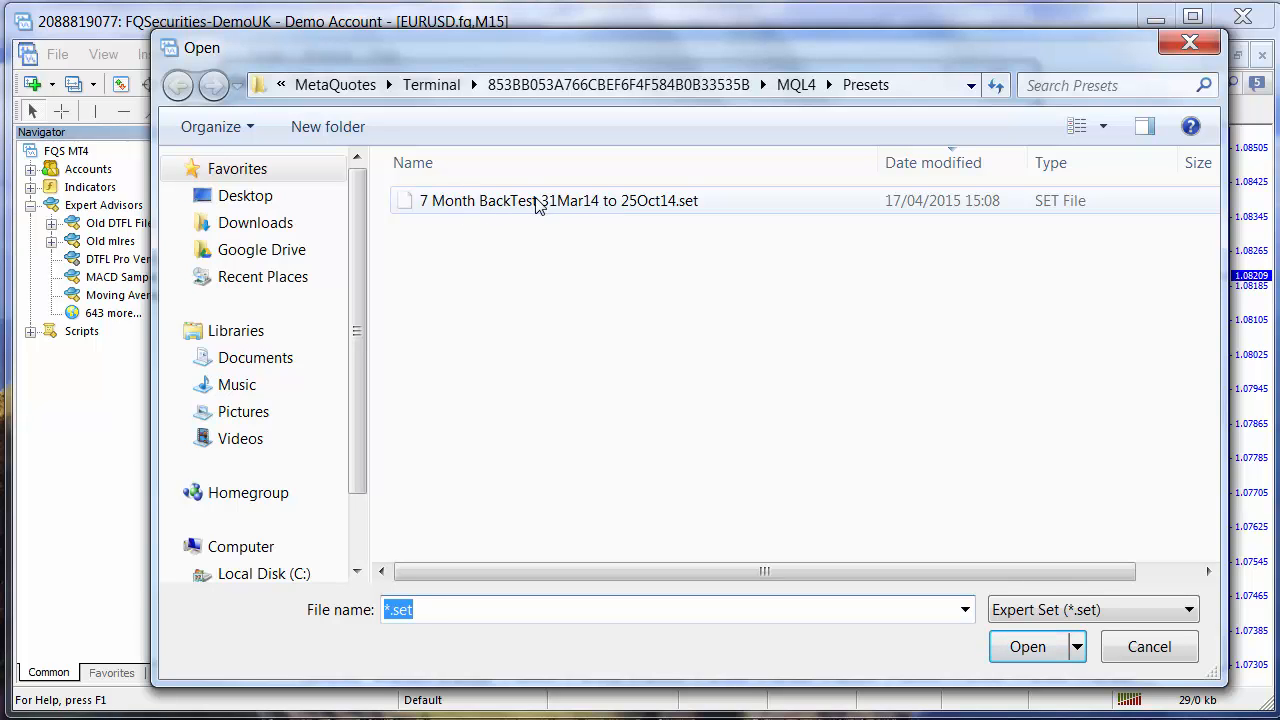
pyautogui.click(581, 203)
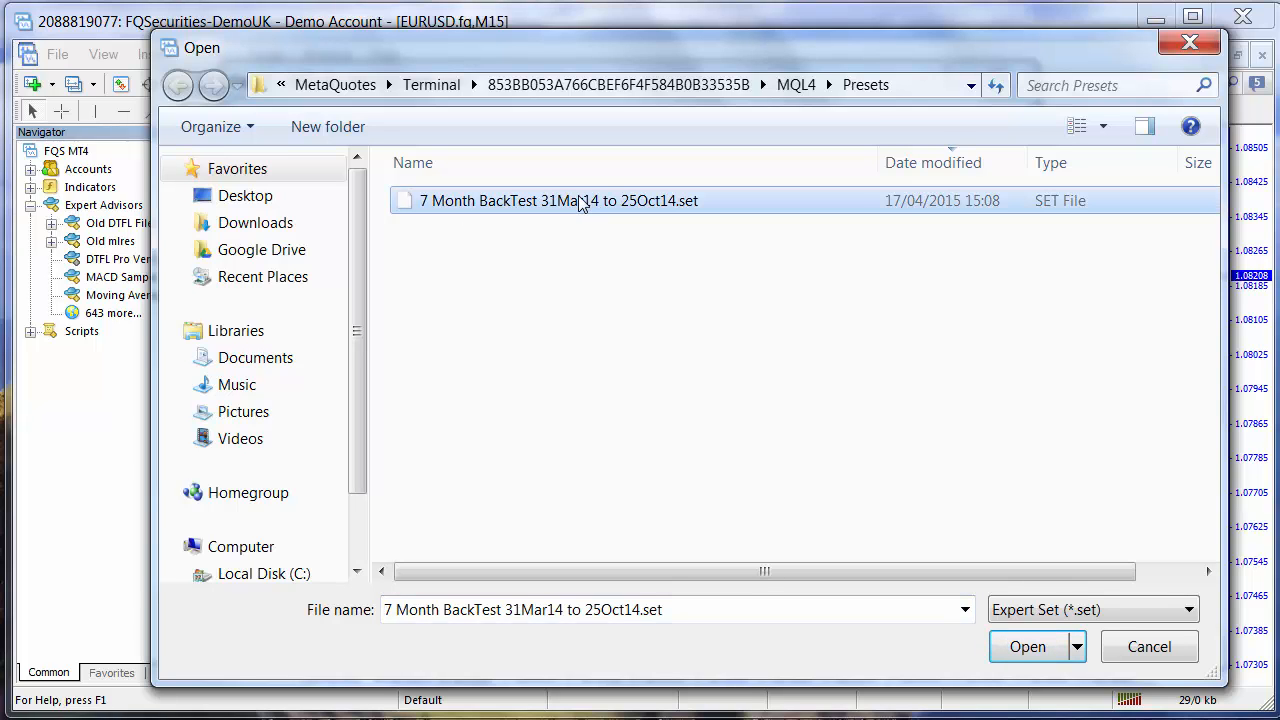
pyautogui.doubleClick(581, 201)
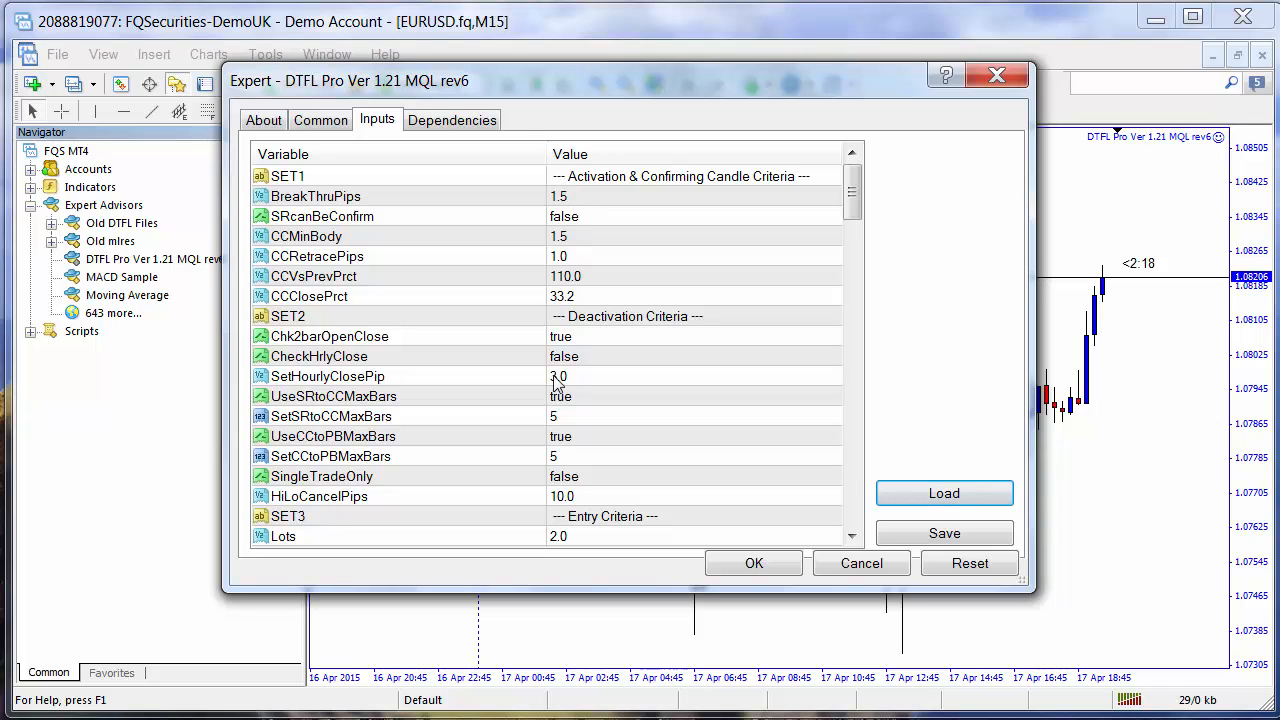
pyautogui.moveTo(850, 192); pyautogui.dragTo(874, 183)
pyautogui.click(752, 563)
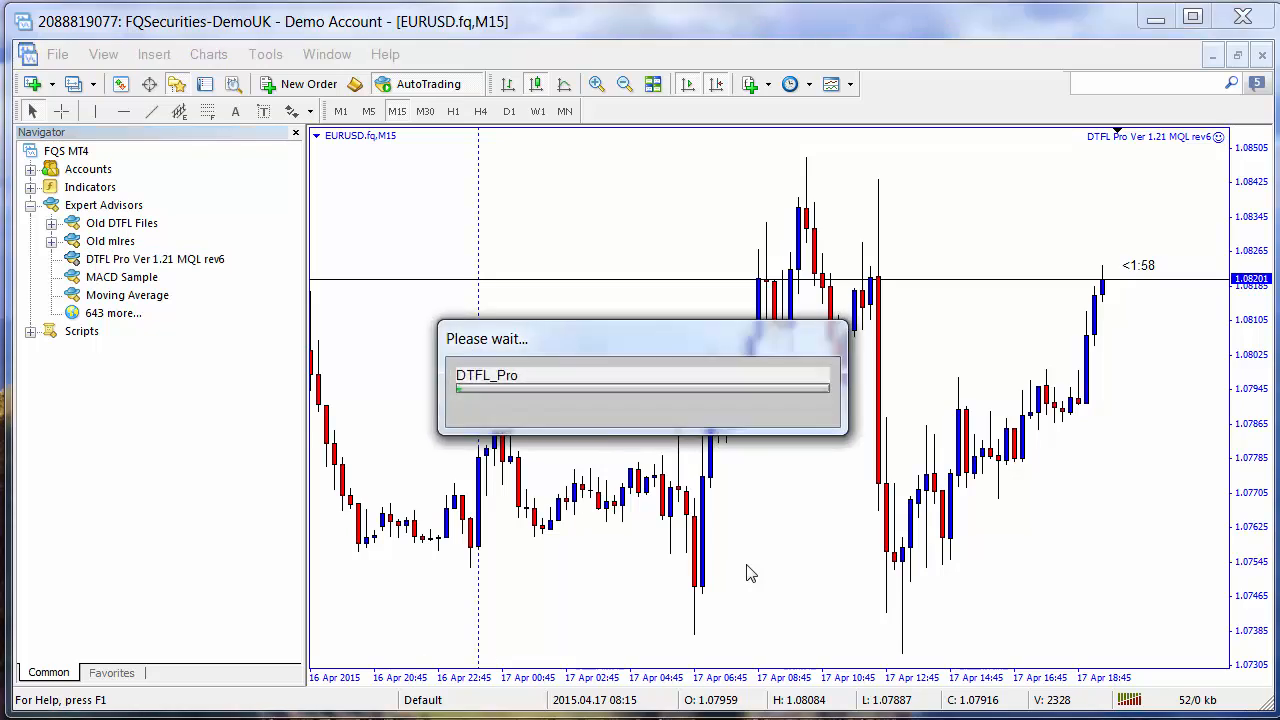
# - Accept the DTFL Pro trading warning and disclaimer, and hide the Navigator to widen the chart
pyautogui.moveTo(448, 150); pyautogui.dragTo(577, 77)
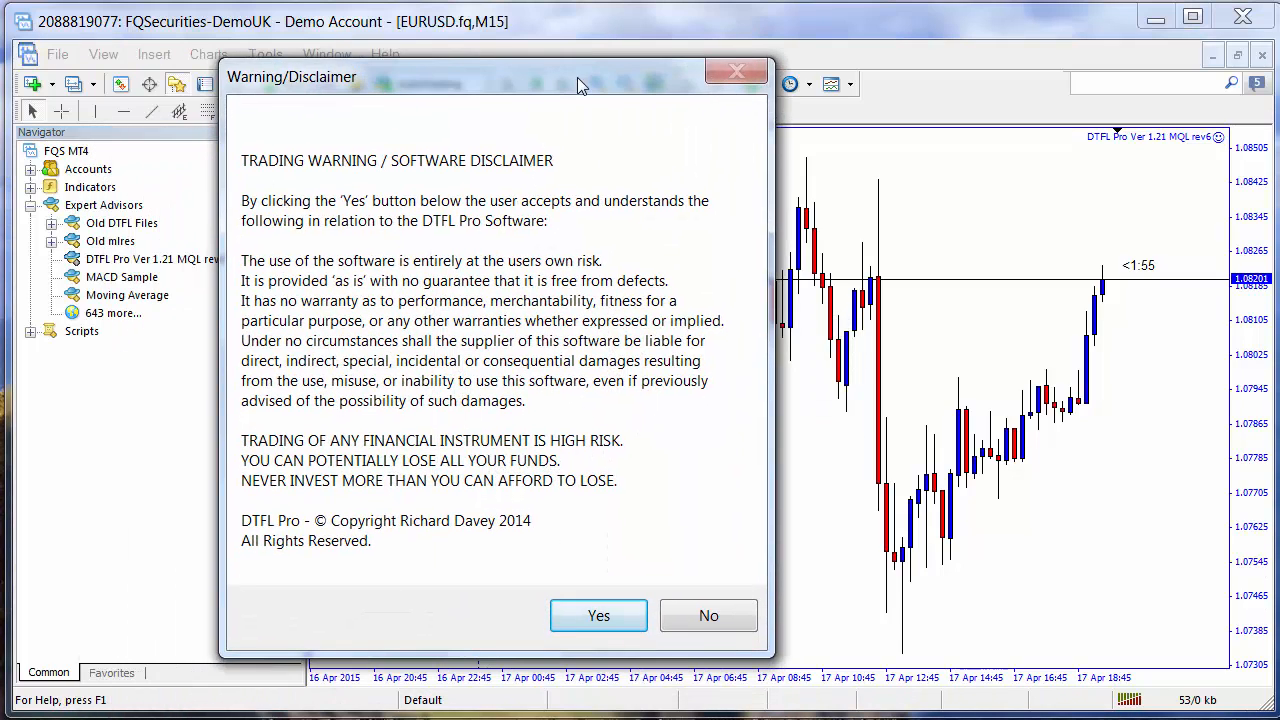
pyautogui.click(588, 620)
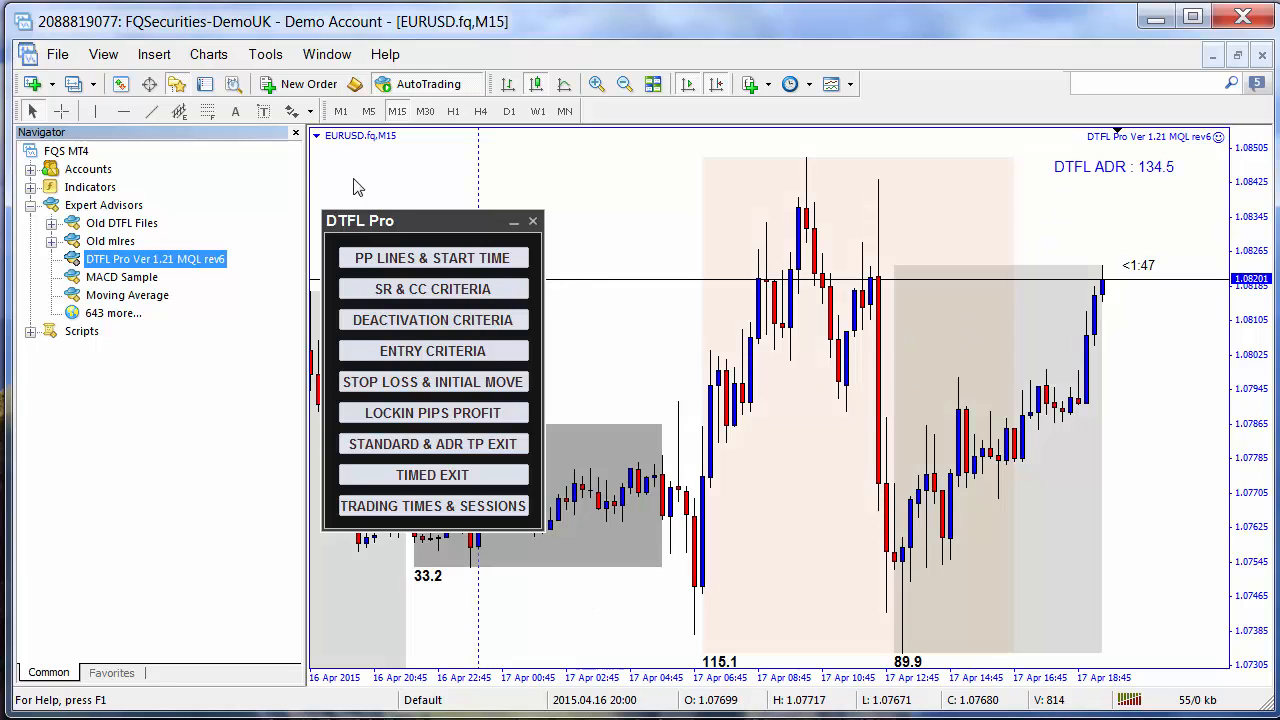
pyautogui.click(295, 134)
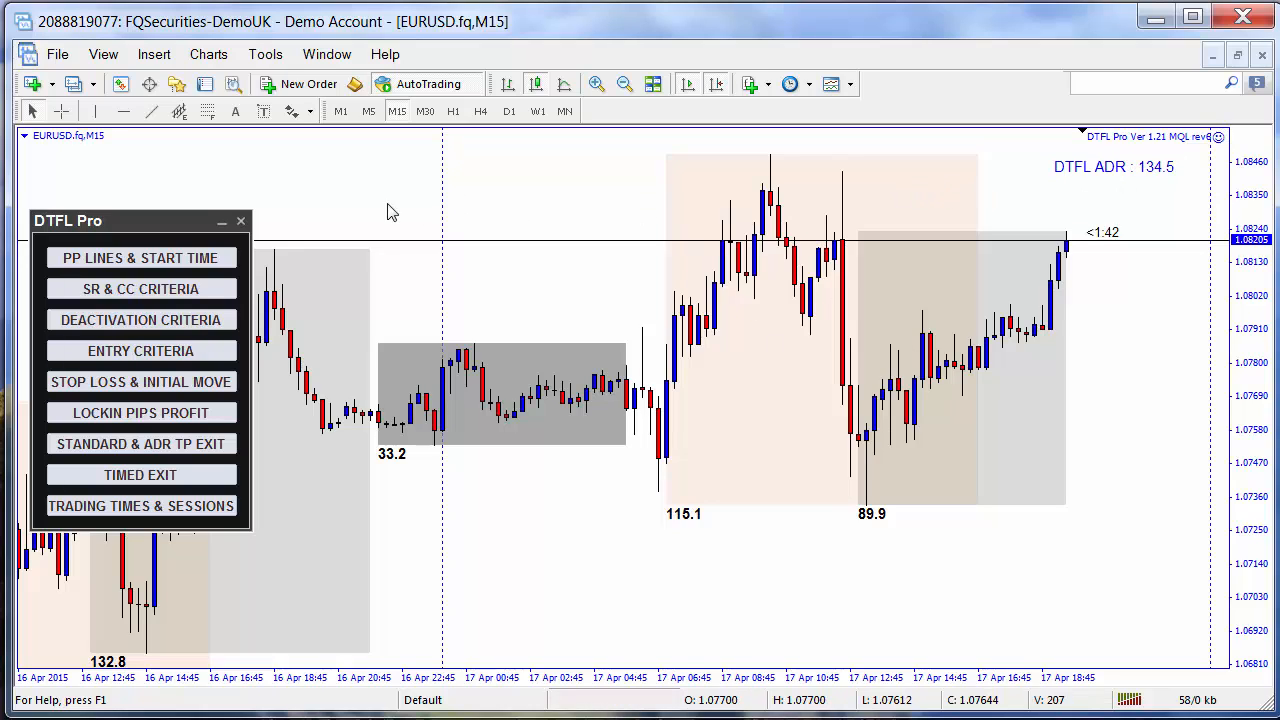
# - Check in the options that expert advisors are allowed automated trading and DLL imports
pyautogui.click(268, 56)
pyautogui.click(290, 190)
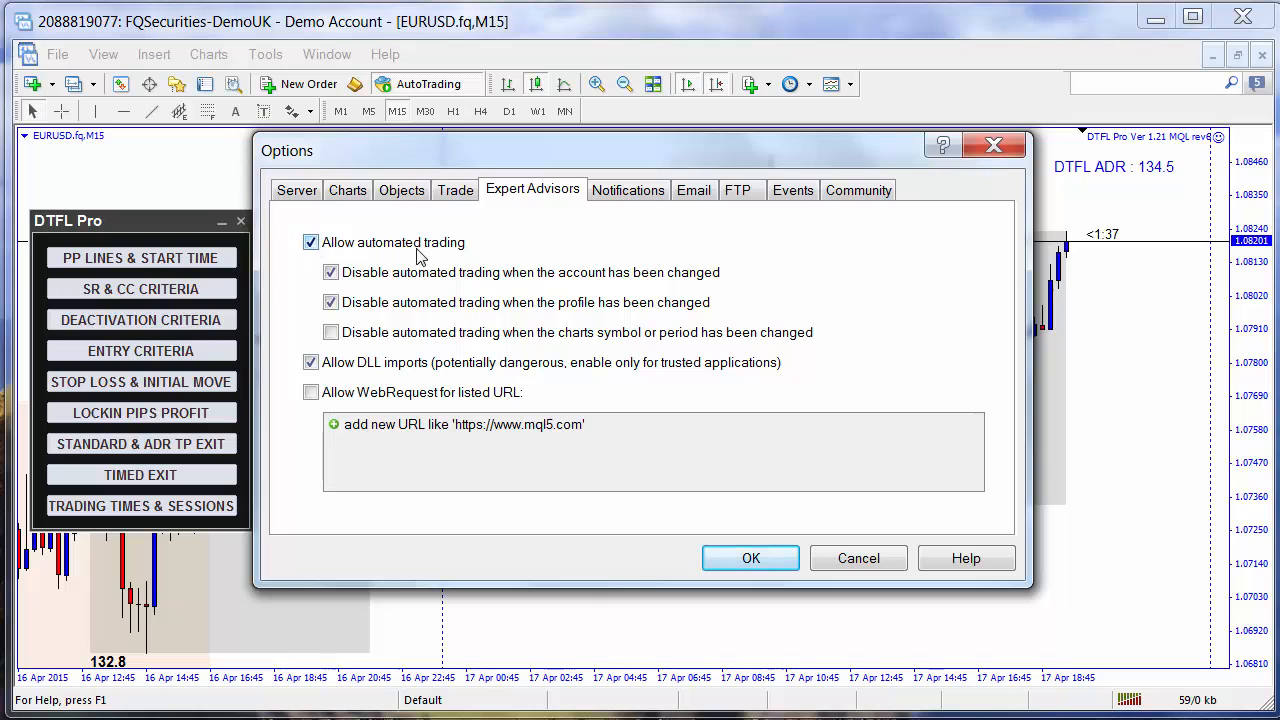
pyautogui.click(752, 560)
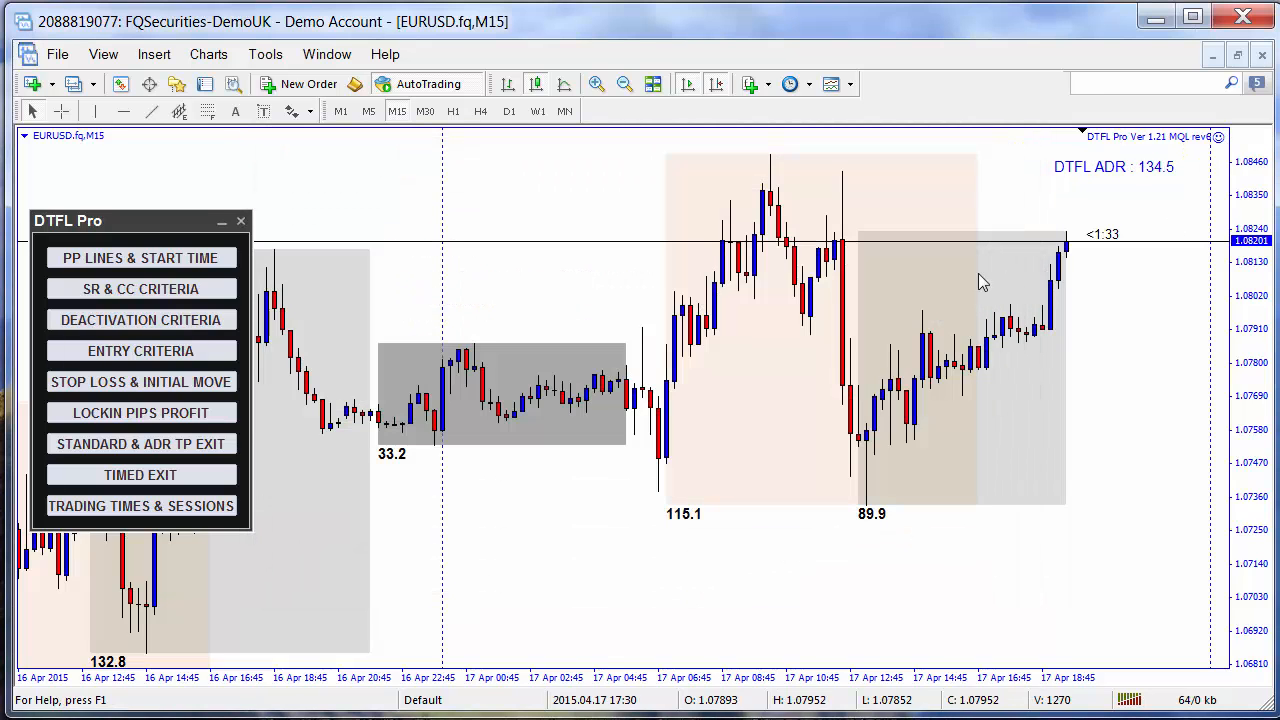
pyautogui.moveTo(613, 436); pyautogui.dragTo(529, 420)
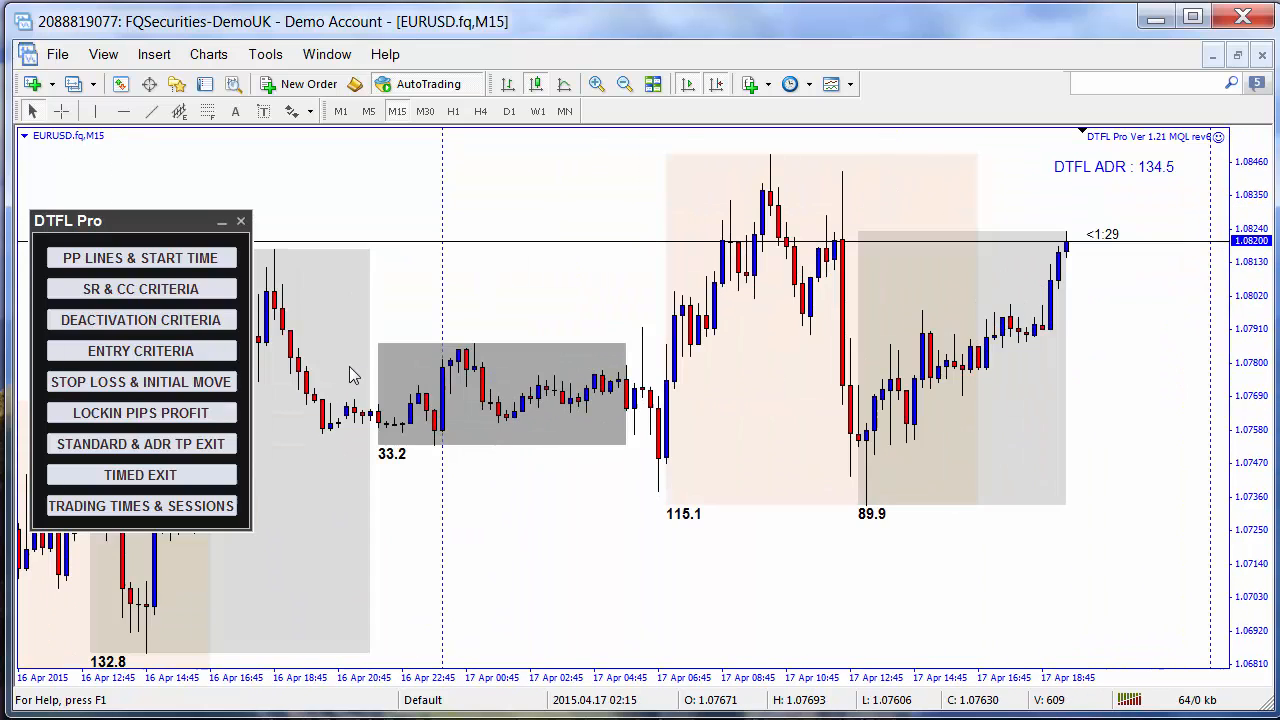
# - Examine the DTFL Pro panel's PP lines, SR and CC criteria, timed exit and trading sessions settings, leaving each without changes
pyautogui.click(196, 256)
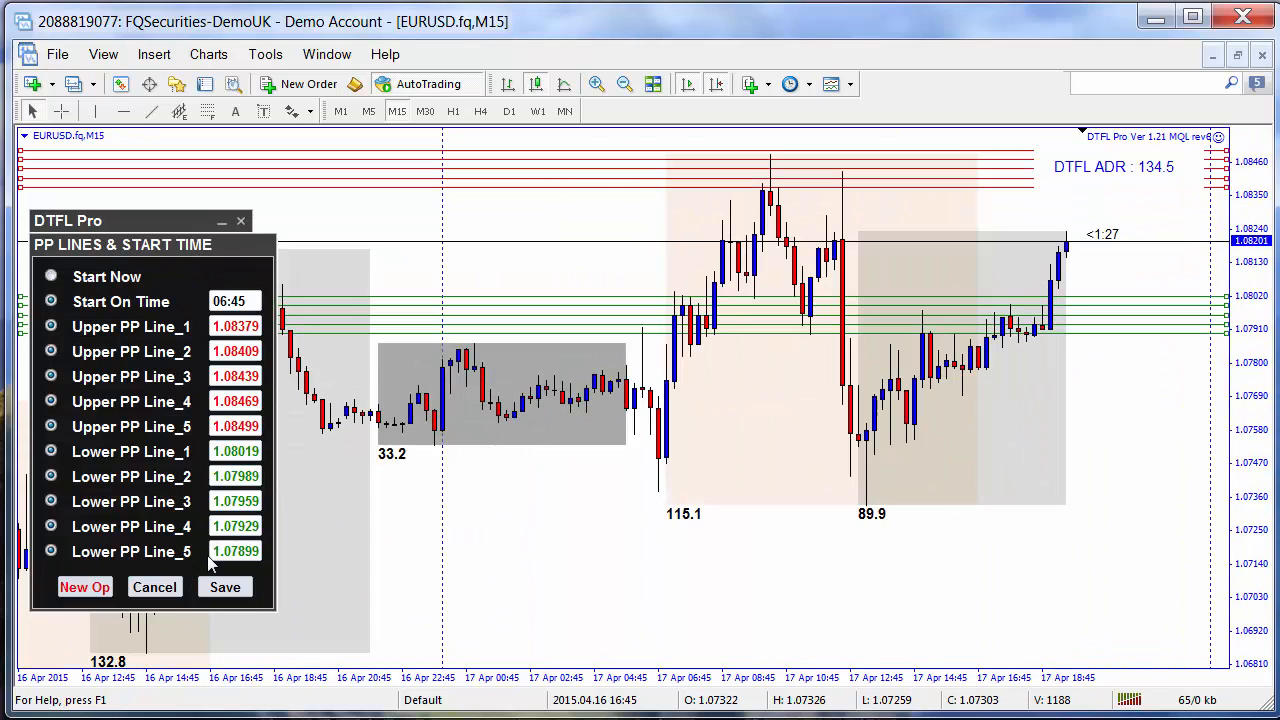
pyautogui.click(170, 588)
pyautogui.click(213, 292)
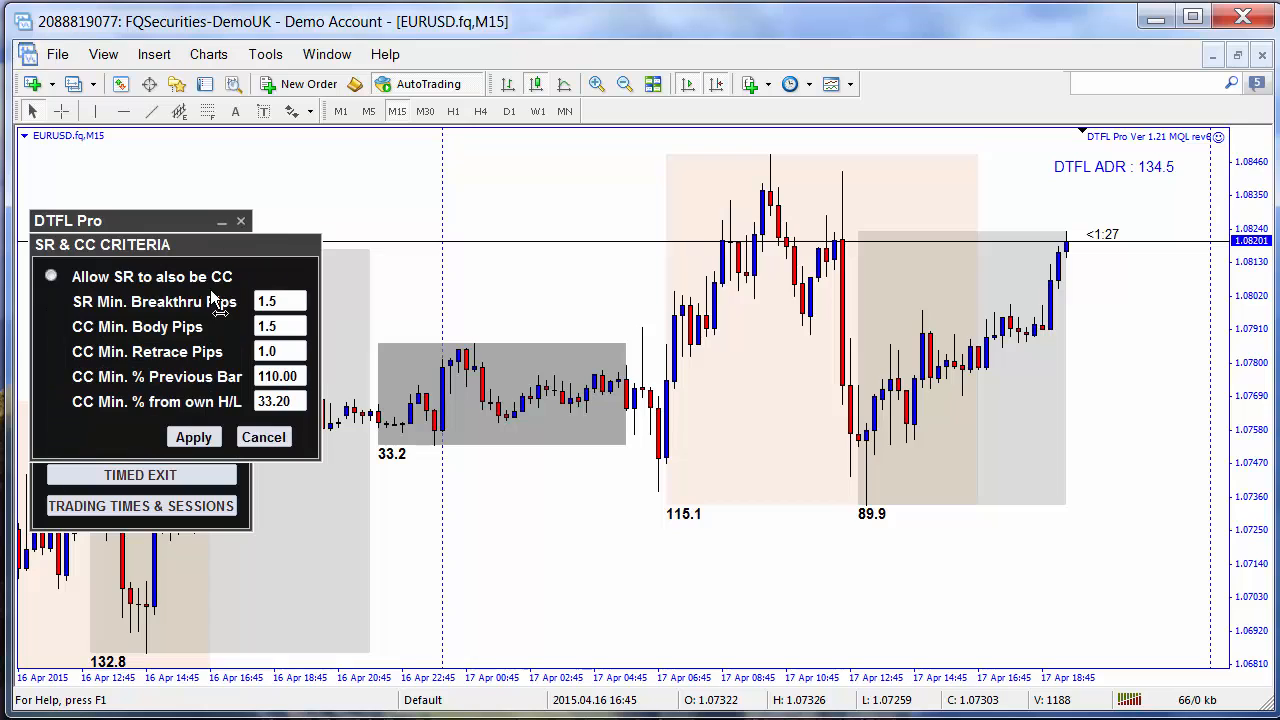
pyautogui.click(288, 440)
pyautogui.click(210, 477)
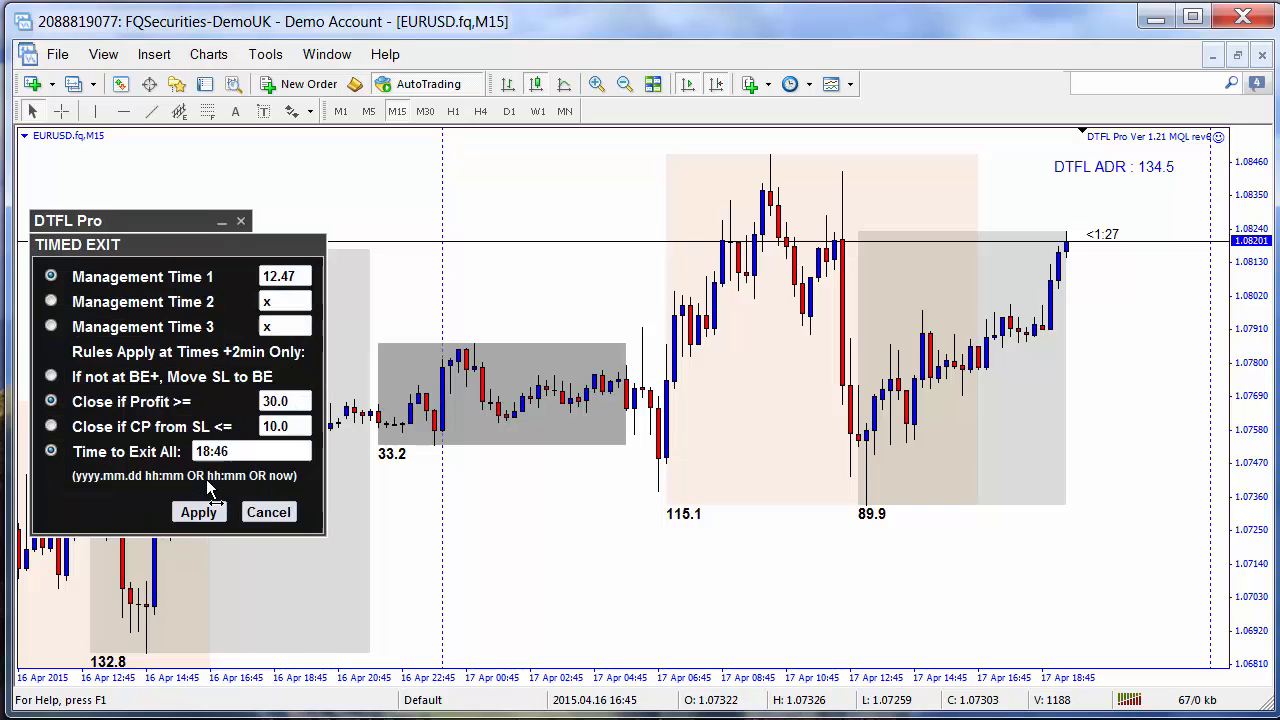
pyautogui.click(268, 514)
pyautogui.click(213, 506)
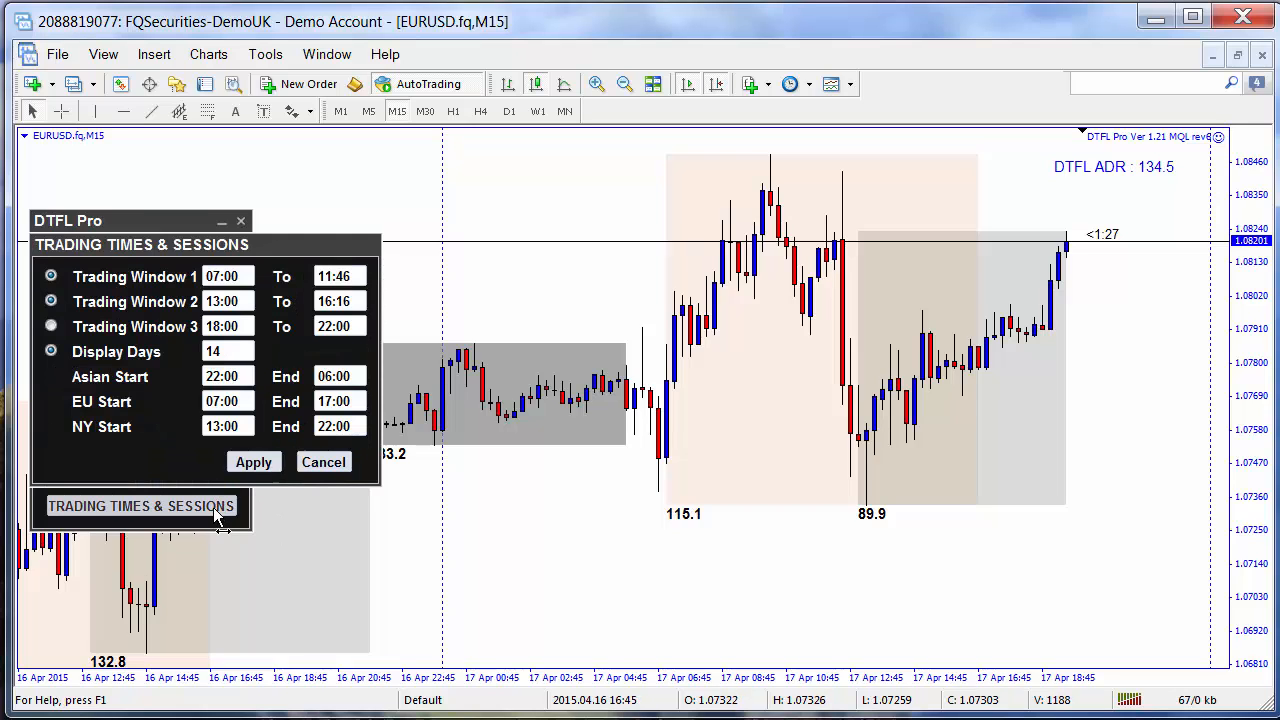
pyautogui.click(322, 462)
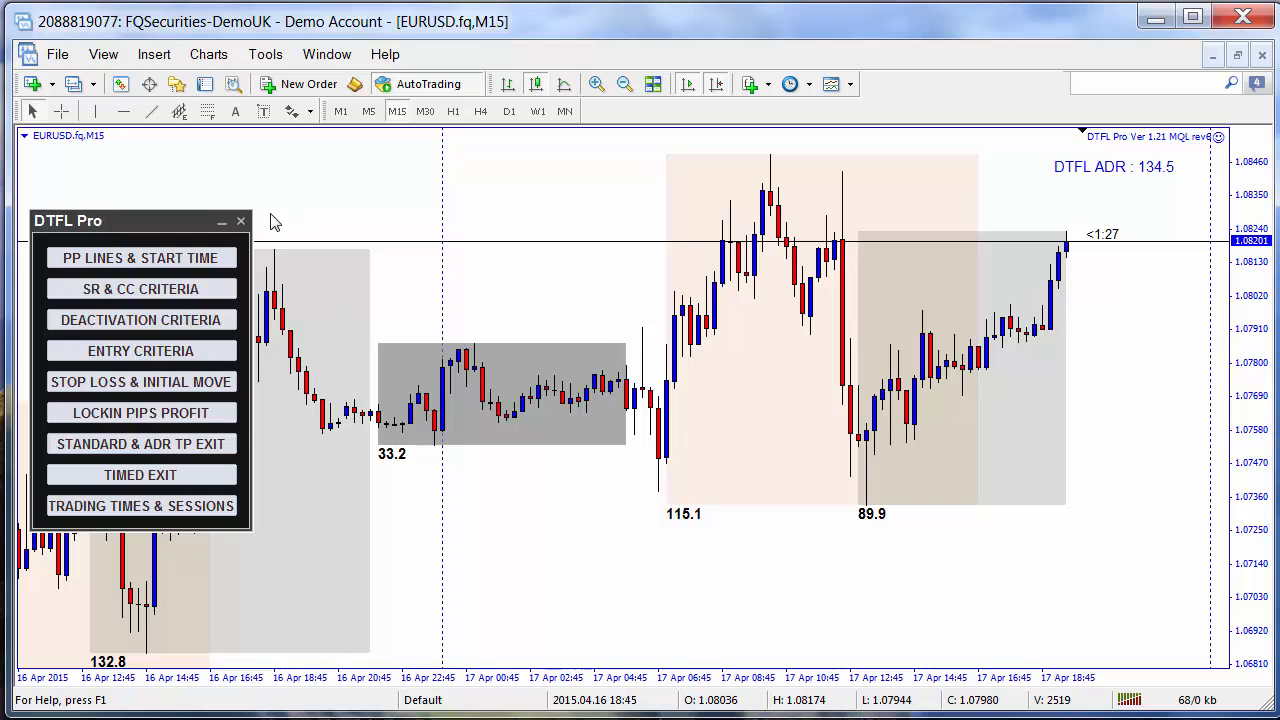
# - Open the Strategy Tester and choose the M15 period for the EURUSD.fq test with the every tick model
pyautogui.click(231, 85)
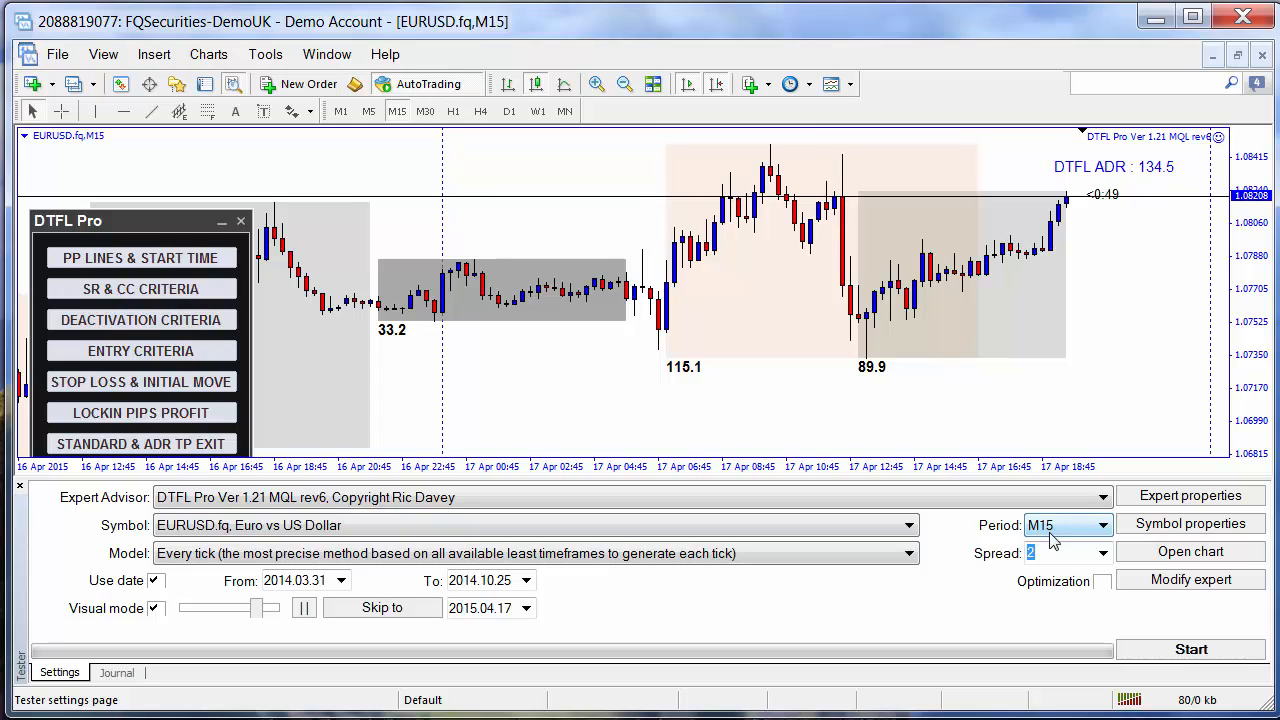
pyautogui.click(1101, 528)
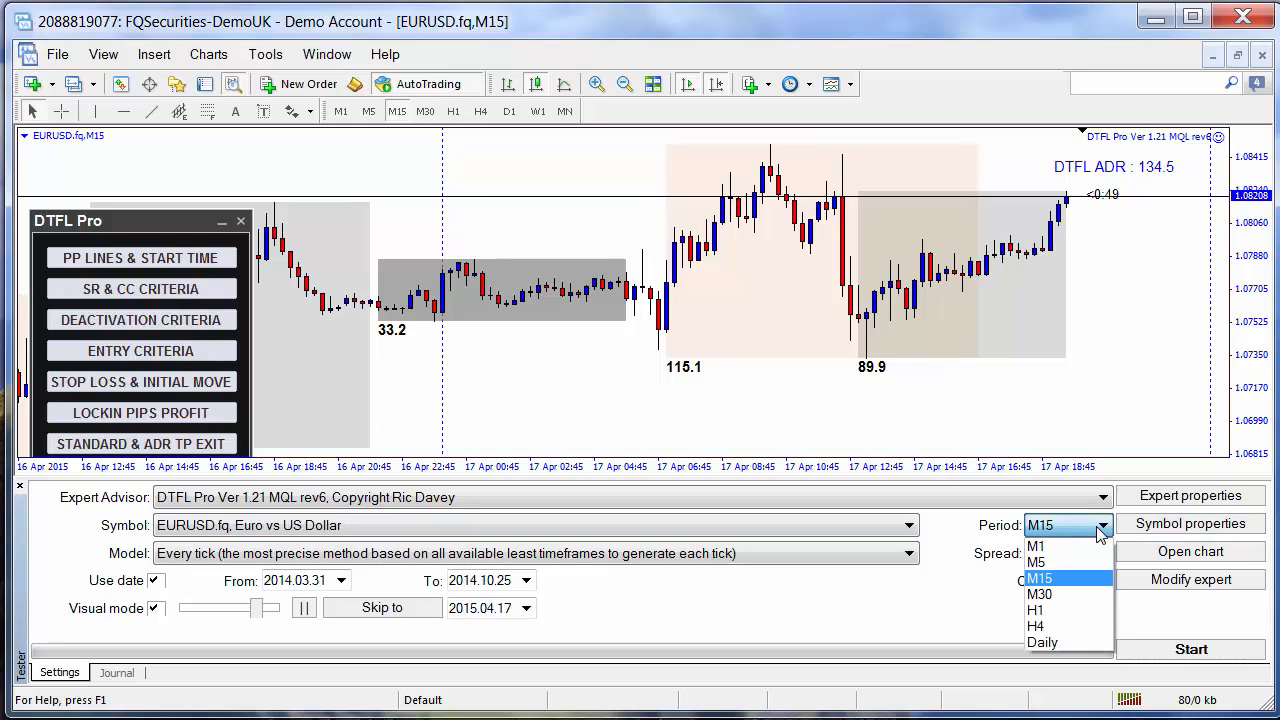
pyautogui.click(1049, 580)
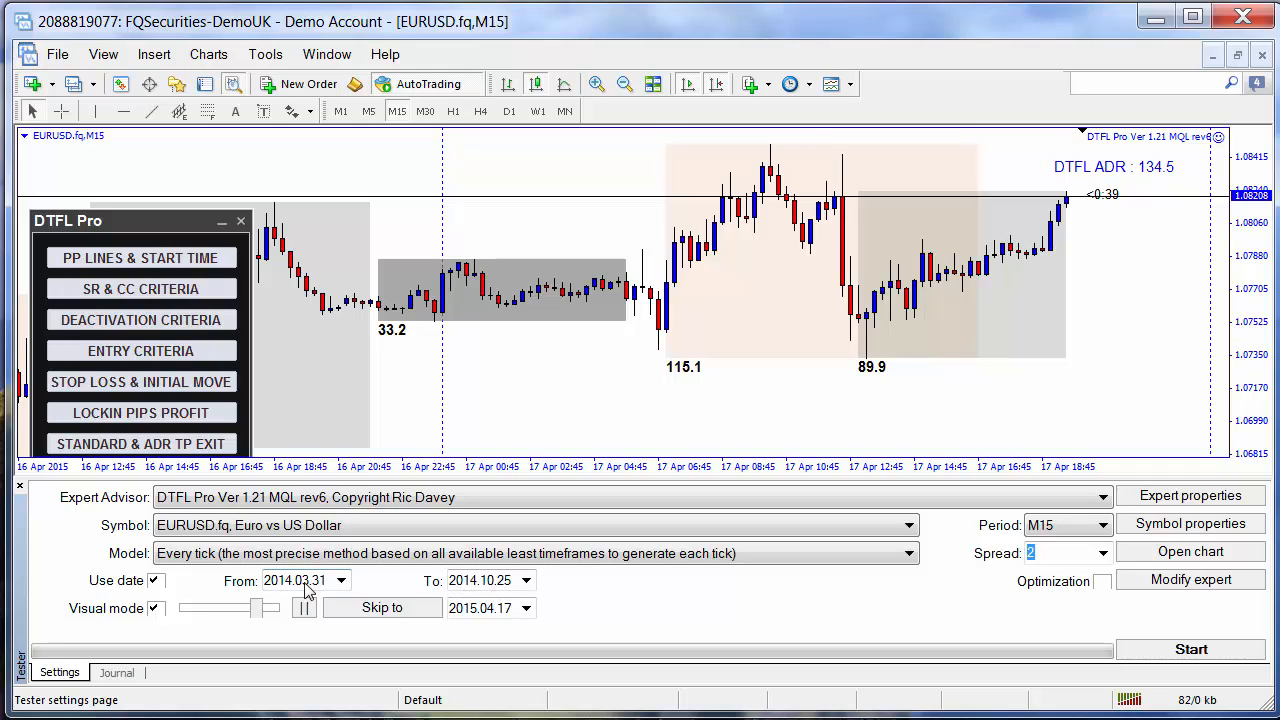
pyautogui.click(838, 556)
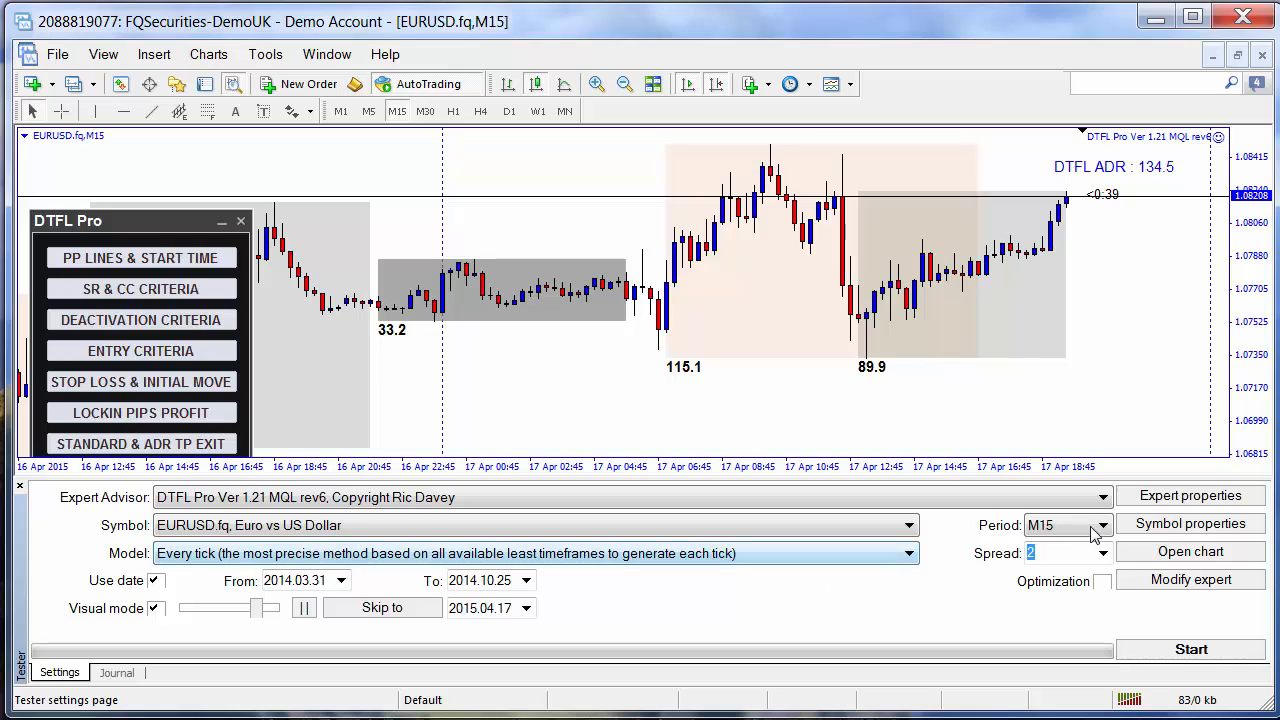
# - Load 7 Month BackTest 31Mar14 to 25Oct14.set into the tester's expert properties, review the inputs and confirm them
pyautogui.click(1167, 502)
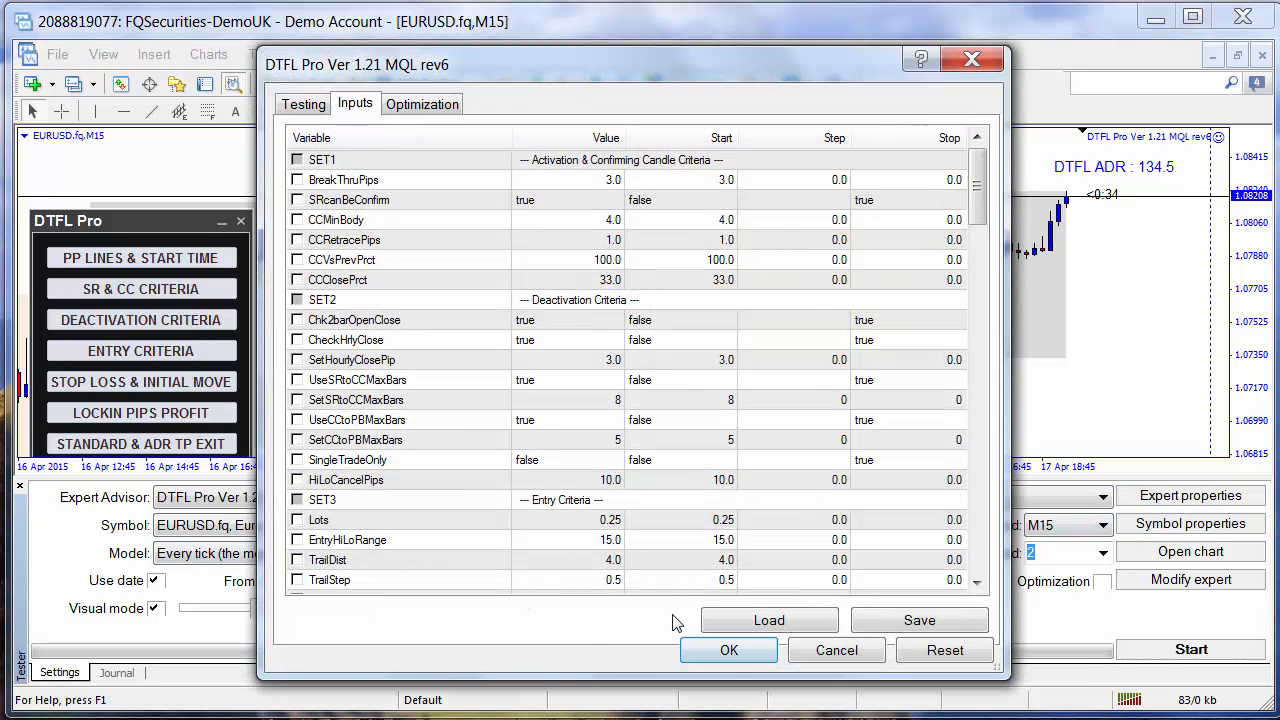
pyautogui.click(758, 619)
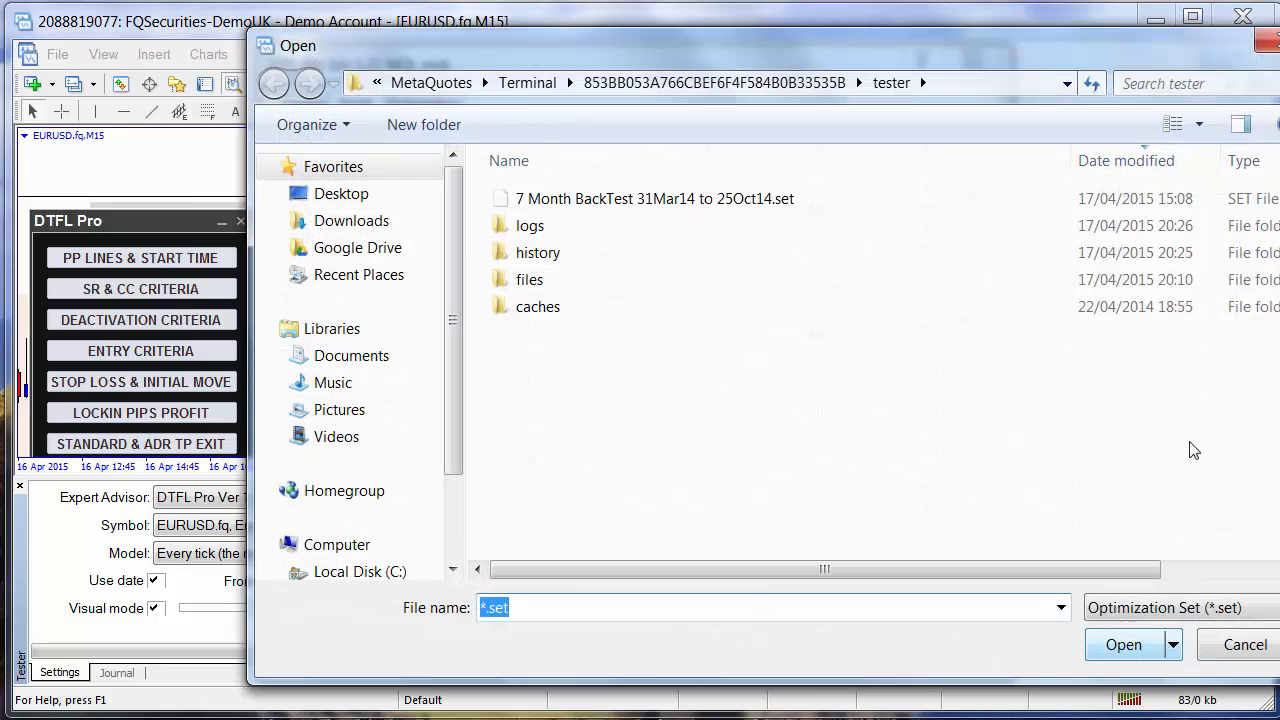
pyautogui.doubleClick(628, 200)
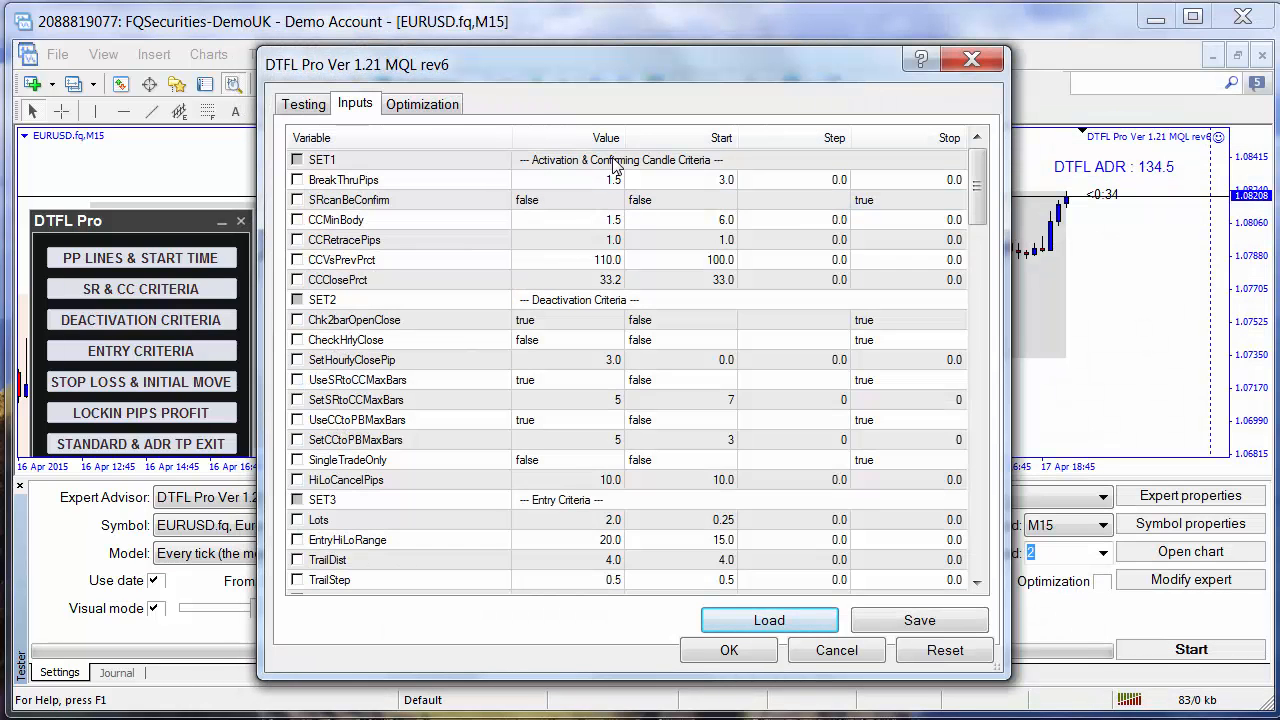
pyautogui.click(606, 342)
pyautogui.moveTo(976, 205)
pyautogui.mouseDown()
pyautogui.moveTo(977, 535)
pyautogui.moveTo(977, 186)
pyautogui.mouseUp()
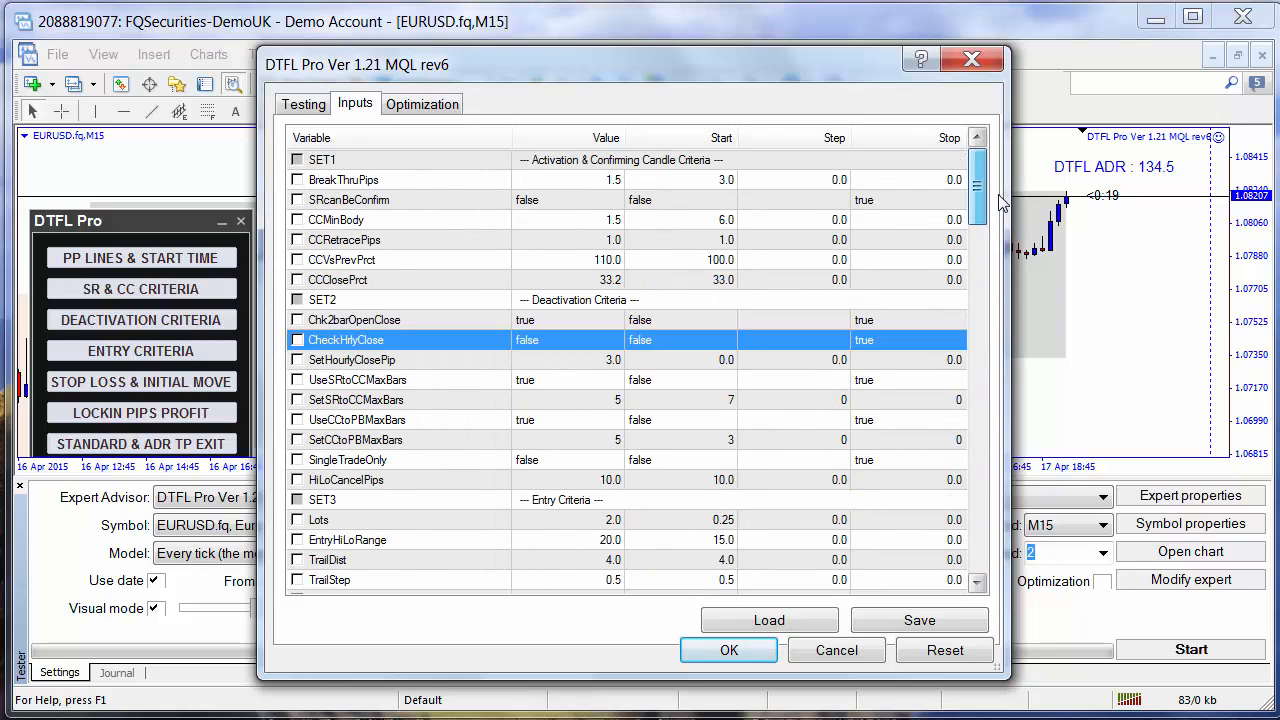
pyautogui.click(733, 650)
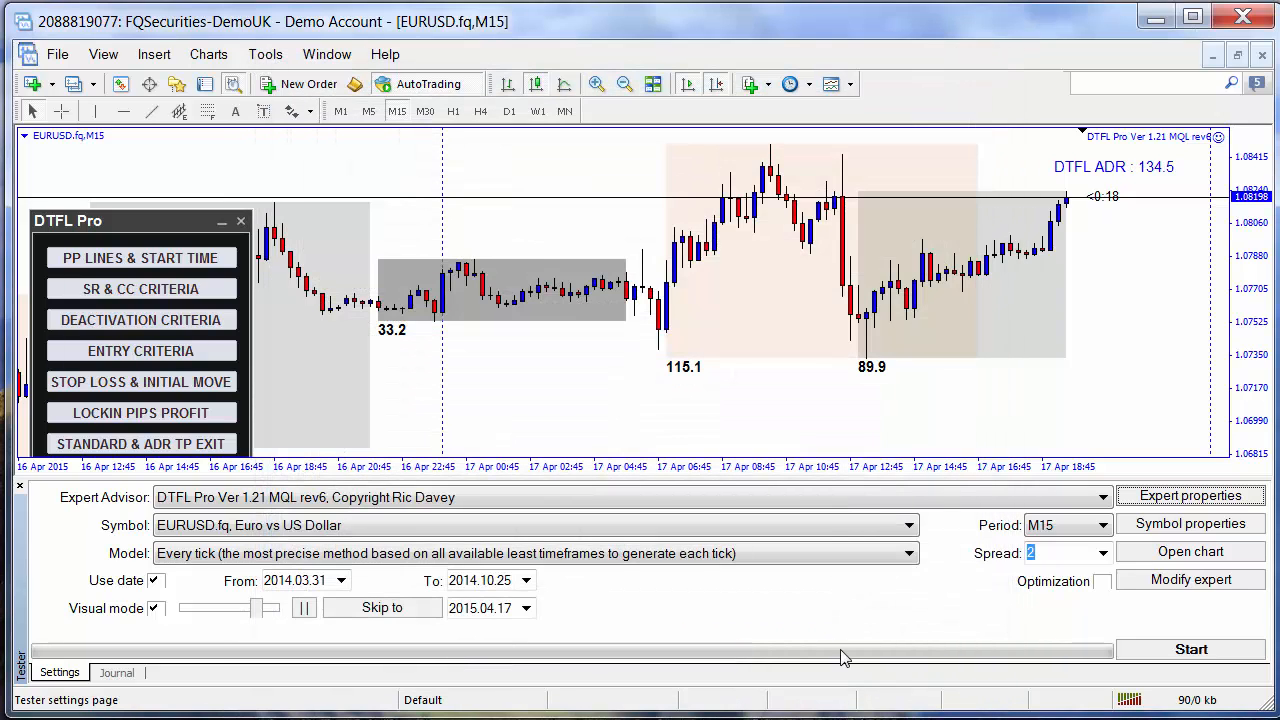
# - Start the visual back test, glance at its journal, raise the playback speed to the maximum and pause the run
pyautogui.click(1186, 650)
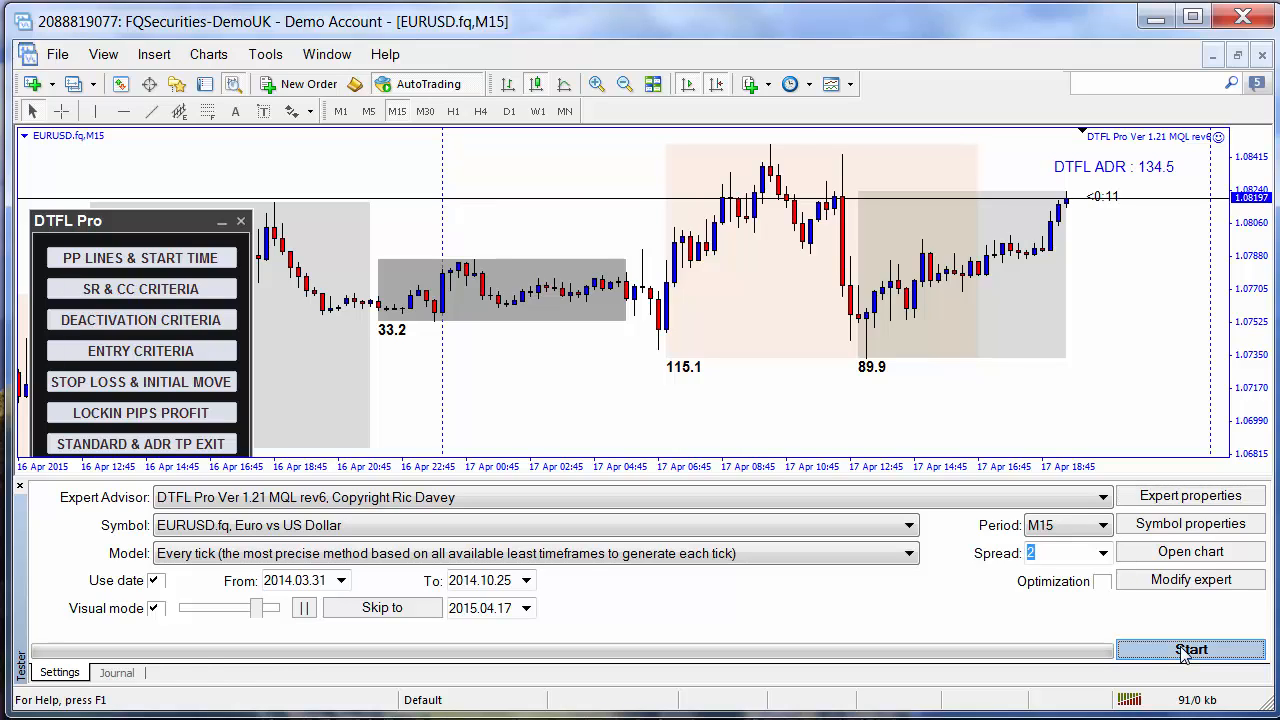
pyautogui.click(275, 674)
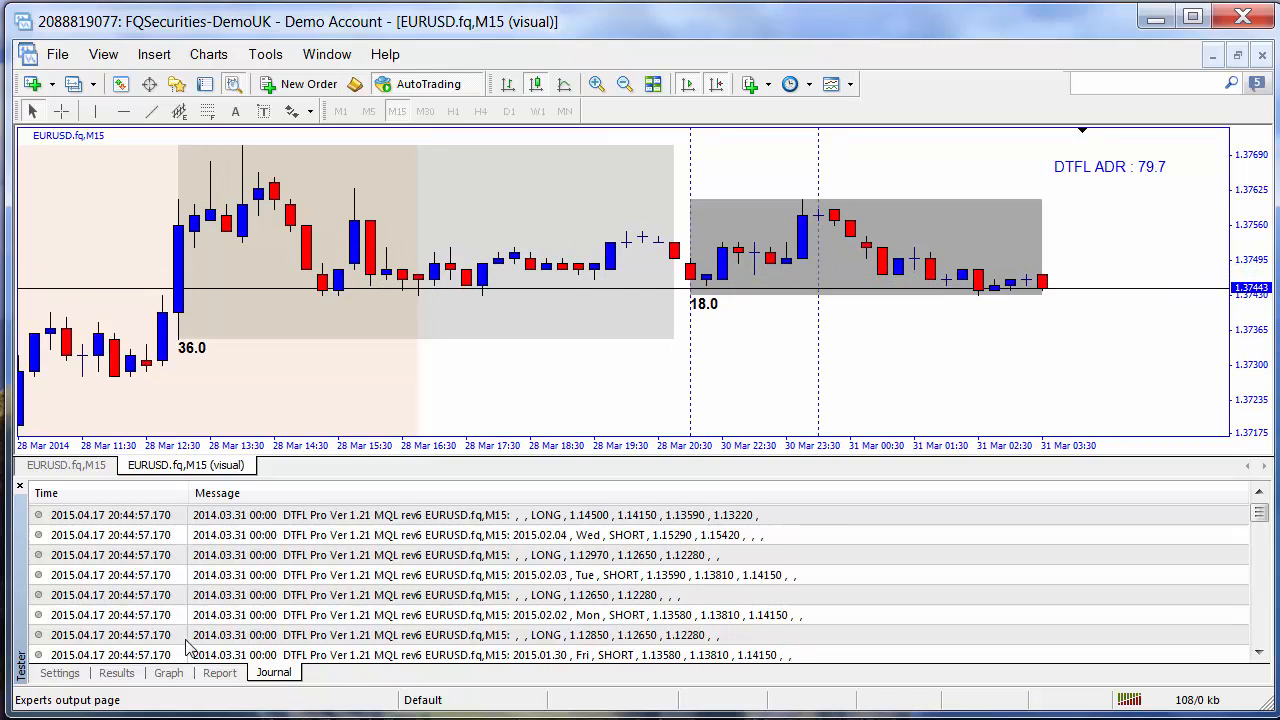
pyautogui.click(59, 673)
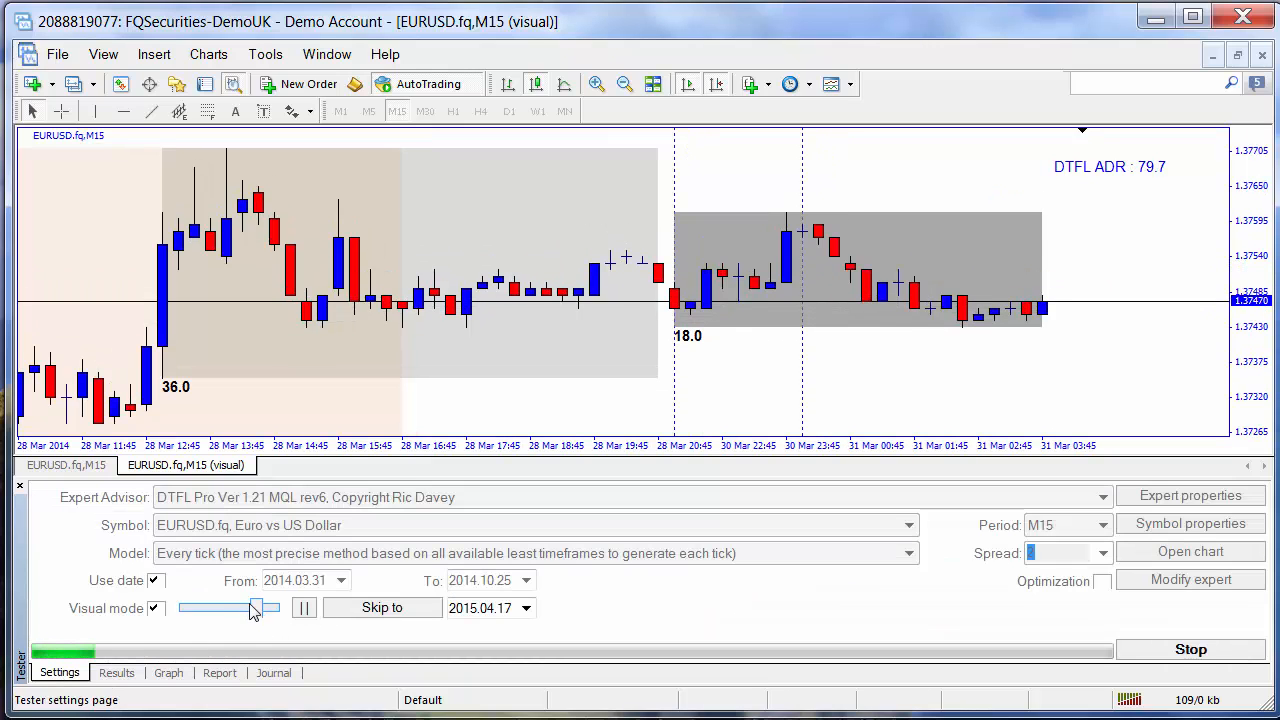
pyautogui.moveTo(259, 608); pyautogui.dragTo(272, 608)
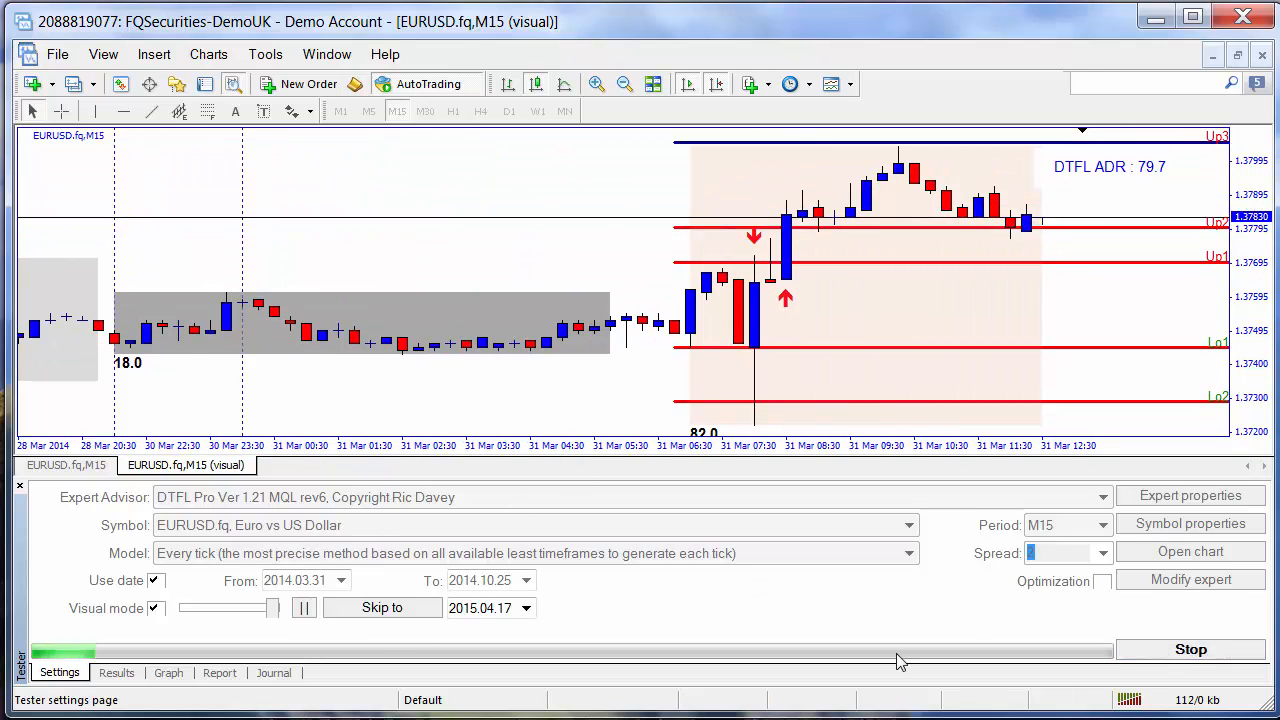
pyautogui.click(304, 608)
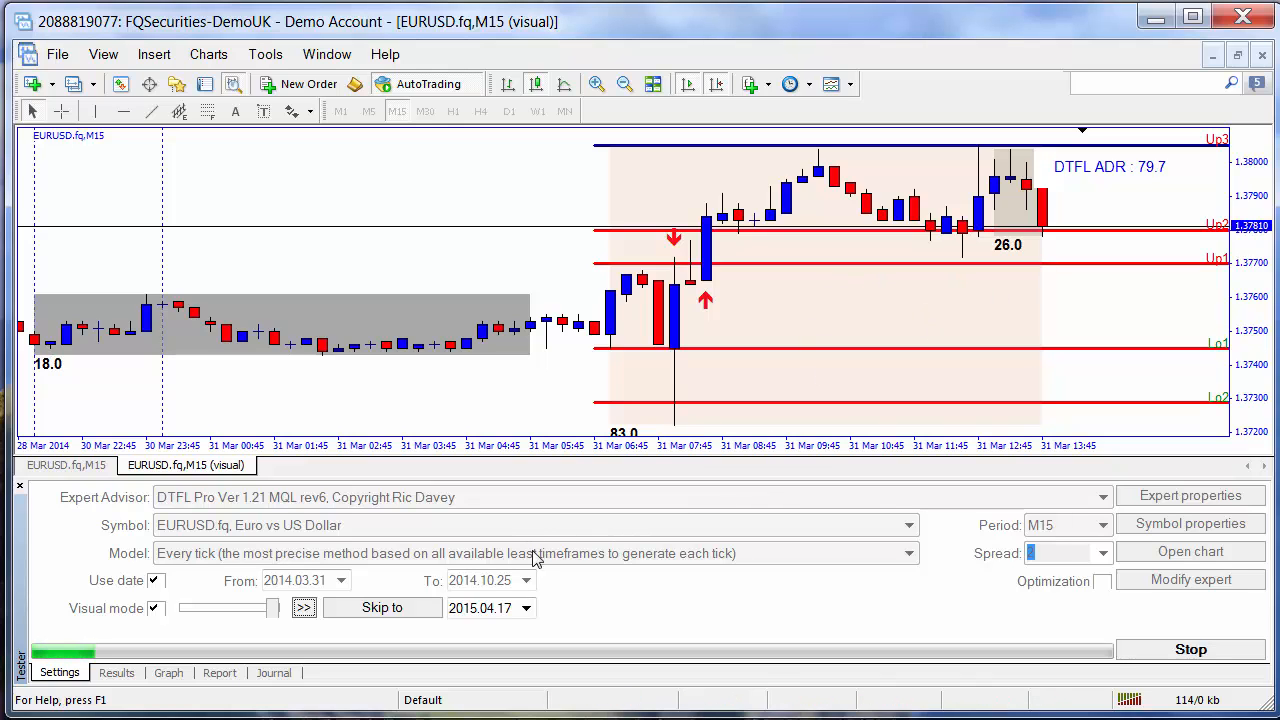
# - Read through the tester journal's messages about PP line activations and deactivations
pyautogui.click(273, 673)
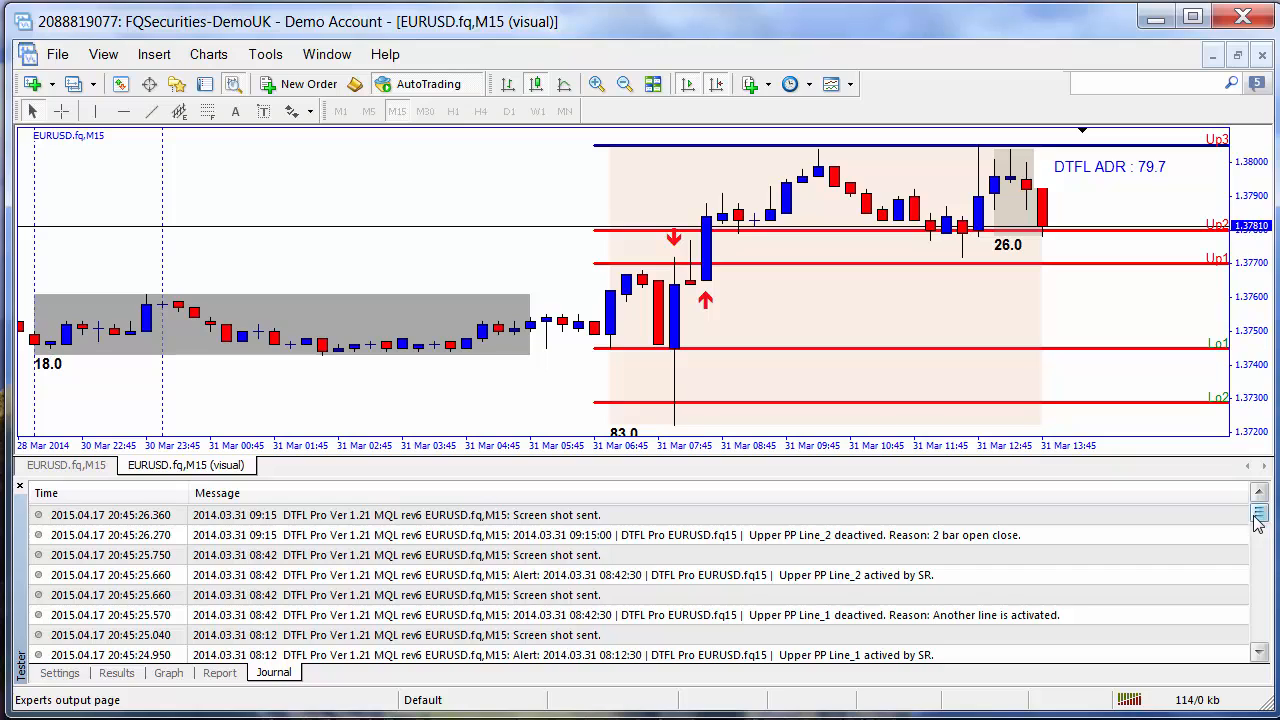
pyautogui.moveTo(1258, 514)
pyautogui.mouseDown()
pyautogui.moveTo(1240, 622)
pyautogui.moveTo(1253, 522)
pyautogui.mouseUp()
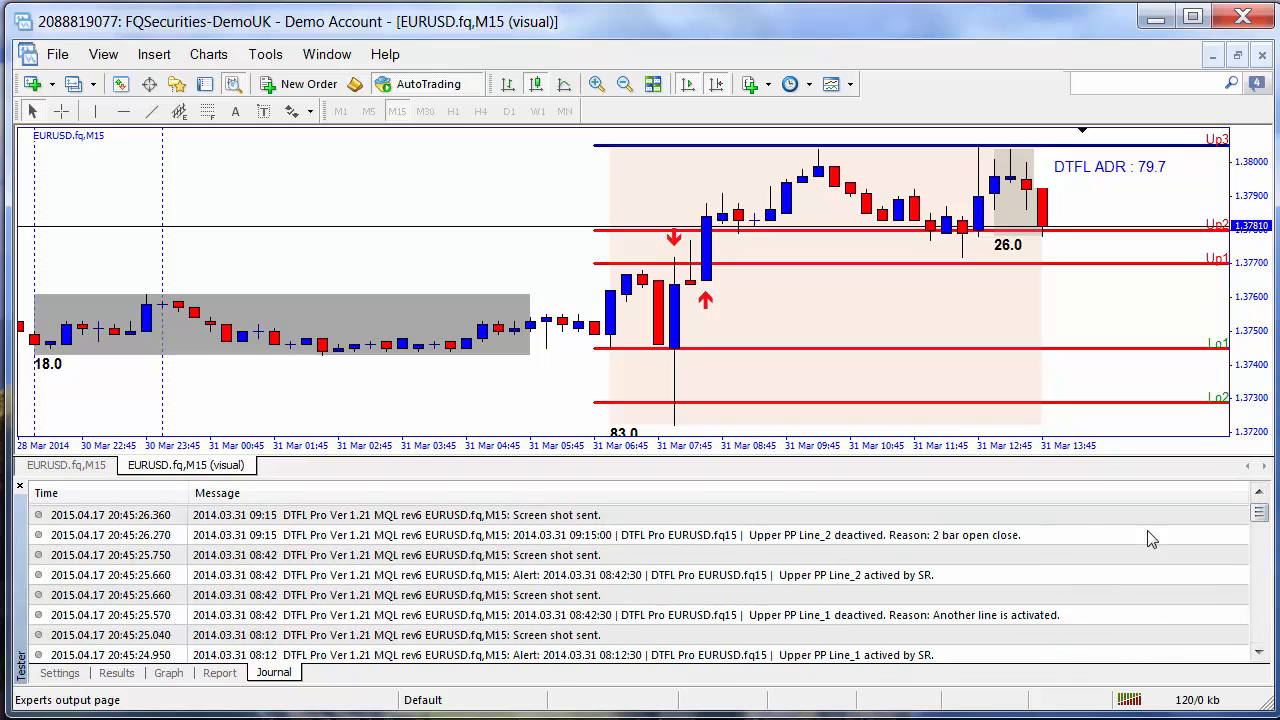
pyautogui.moveTo(1260, 520); pyautogui.dragTo(1259, 632)
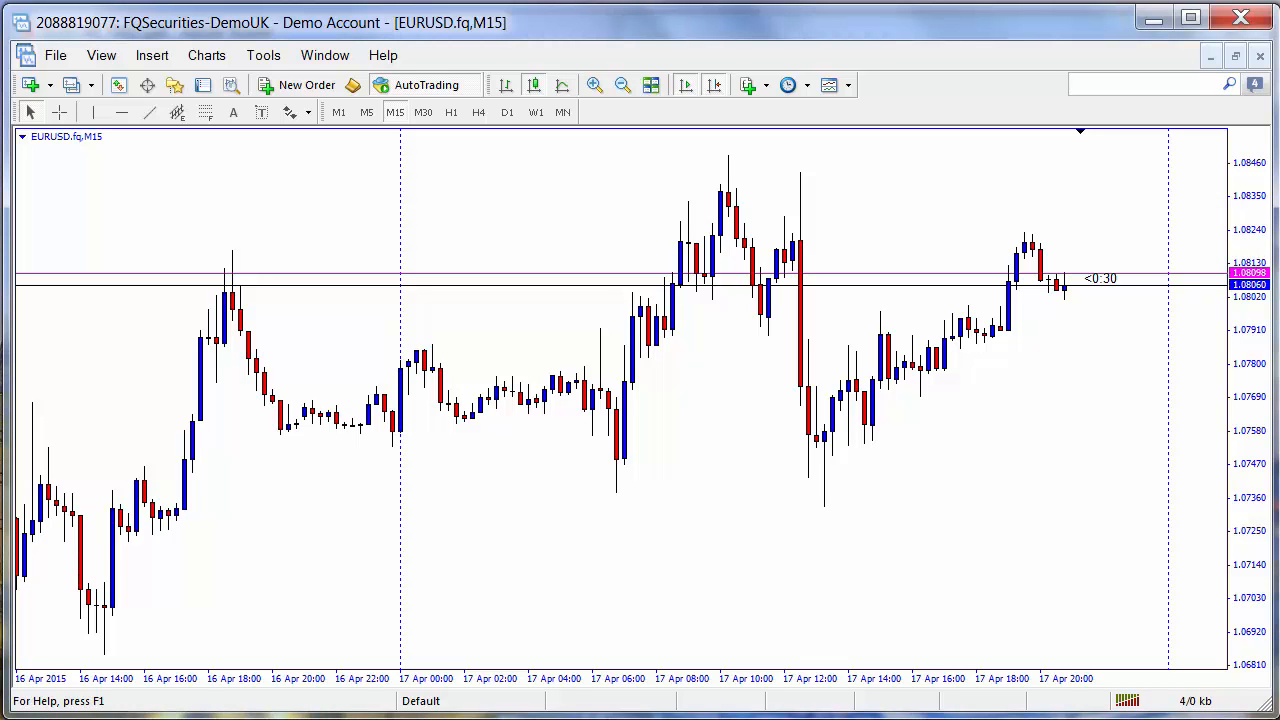
# - Open the terminal options and examine the push notification settings and the MetaQuotes ID field
pyautogui.click(264, 56)
pyautogui.click(297, 196)
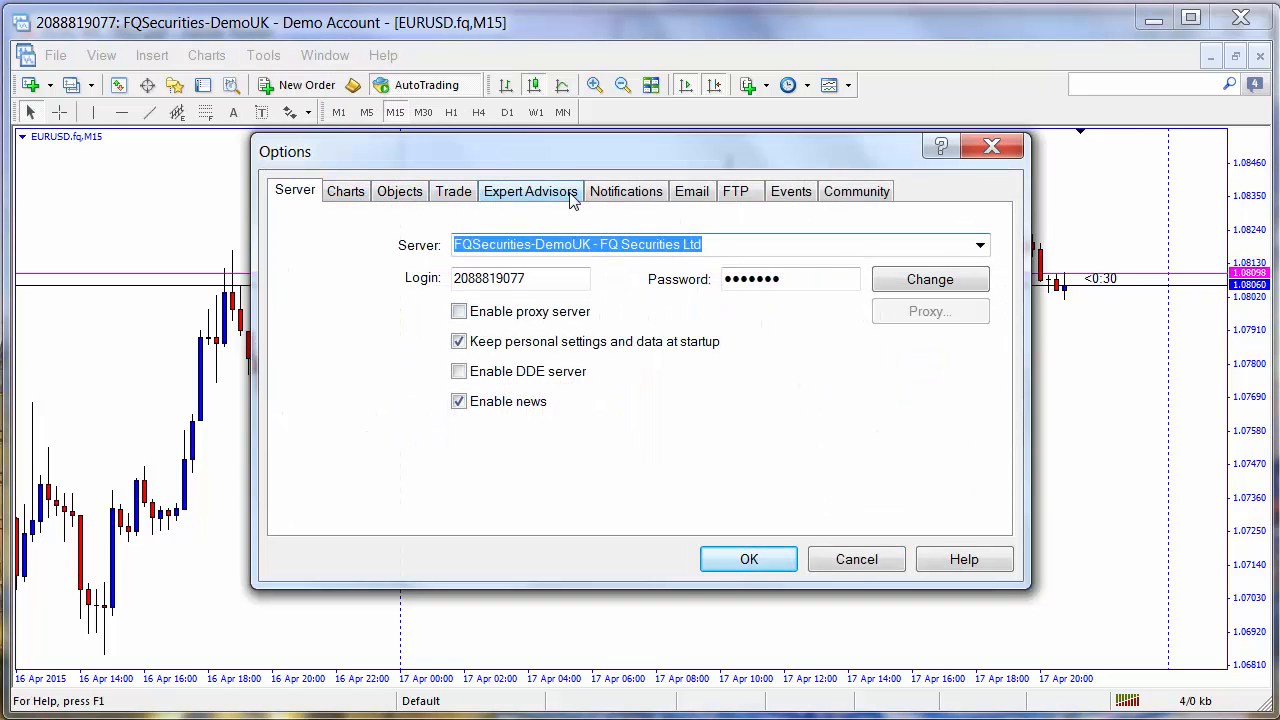
pyautogui.click(624, 196)
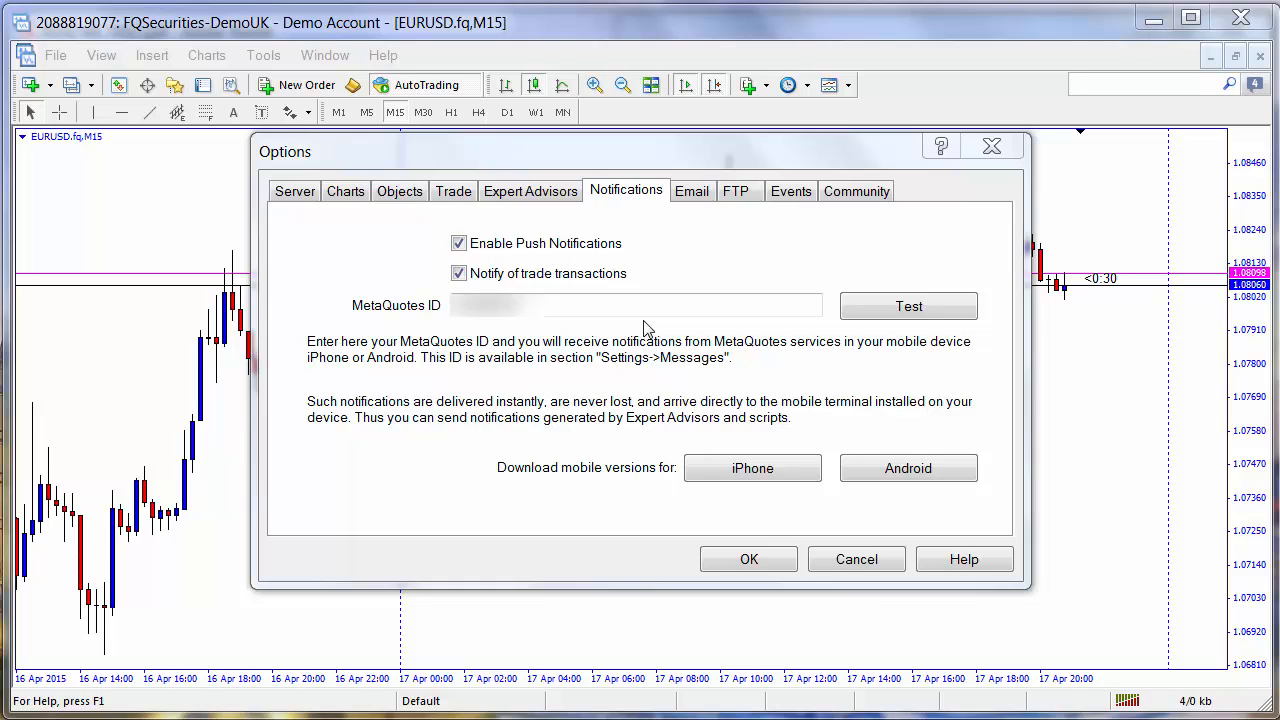
pyautogui.click(644, 322)
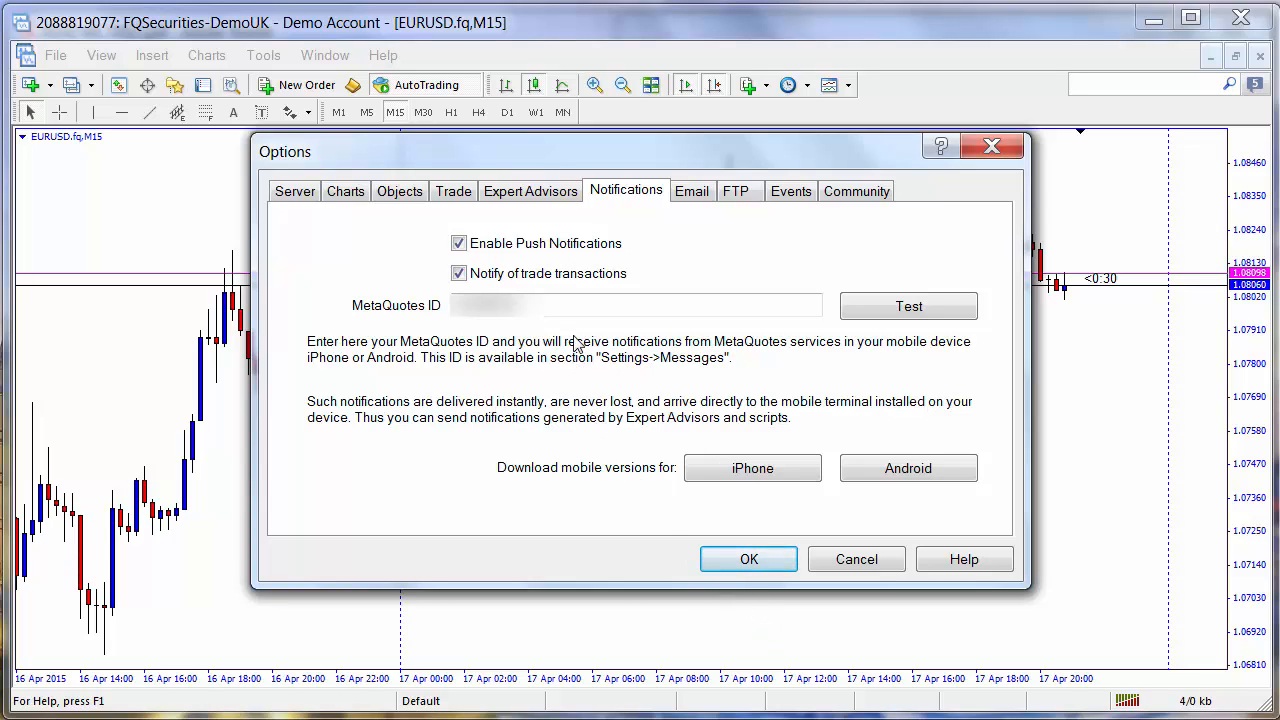
# - Examine the email alert settings in the options, including the enable option and the SMTP server fields
pyautogui.click(692, 196)
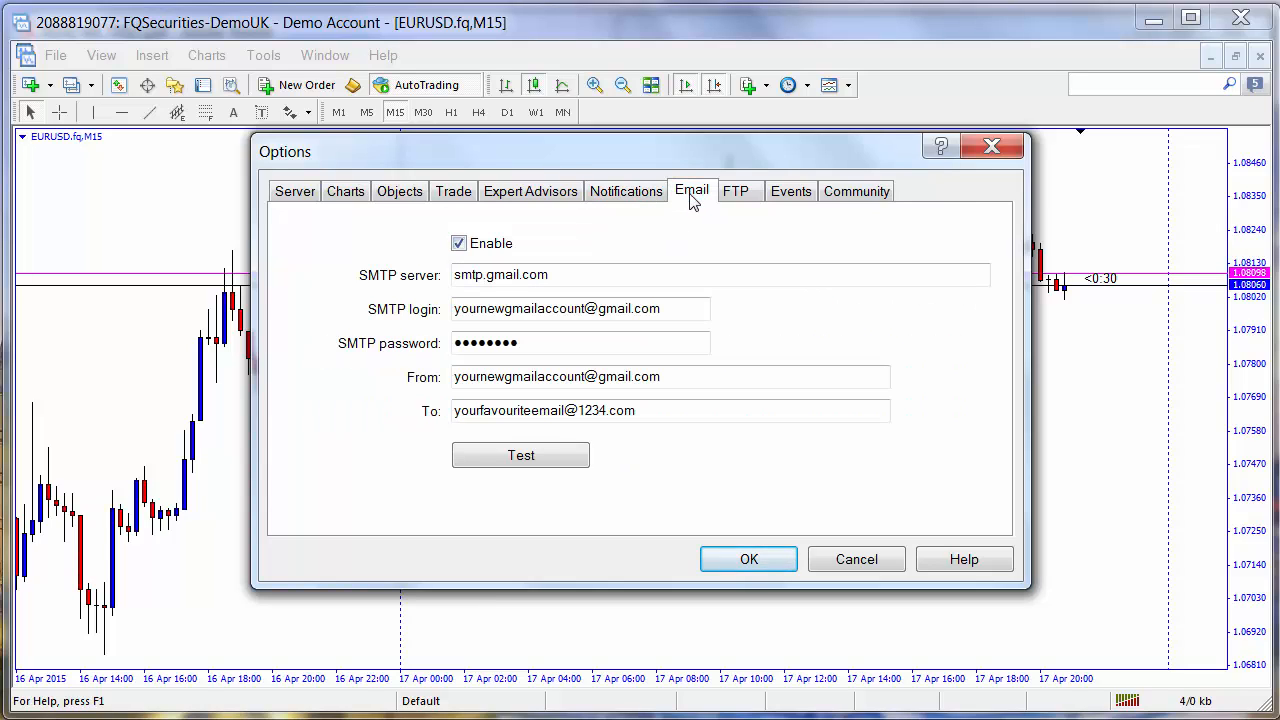
pyautogui.click(460, 244)
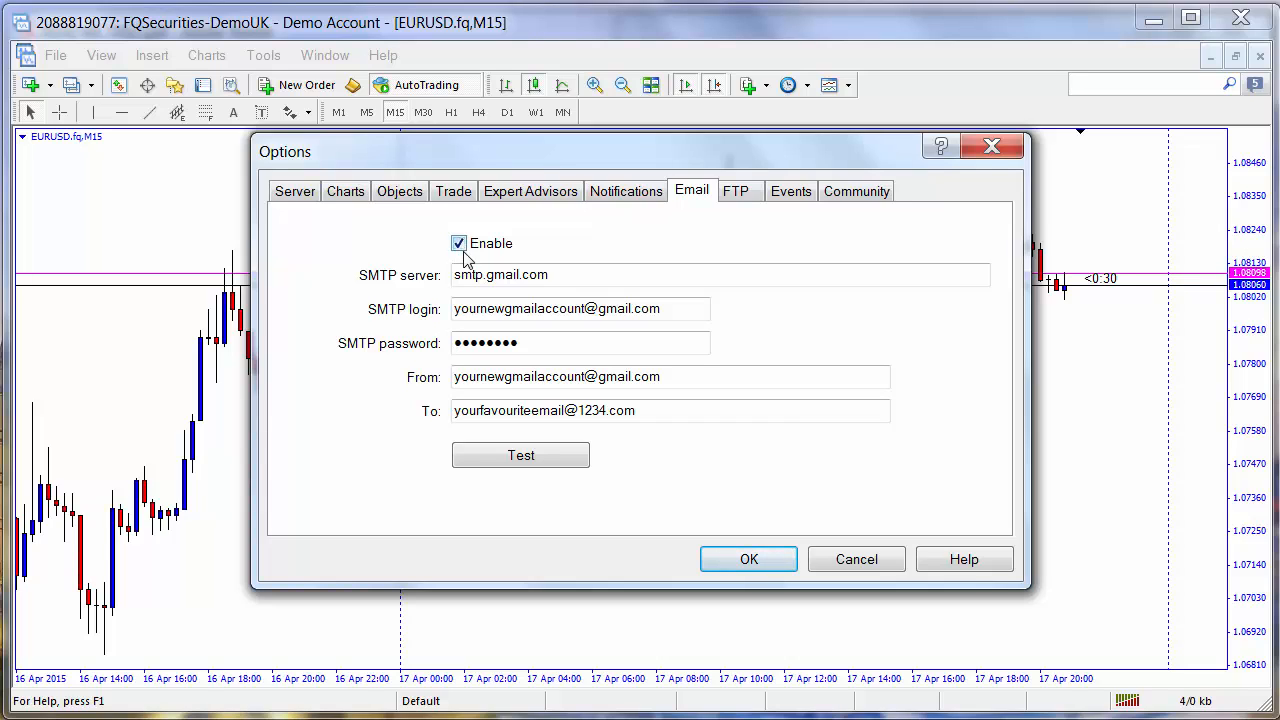